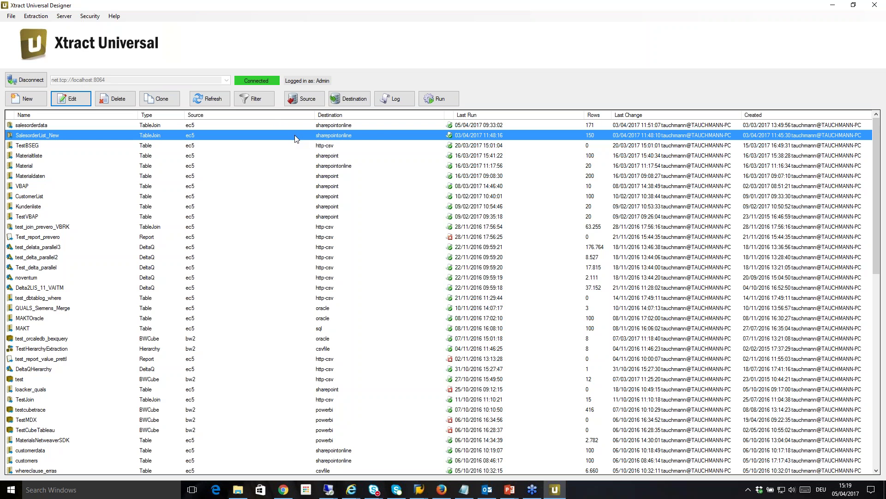
# Step: Open the ec5 source's connection details from SalesorderList_New's source settings and review host, client and language
pyautogui.click(312, 101)
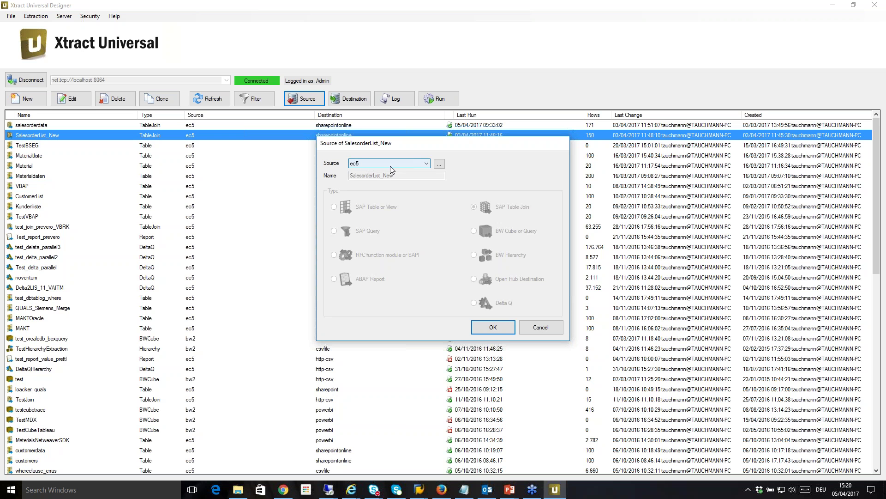
pyautogui.click(439, 164)
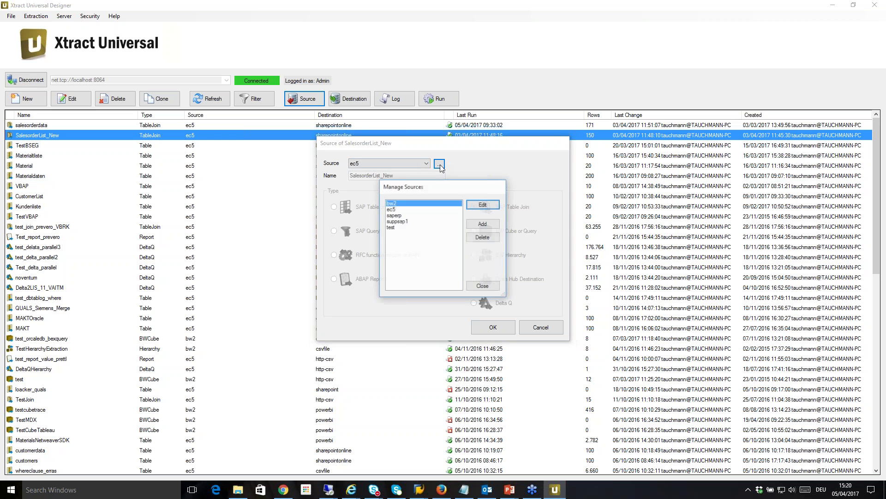
pyautogui.click(402, 209)
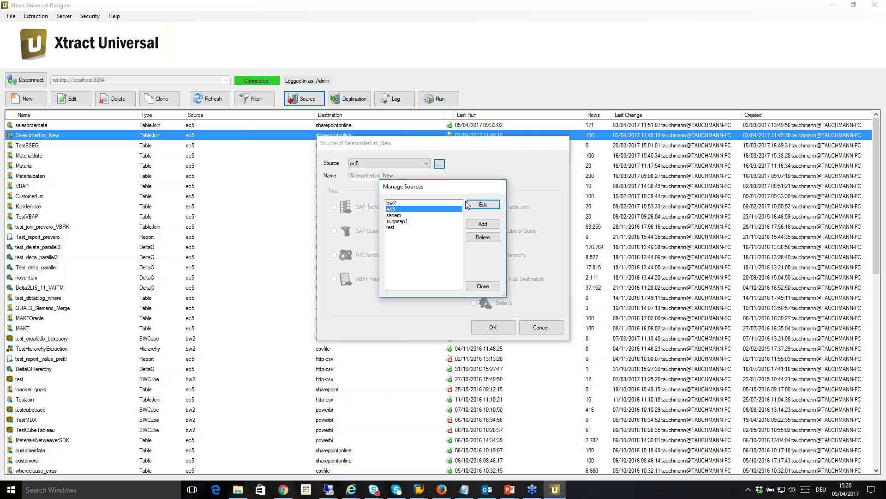
pyautogui.click(480, 205)
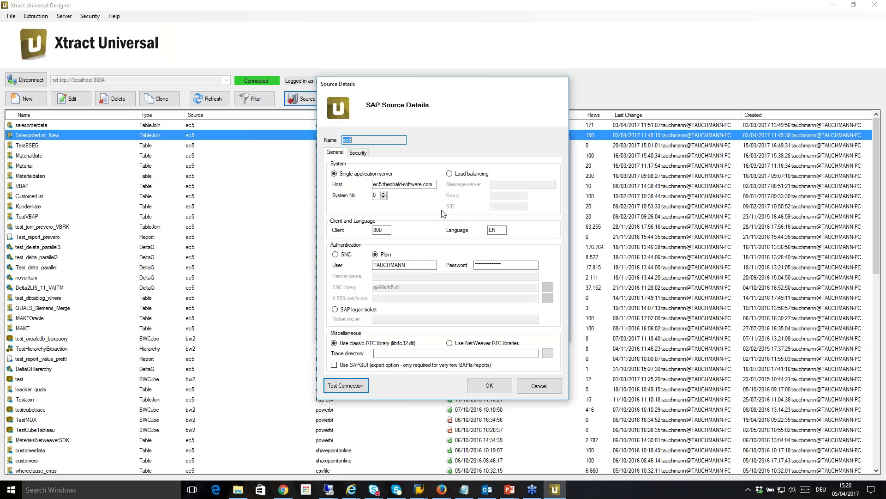
pyautogui.moveTo(379, 185); pyautogui.dragTo(453, 189)
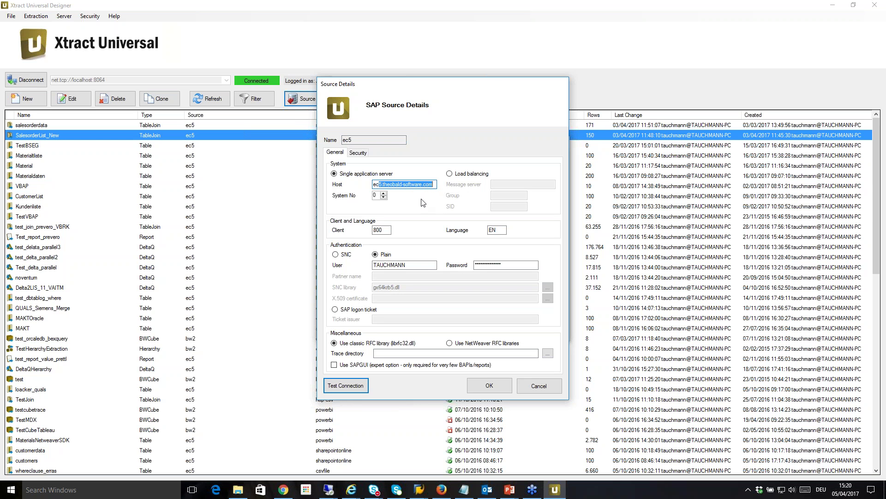
pyautogui.click(407, 184)
pyautogui.click(386, 231)
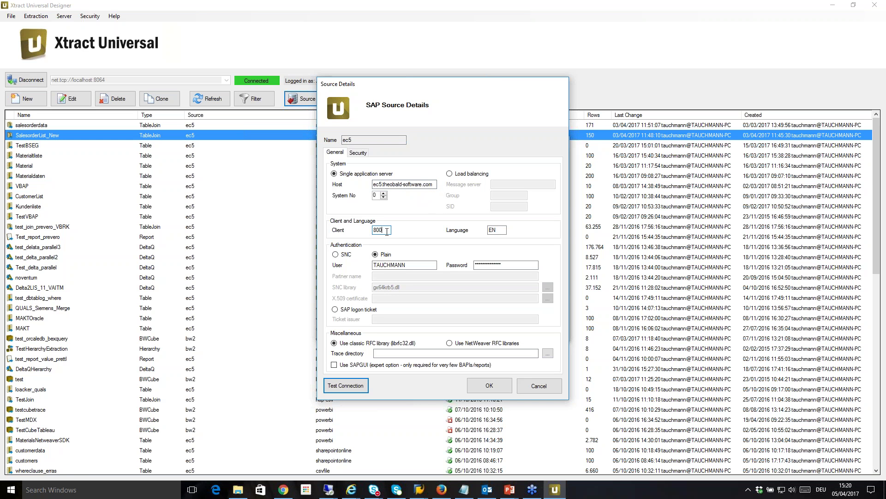
pyautogui.click(502, 232)
# Step: Test the ec5 connection successfully, then close the source details and managed sources list unchanged
pyautogui.click(366, 385)
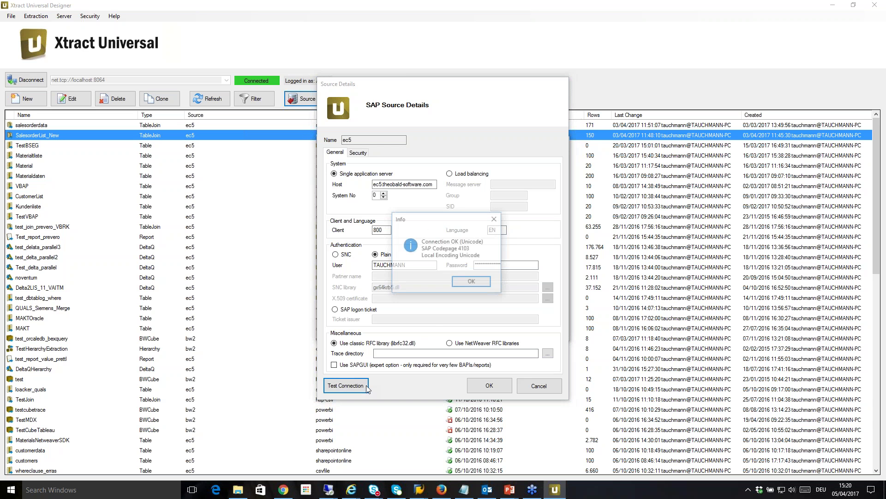
pyautogui.click(471, 283)
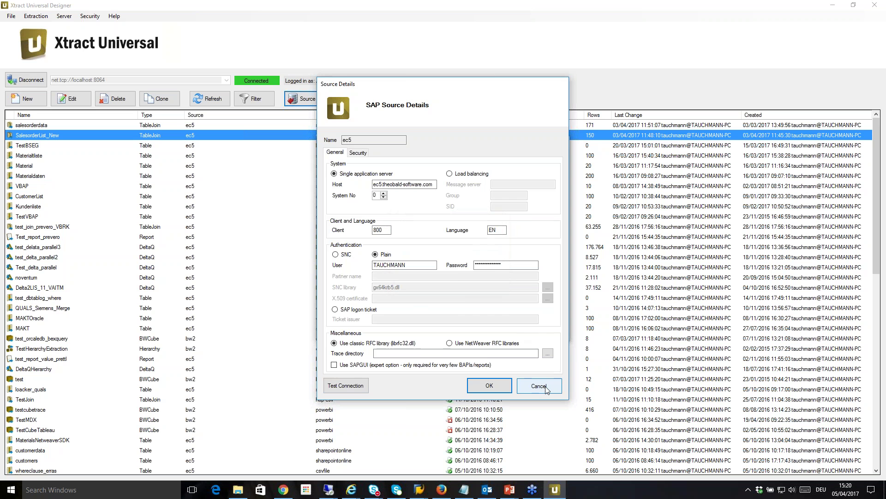
pyautogui.click(546, 388)
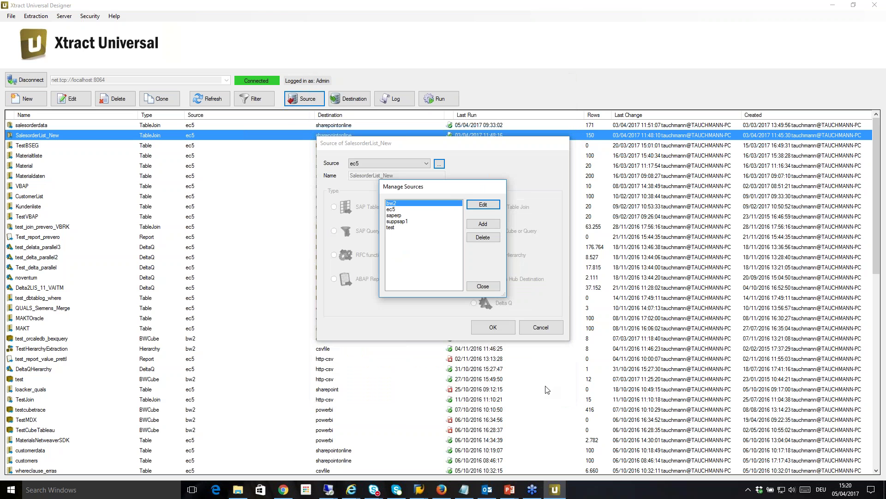
pyautogui.click(494, 289)
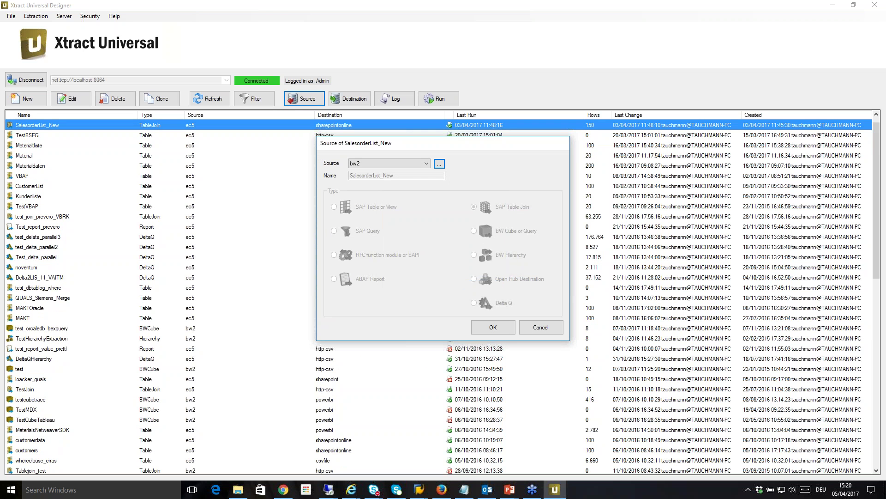
# Step: Review the available new destination types from SalesorderList_New's destination settings, then cancel back to Shared Destinations
pyautogui.click(540, 328)
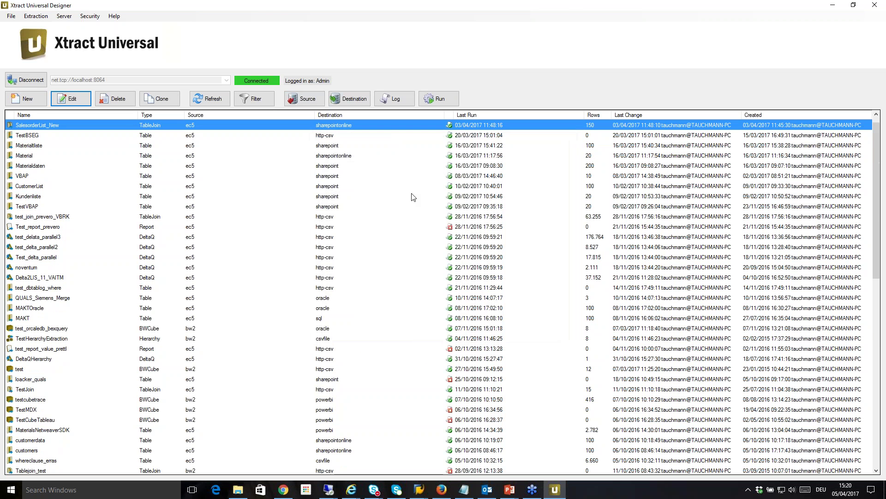
pyautogui.click(359, 99)
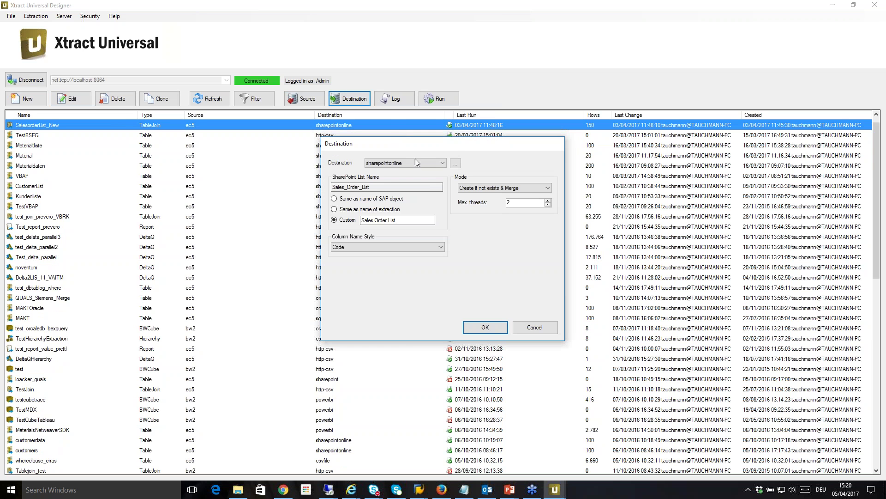
pyautogui.click(455, 163)
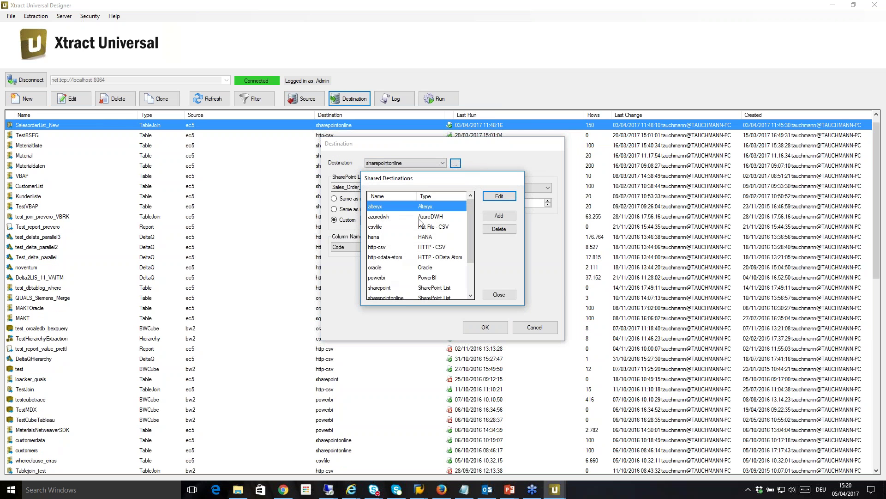
pyautogui.click(503, 217)
pyautogui.click(421, 171)
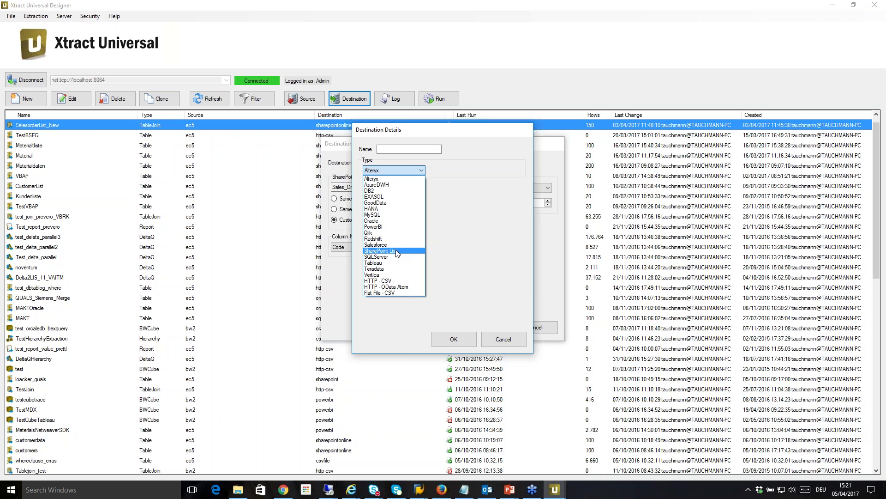
pyautogui.click(511, 342)
pyautogui.click(511, 342)
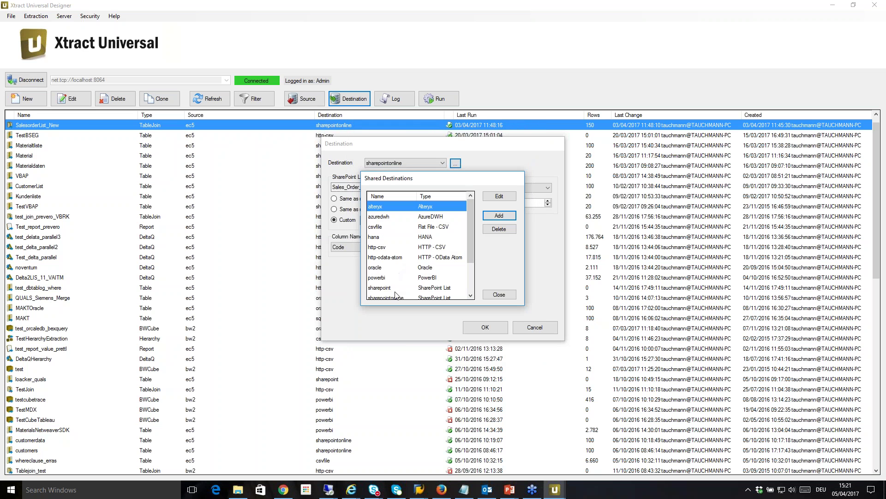
# Step: Test the sharepointonline destination successfully and close its details, Shared Destinations and Destination dialog unchanged
pyautogui.click(400, 297)
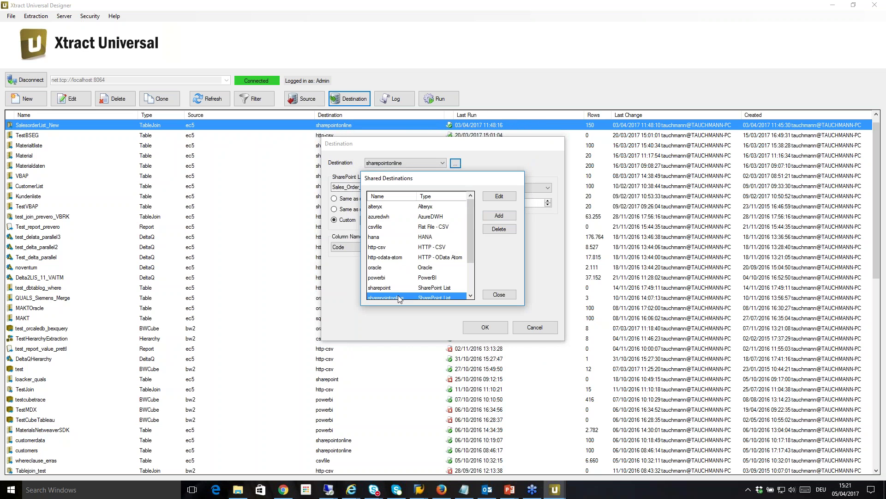
pyautogui.click(498, 197)
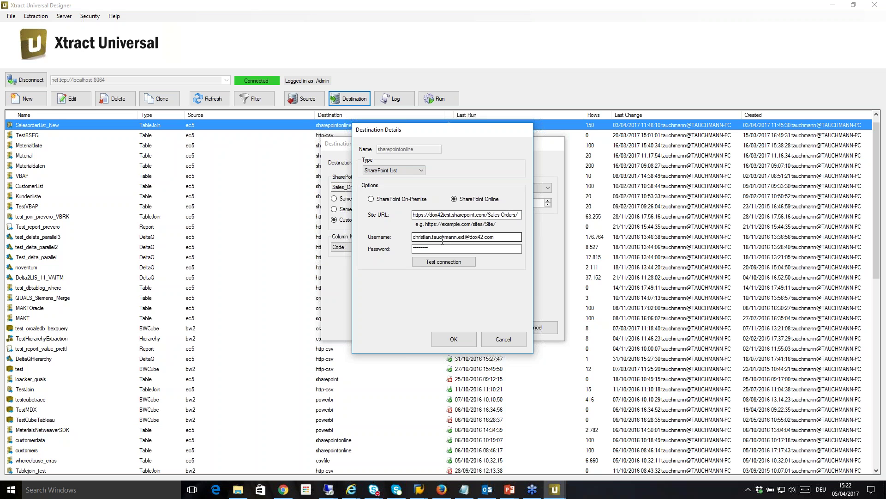
pyautogui.click(452, 262)
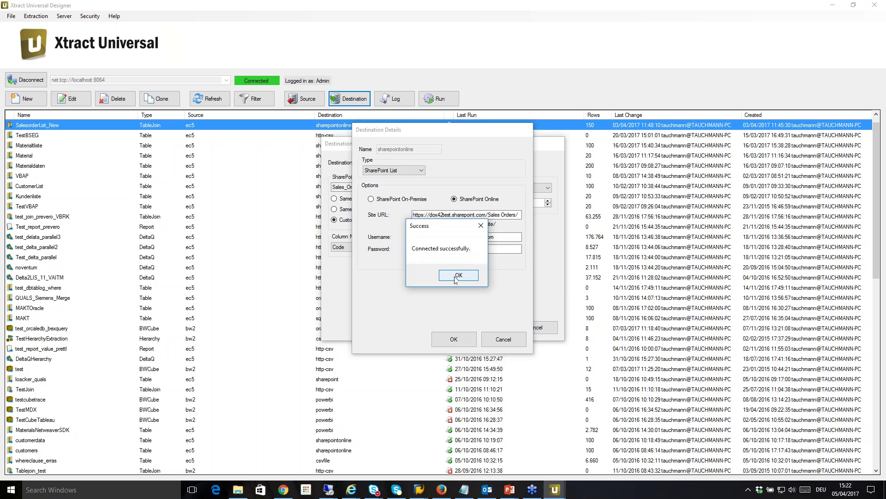
pyautogui.click(458, 275)
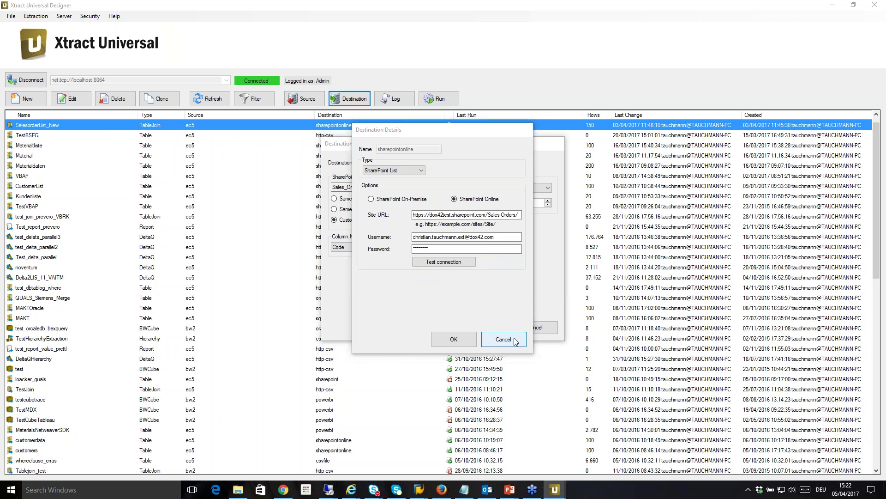
pyautogui.click(515, 341)
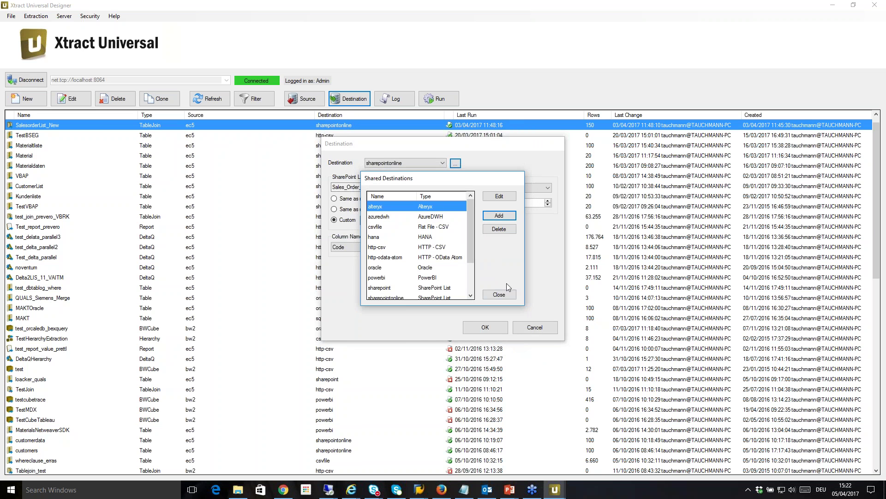
pyautogui.click(500, 295)
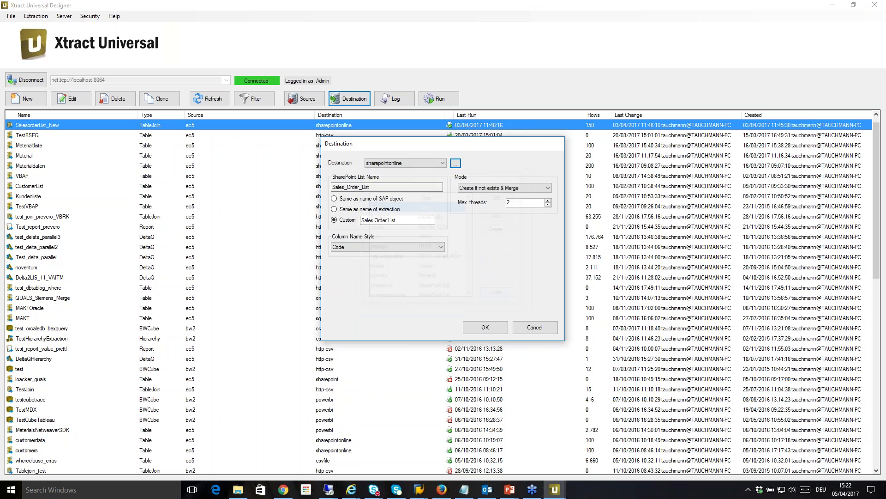
pyautogui.click(534, 327)
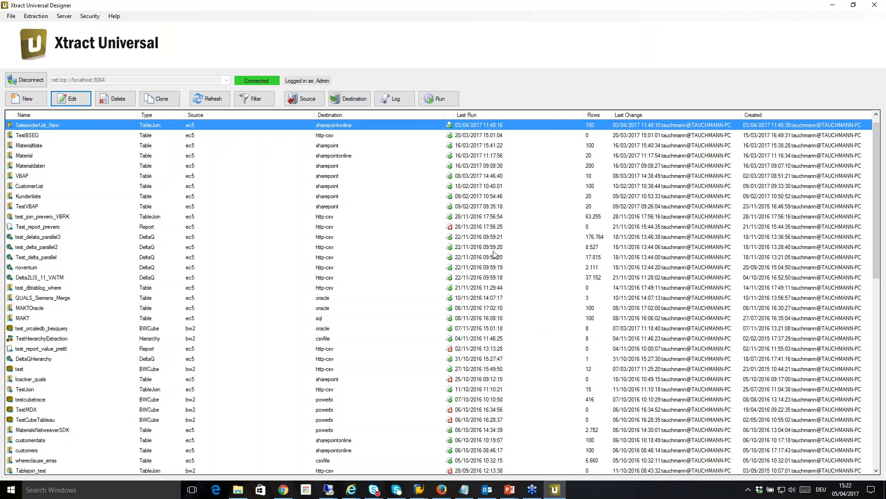
# Step: Create a new ec5 SAP Table or View extraction named Materials, since Material was already taken
pyautogui.click(30, 102)
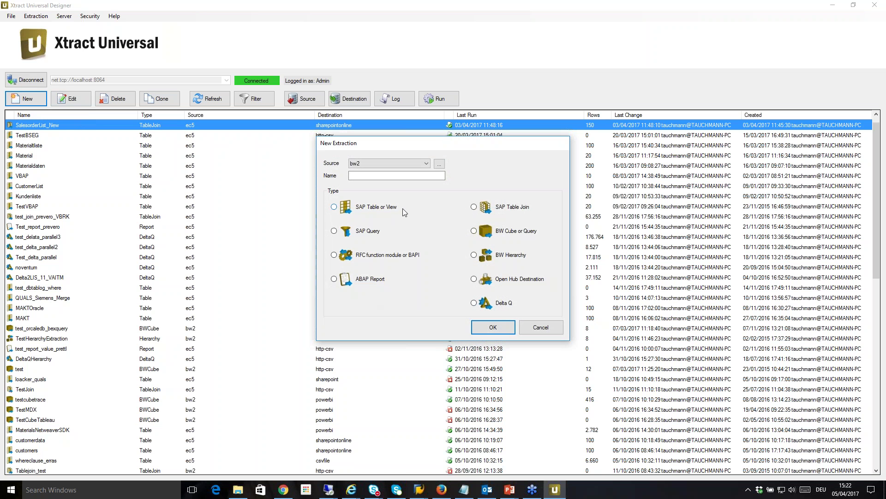
pyautogui.click(428, 162)
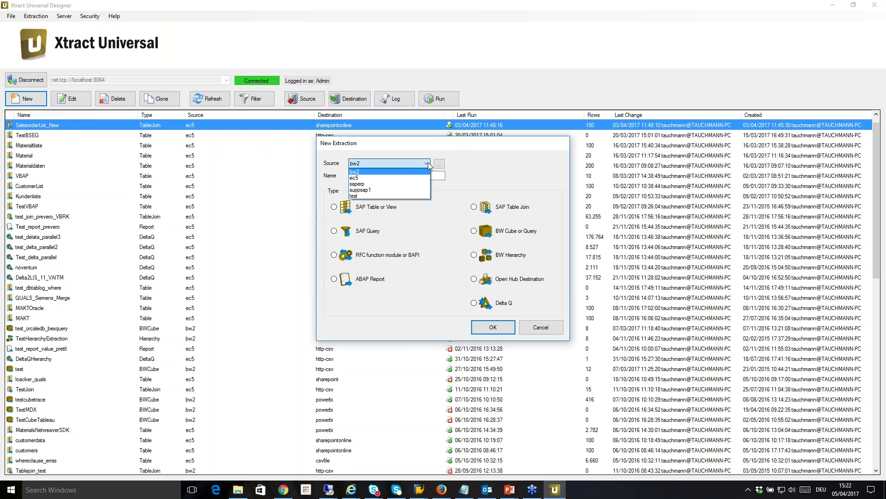
pyautogui.click(405, 179)
pyautogui.click(397, 176)
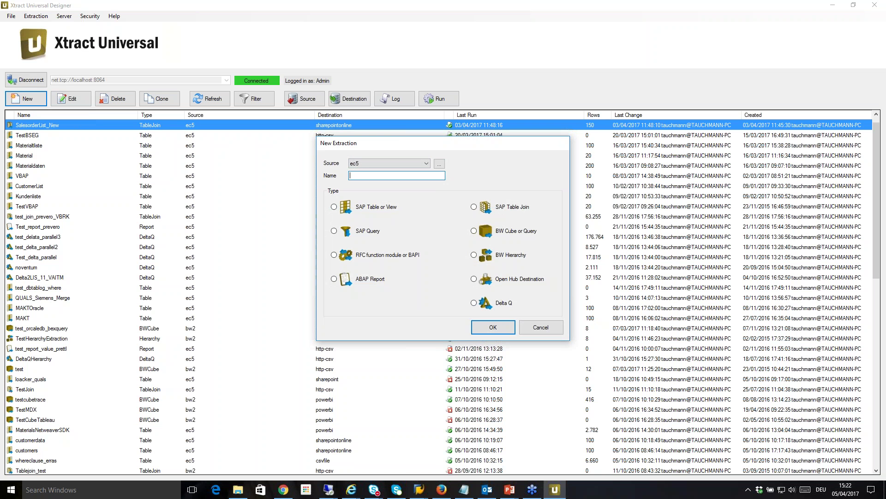
pyautogui.write('Material')
pyautogui.click(361, 209)
pyautogui.click(502, 327)
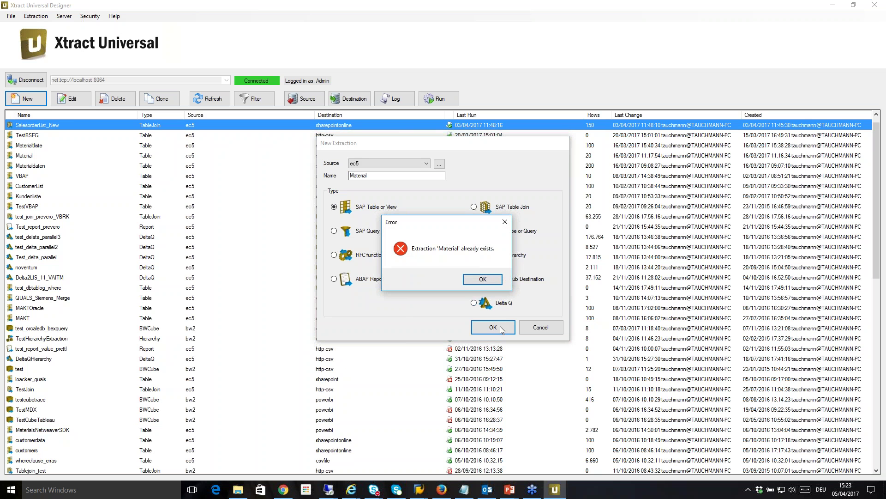
pyautogui.click(489, 285)
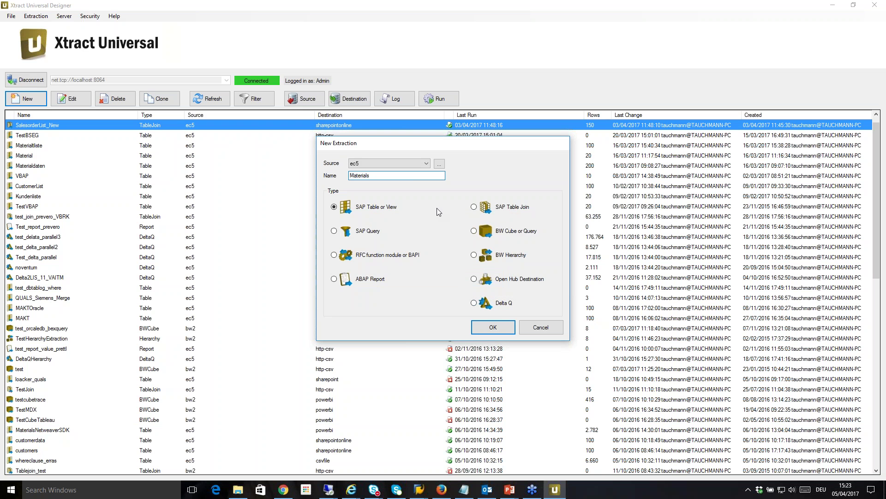
pyautogui.click(496, 331)
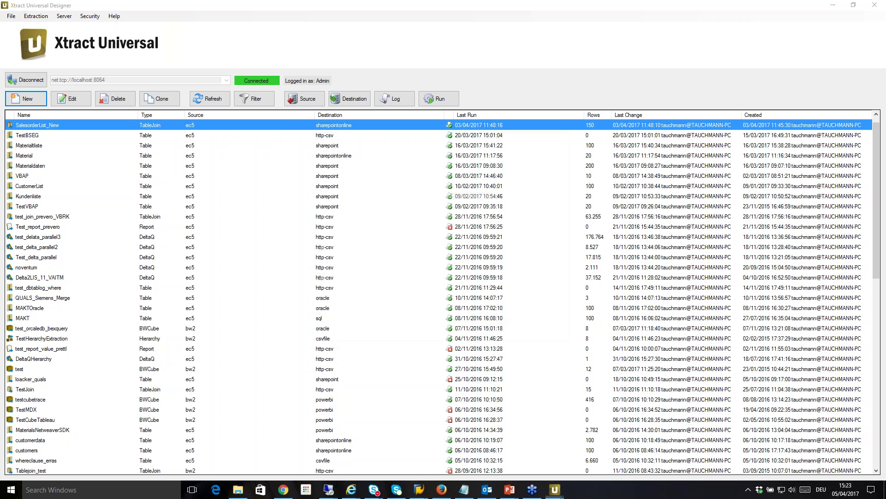
# Step: Look up table MAKT and select its columns MATNR, SPRAS and MAKTX
pyautogui.click(461, 153)
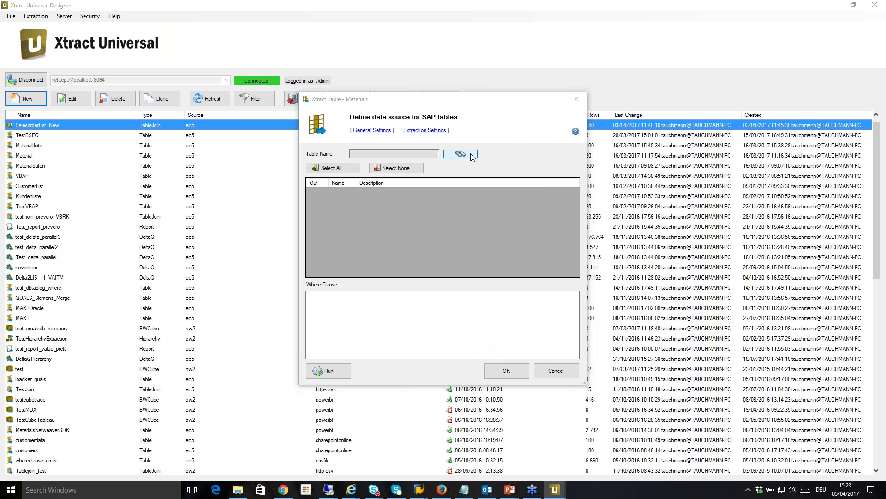
pyautogui.write('MAKT')
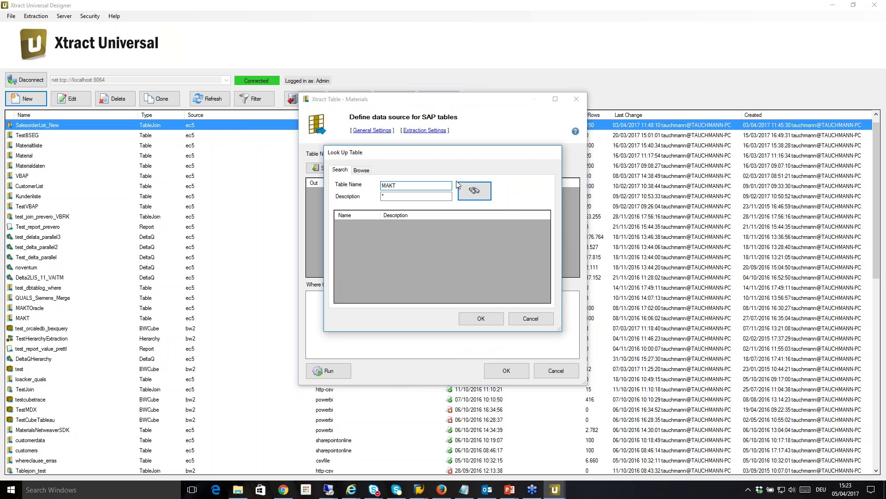
pyautogui.click(476, 198)
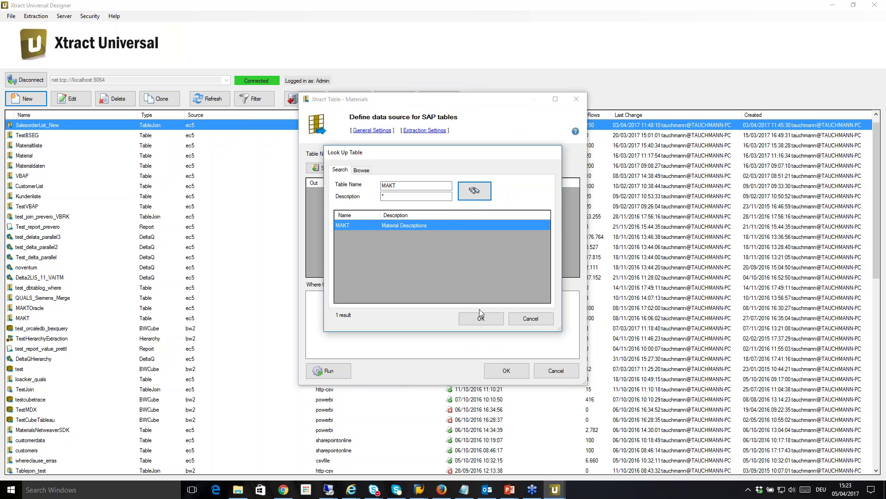
pyautogui.click(476, 322)
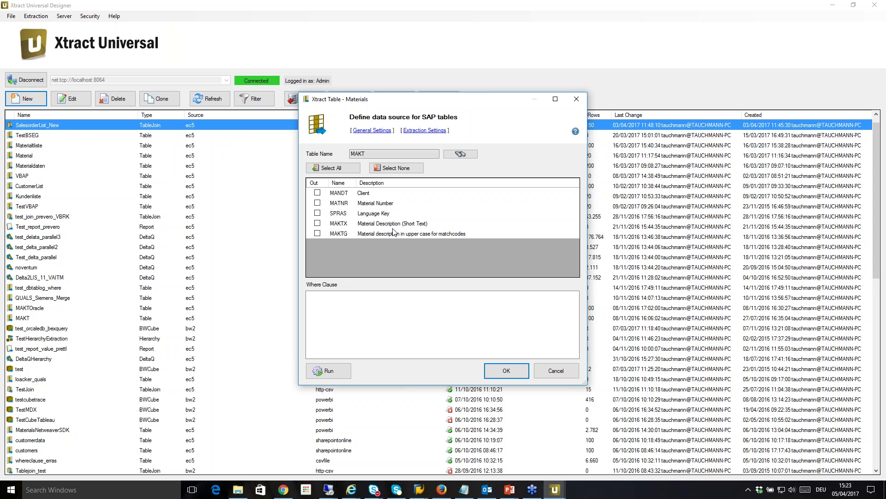
pyautogui.click(318, 204)
pyautogui.click(317, 213)
pyautogui.click(318, 223)
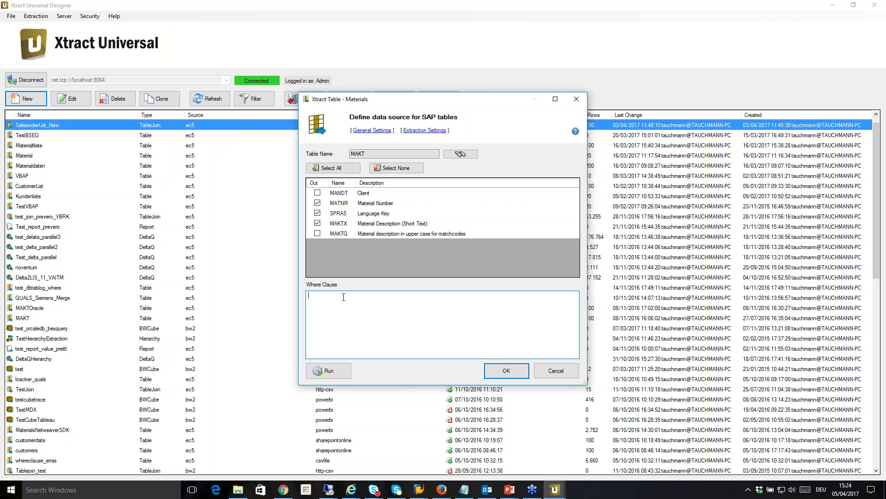
# Step: Add the Where clause SPRAS ='DE' and set the row limit to 20
pyautogui.write("SPRAS ='DE'")
pyautogui.click(418, 132)
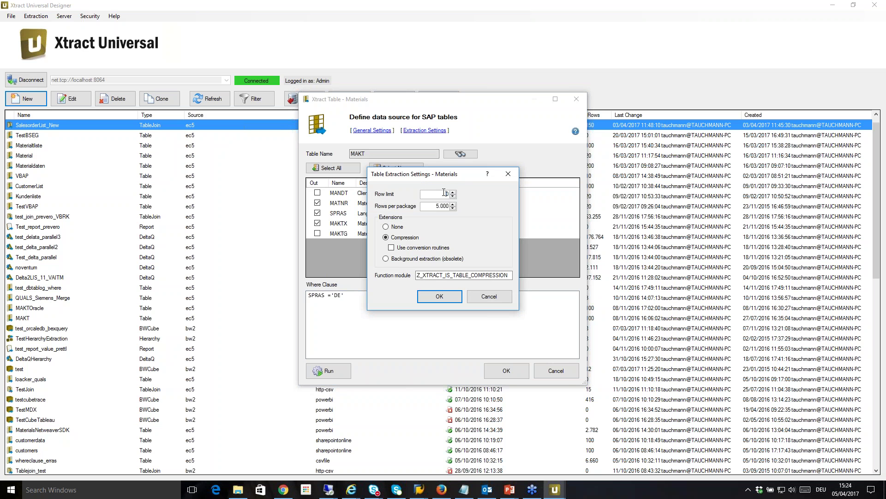
pyautogui.doubleClick(450, 196)
pyautogui.write('20')
pyautogui.click(440, 297)
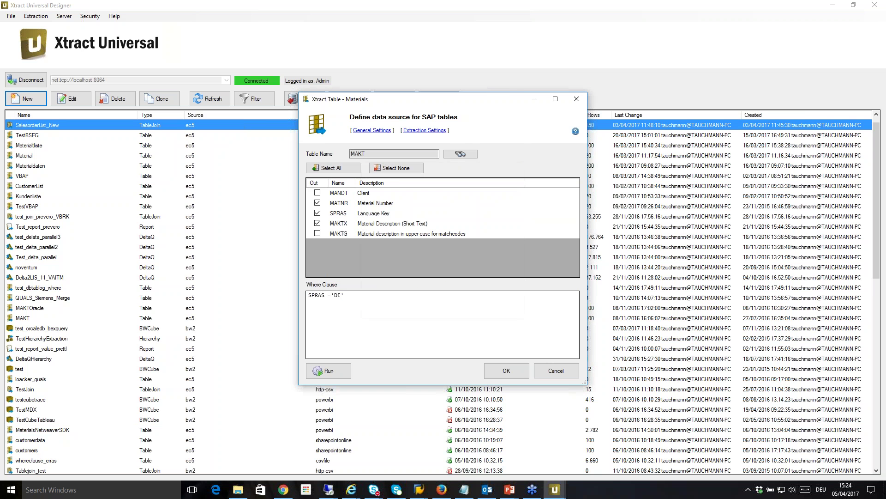
# Step: Save the Materials extraction and select it in the extraction list
pyautogui.click(518, 373)
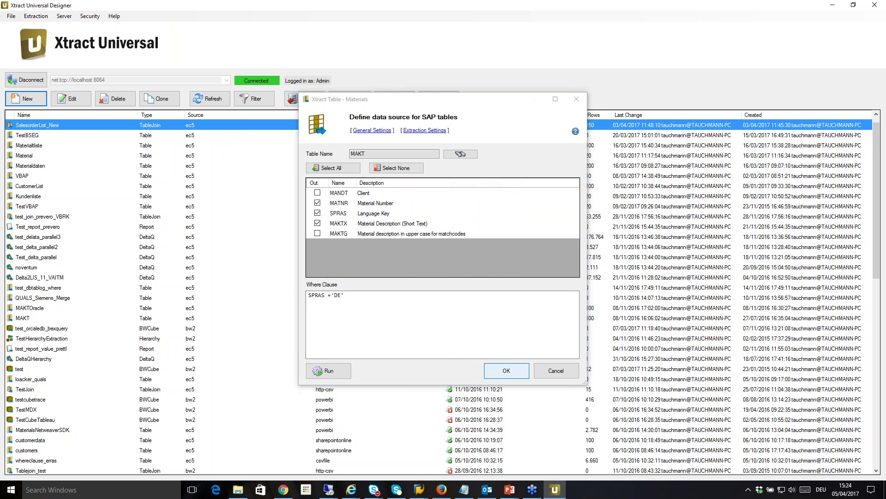
pyautogui.scroll(-1, 504, 368)
pyautogui.scroll(-10, 504, 368)
pyautogui.click(218, 461)
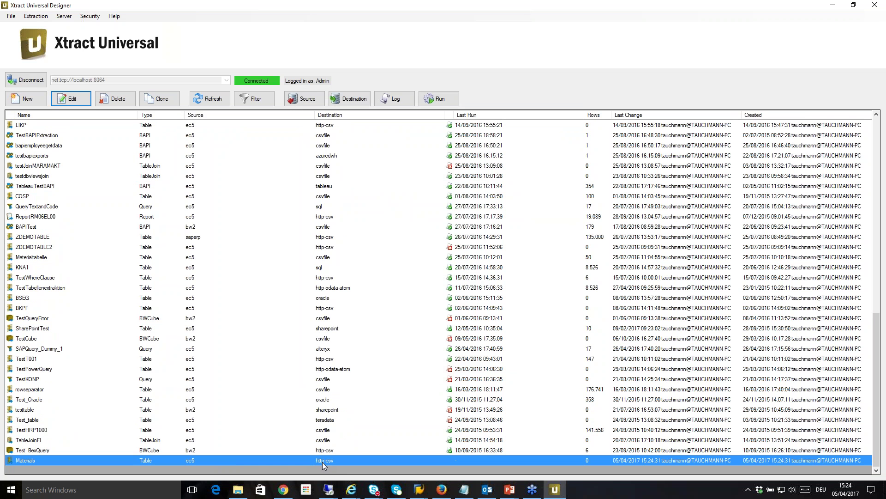
# Step: Set Materials' destination to sharepointonline with the Create if not exists & Merge mode
pyautogui.click(358, 105)
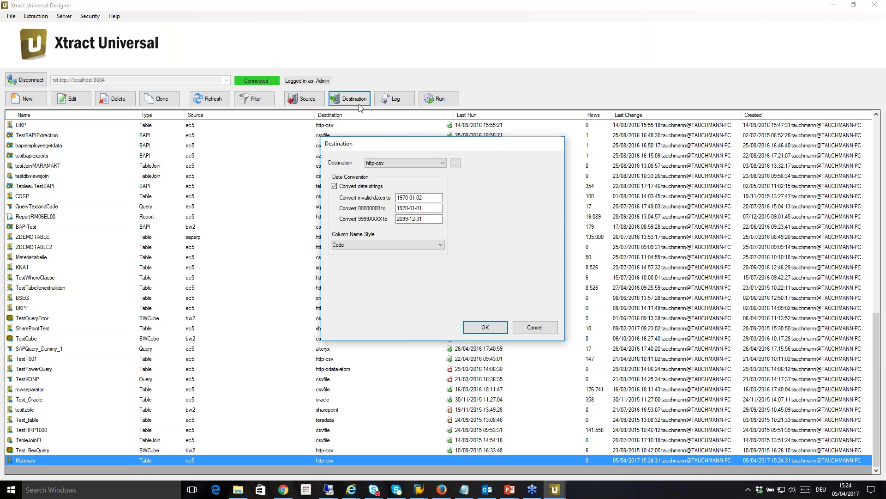
pyautogui.click(404, 163)
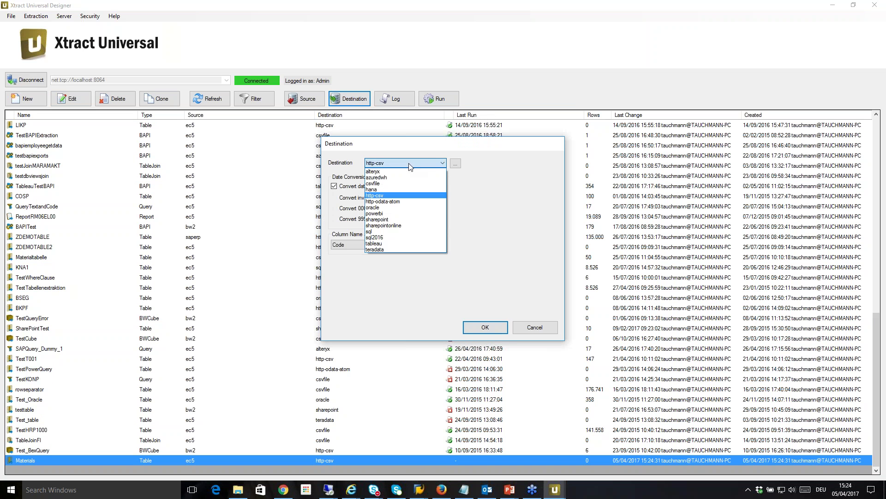
pyautogui.click(402, 226)
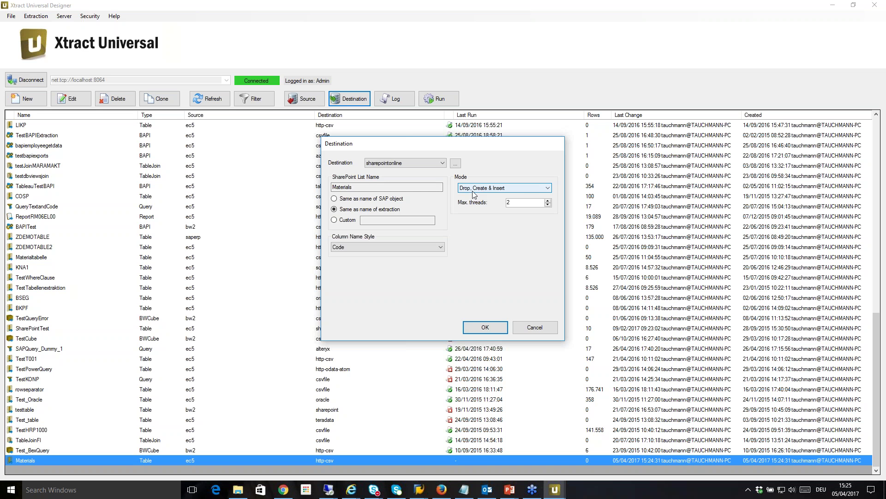
pyautogui.click(473, 189)
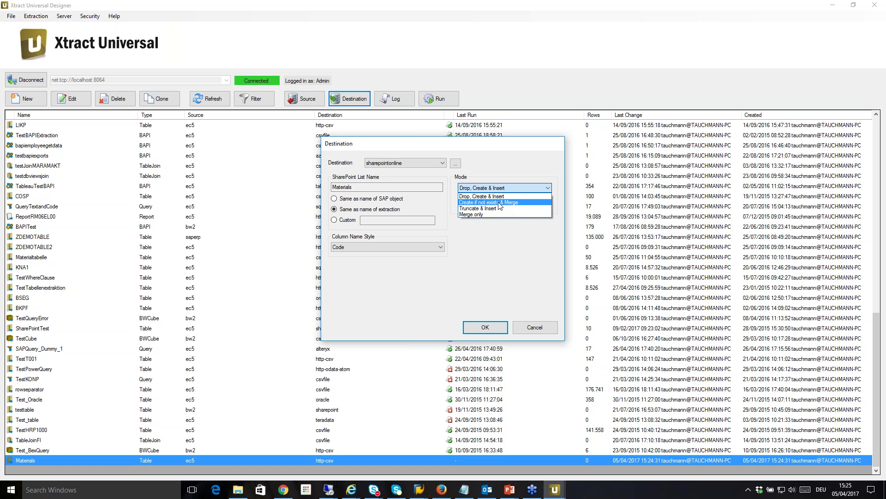
pyautogui.click(498, 203)
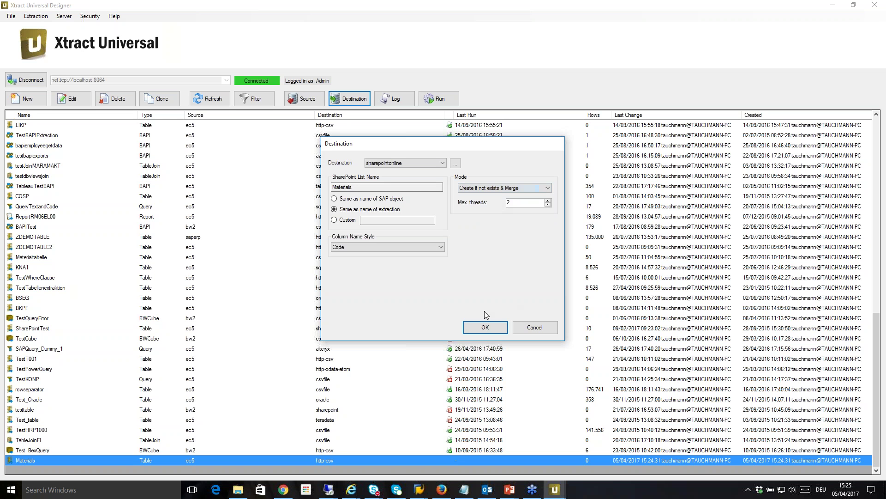
pyautogui.click(485, 326)
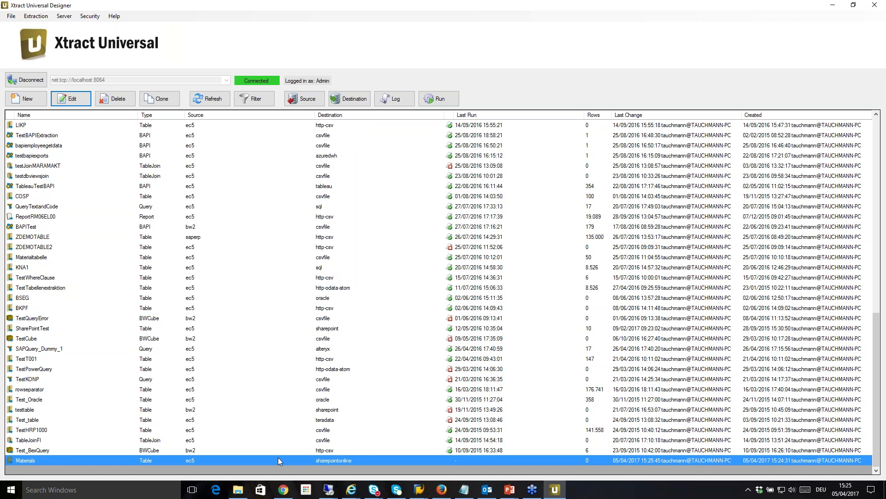
# Step: Run the Materials extraction in xu.exe from its context menu
pyautogui.rightClick(277, 459)
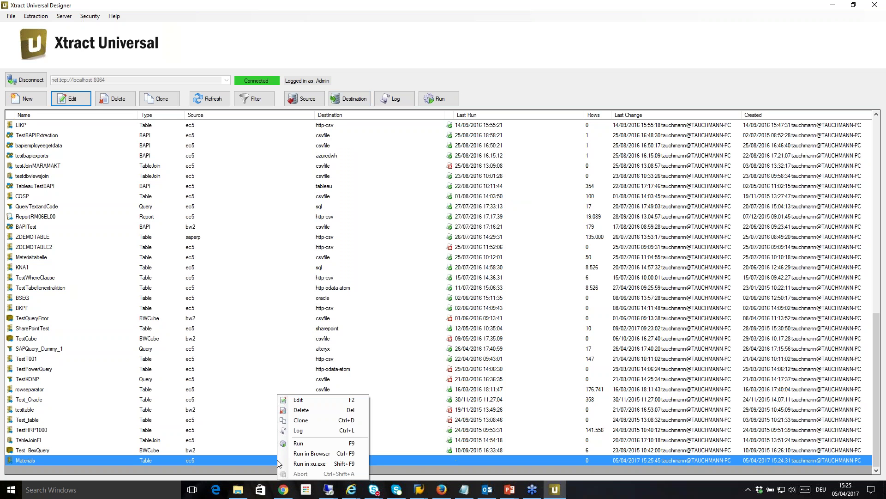
pyautogui.click(318, 463)
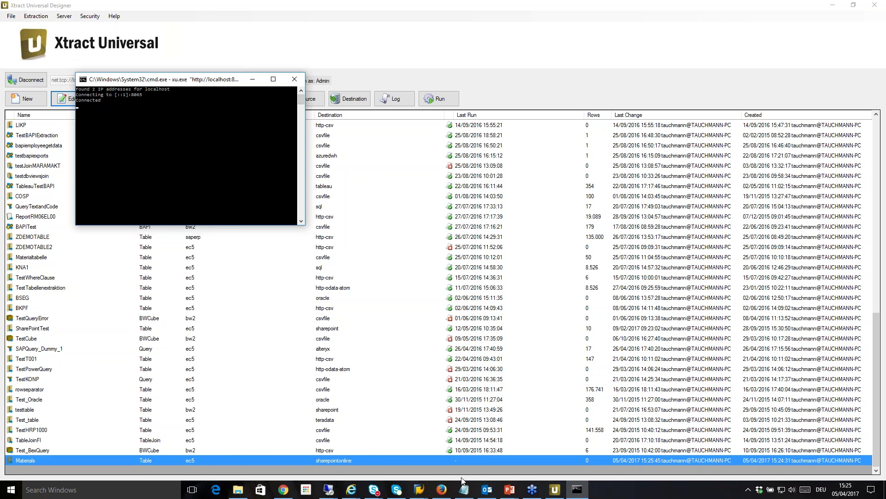
pyautogui.moveTo(448, 494)
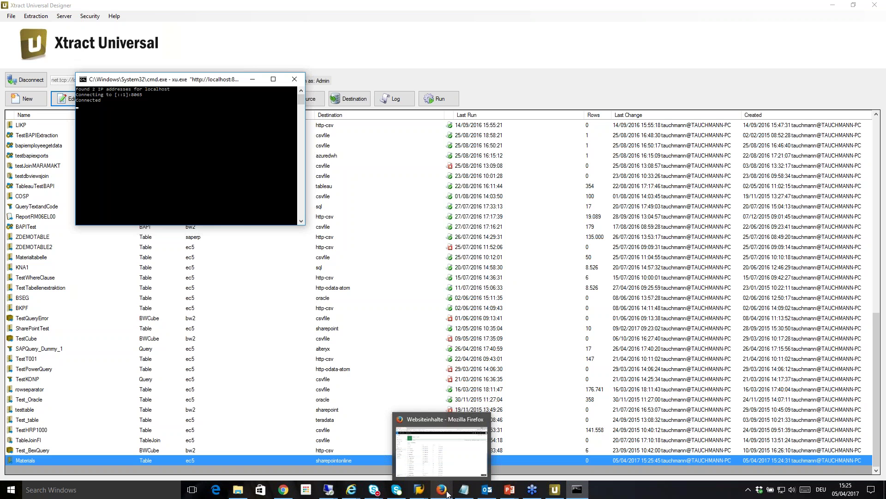
# Step: In Firefox, reload the Sales Orders site contents and find the new, empty Materials list
pyautogui.moveTo(435, 420)
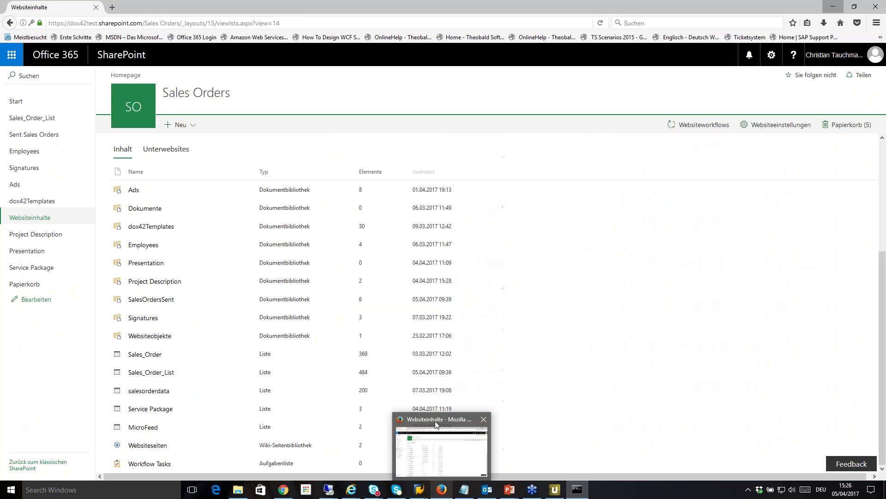
pyautogui.click(436, 424)
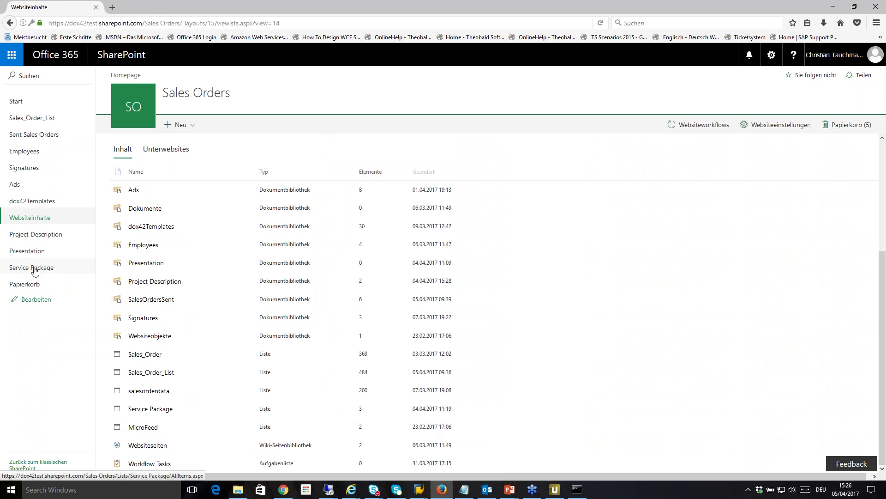
pyautogui.click(36, 221)
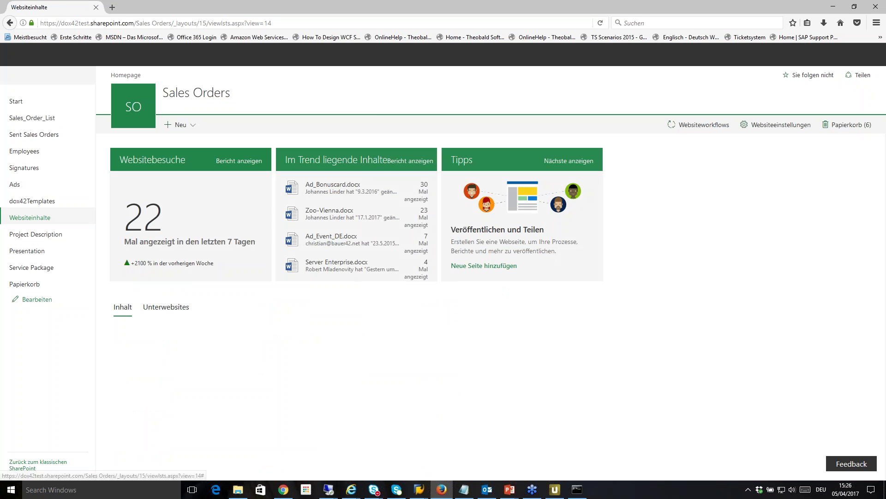
pyautogui.scroll(-4, 327, 227)
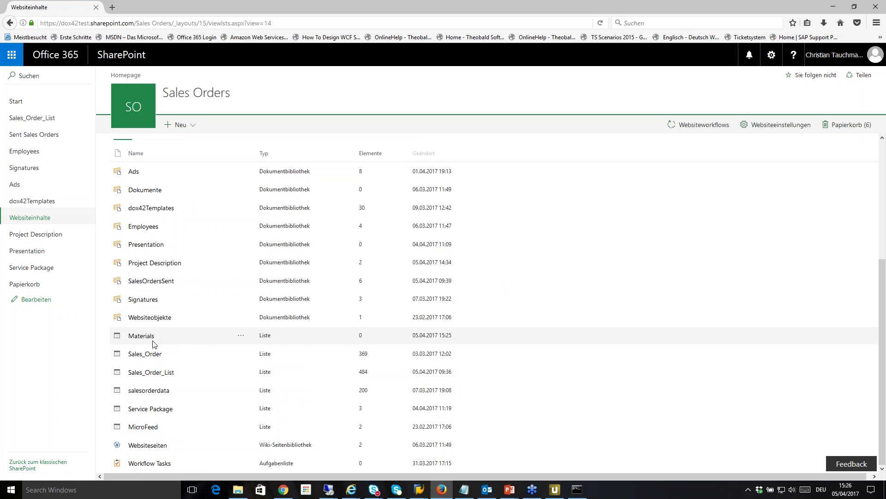
# Step: Refresh the extraction list to confirm Materials ran with 20 rows, then return to Firefox
pyautogui.click(562, 491)
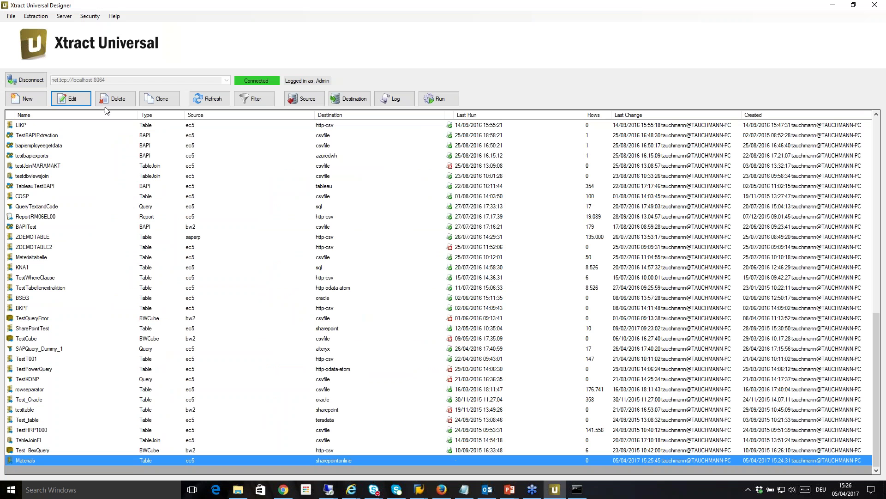
pyautogui.click(210, 100)
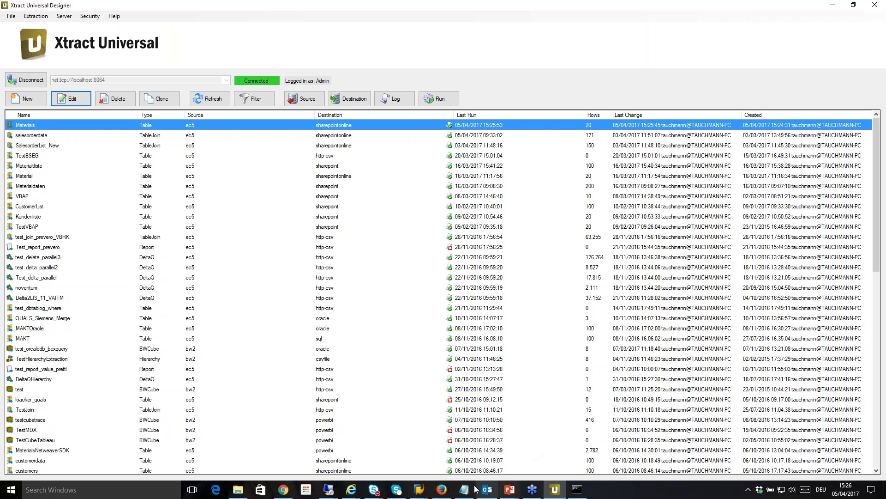
pyautogui.click(442, 489)
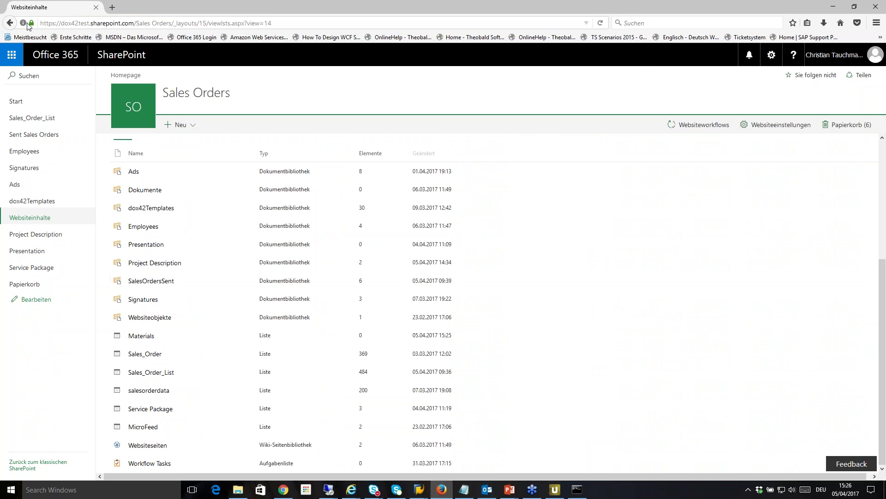
# Step: Reload the site contents and open the Materials list showing MATNR, SPRAS and MAKTX rows
pyautogui.click(601, 24)
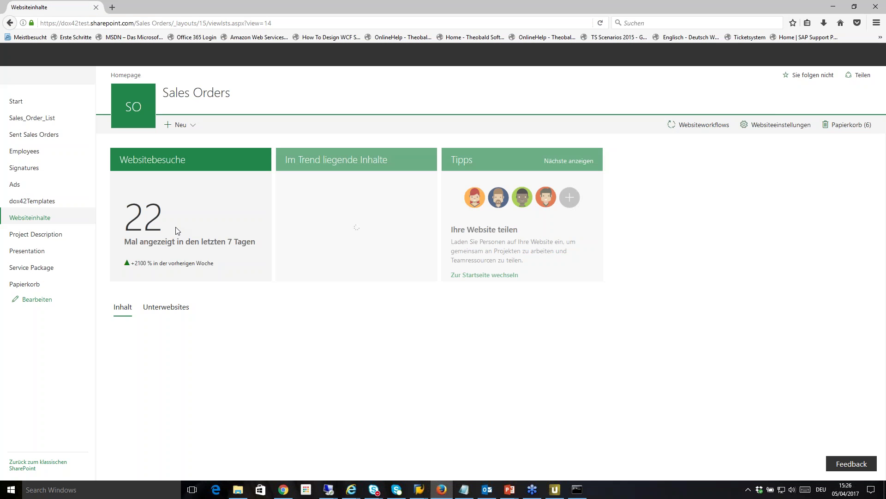
pyautogui.scroll(-4, 184, 272)
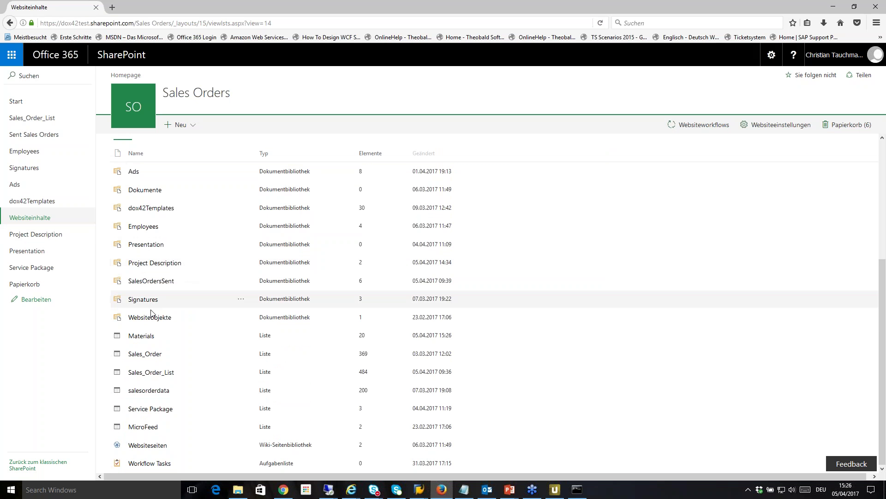
pyautogui.click(145, 341)
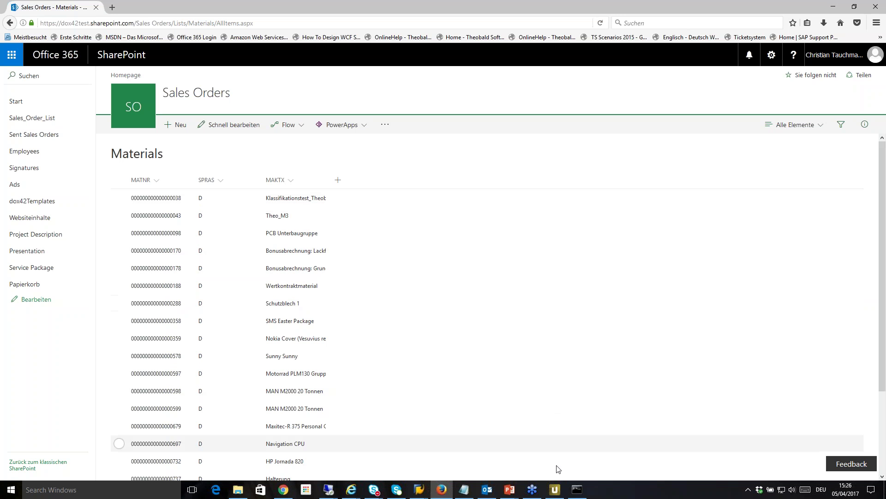
pyautogui.moveTo(557, 488)
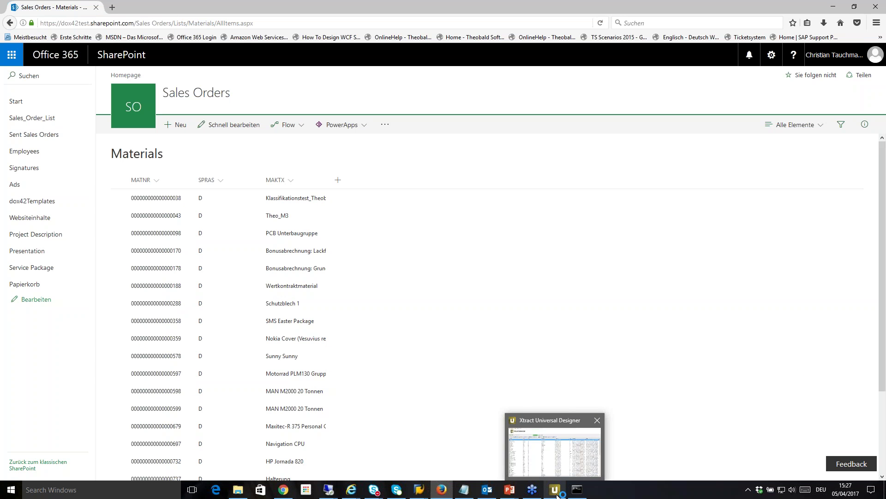
pyautogui.moveTo(420, 492)
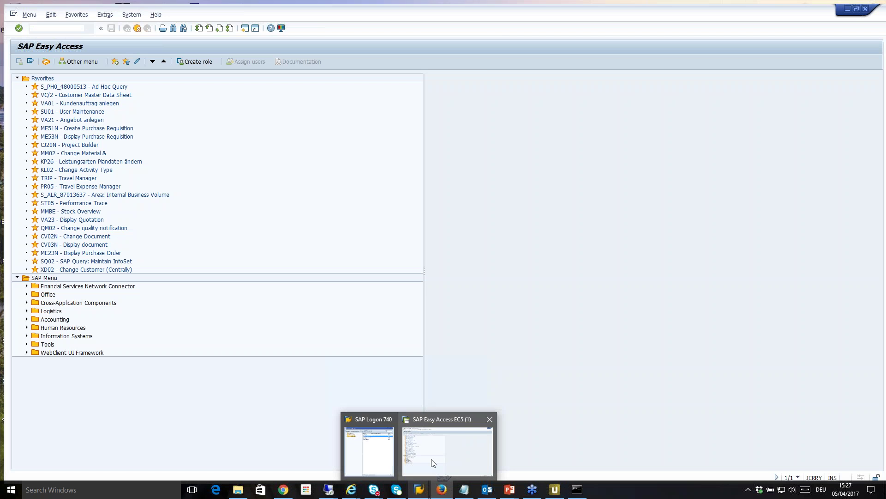
# Step: Try starting VA01 from SAP Easy Access and decline the error description that appears
pyautogui.click(431, 457)
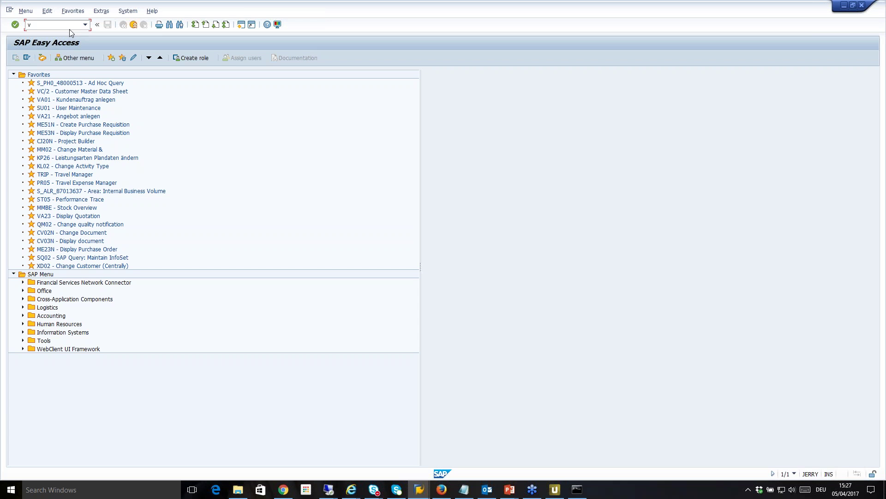
pyautogui.write('a01')
pyautogui.press('Return')
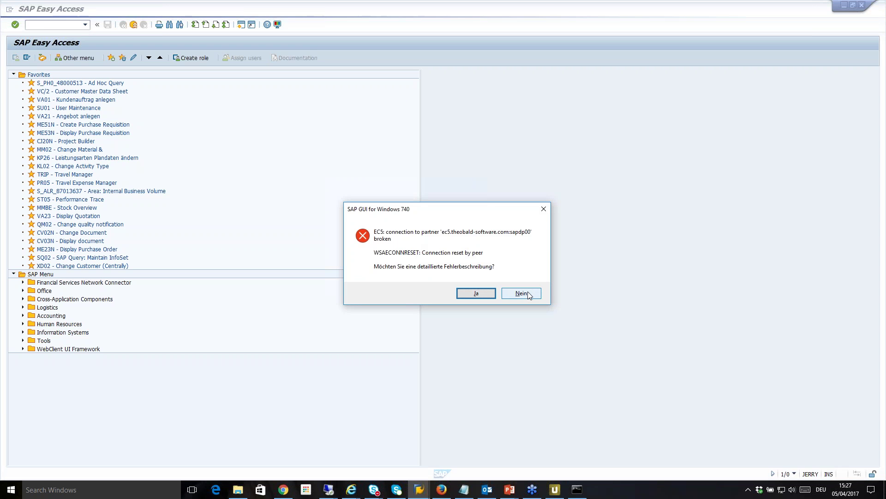
pyautogui.click(530, 295)
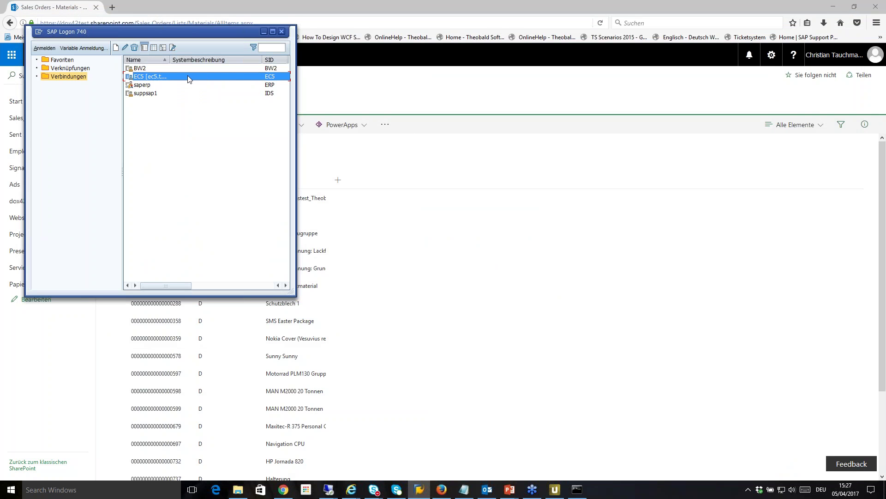
# Step: Log on to the EC5 system with user name and password, then start transaction VA01
pyautogui.doubleClick(188, 76)
pyautogui.write('Tauchmann')
pyautogui.press('Tab')
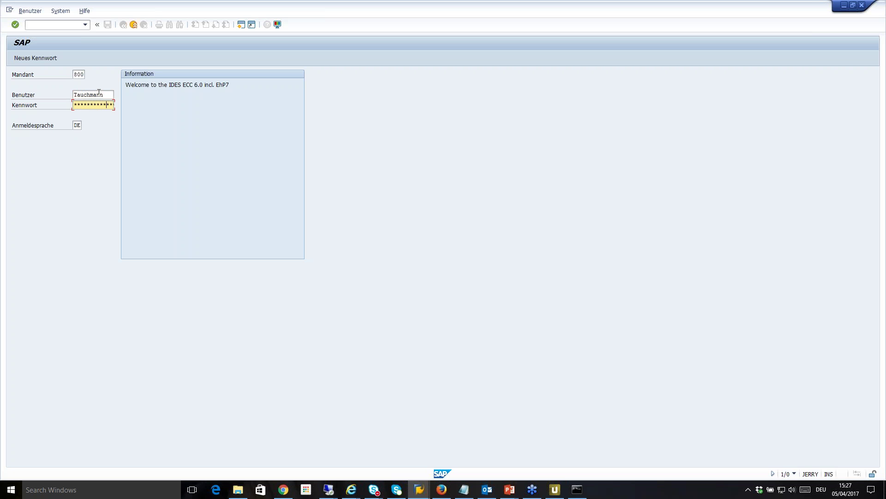
pyautogui.press('Return')
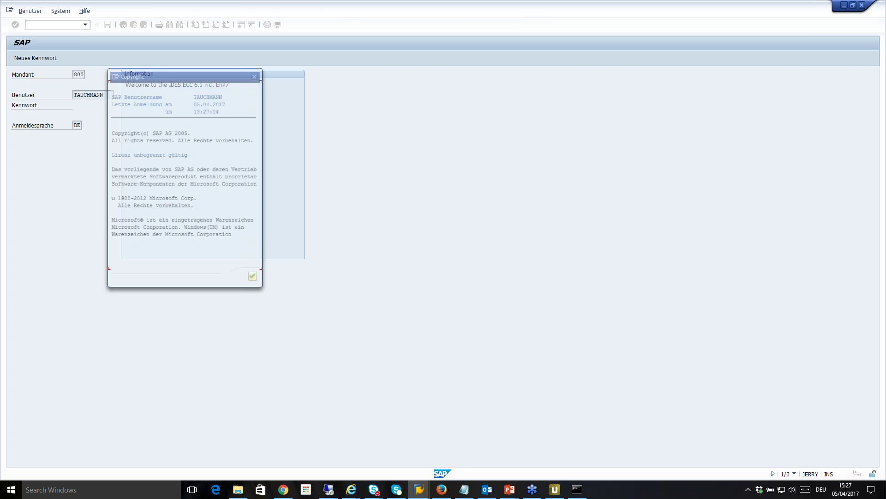
pyautogui.click(254, 279)
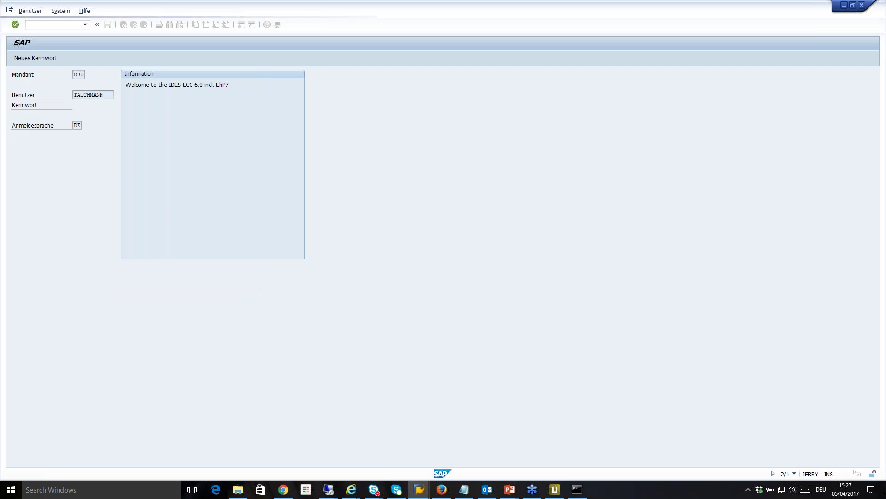
pyautogui.press('Return')
pyautogui.write('va01')
pyautogui.press('Return')
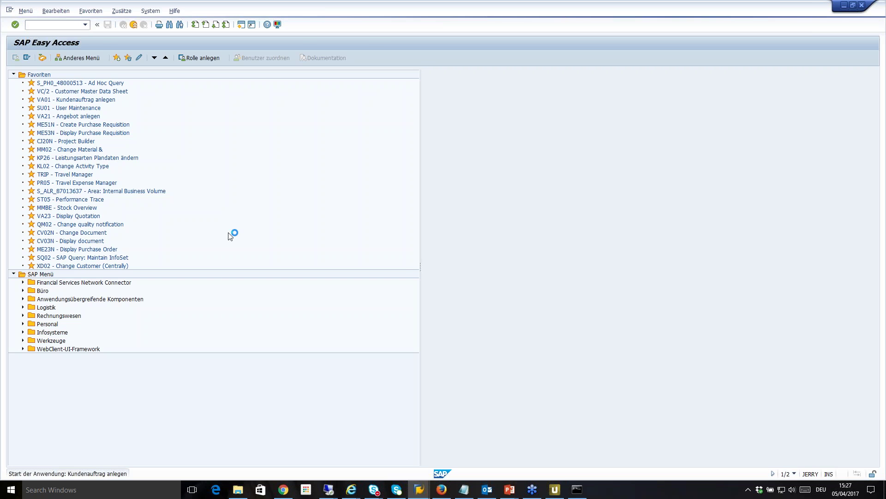
# Step: Start an SO order for sold-to and ship-to 307, PO 1234567 dated 05.04.2017
pyautogui.write('so')
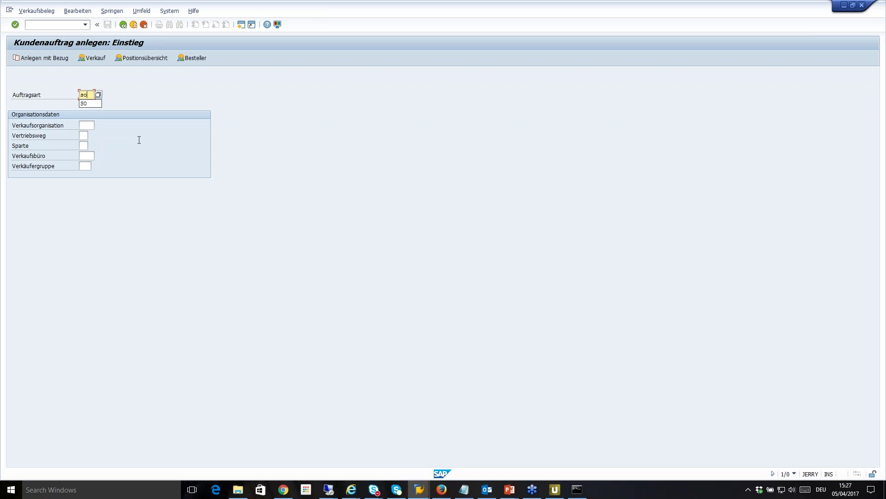
pyautogui.press('Return')
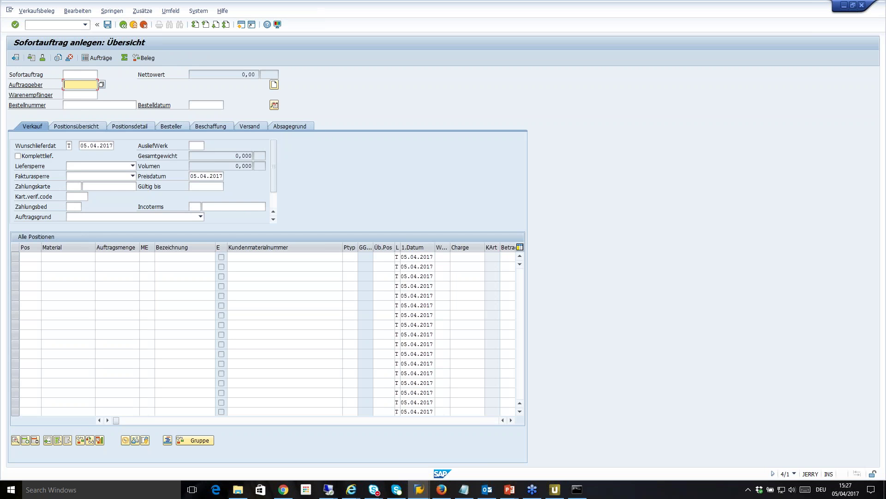
pyautogui.write('307')
pyautogui.press('Tab')
pyautogui.click(81, 96)
pyautogui.write('307')
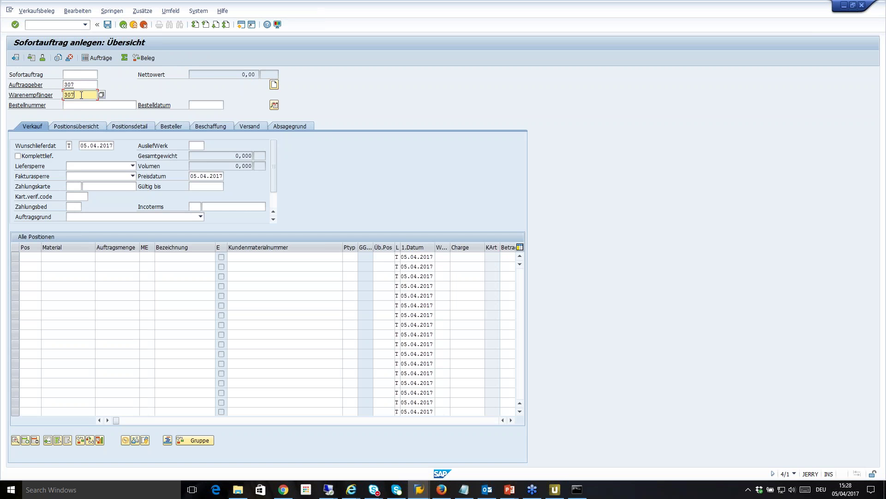
pyautogui.click(76, 103)
pyautogui.write('1234567')
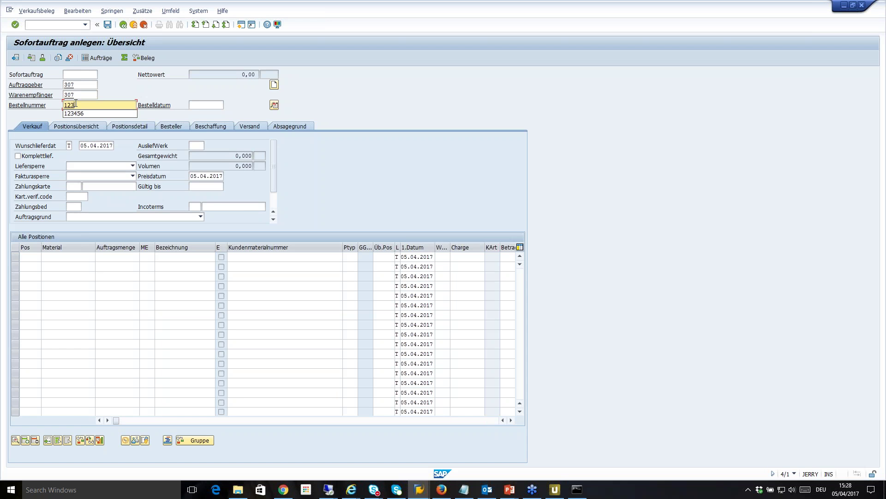
pyautogui.click(204, 105)
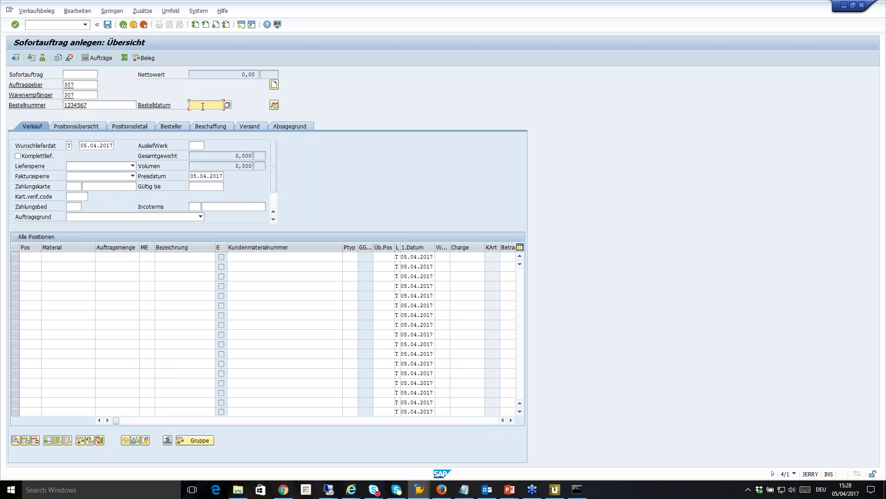
pyautogui.click(227, 106)
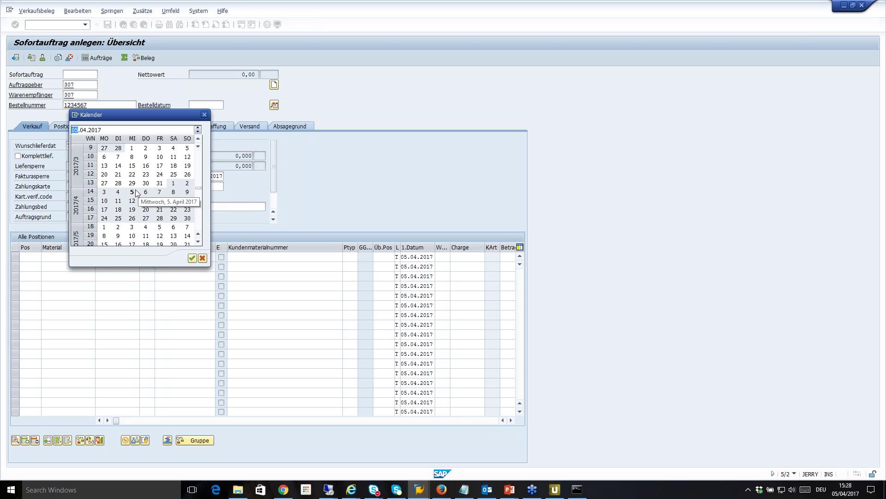
pyautogui.doubleClick(132, 191)
# Step: Add items 100-100 and M-10, each with quantity 6 ST
pyautogui.click(35, 257)
pyautogui.click(40, 266)
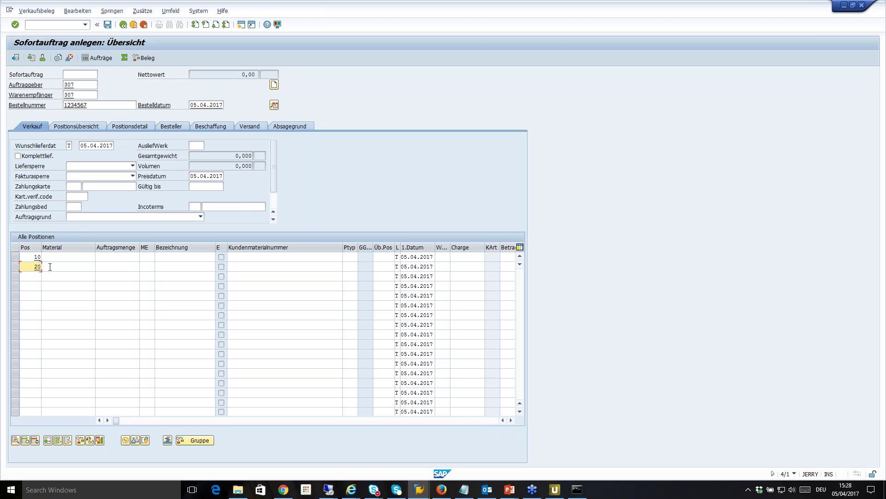
pyautogui.click(50, 260)
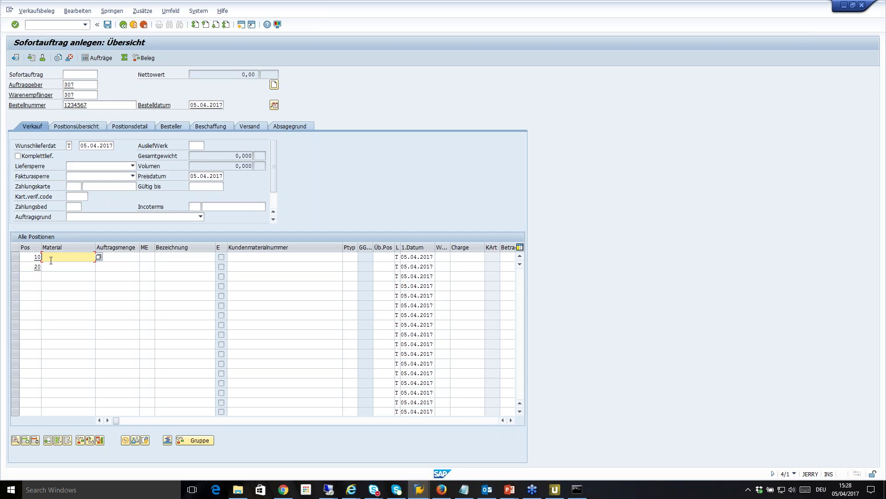
pyautogui.write('100-100')
pyautogui.click(57, 267)
pyautogui.write('M-10')
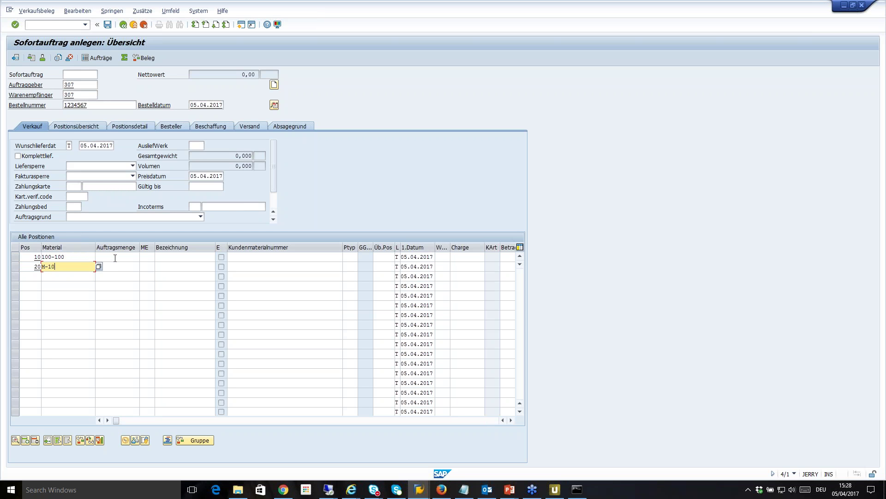
pyautogui.click(115, 256)
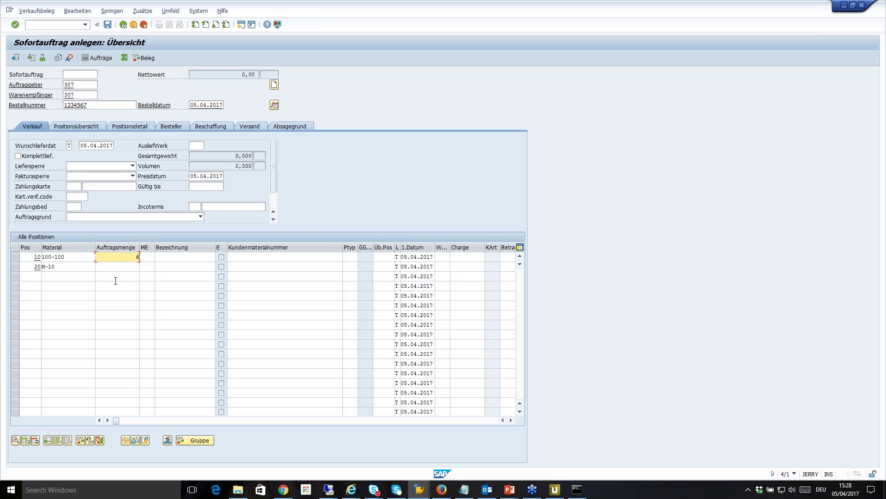
pyautogui.click(118, 266)
pyautogui.write('6')
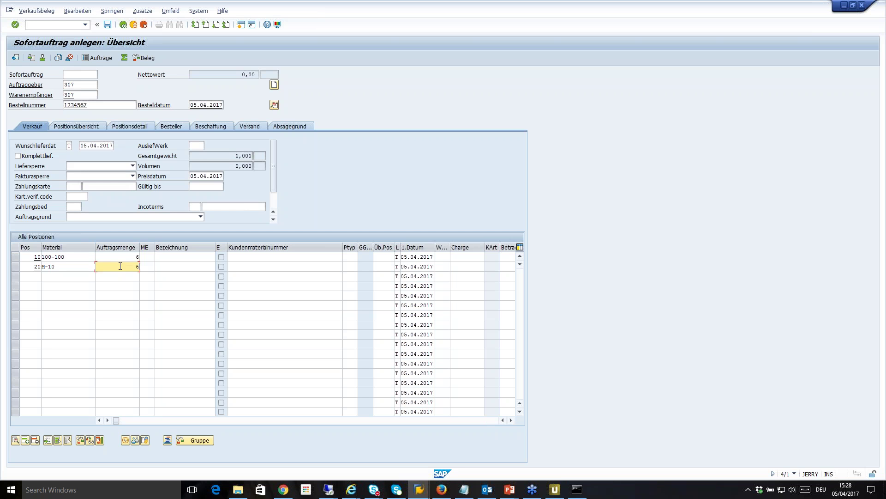
pyautogui.click(142, 257)
pyautogui.write('pc')
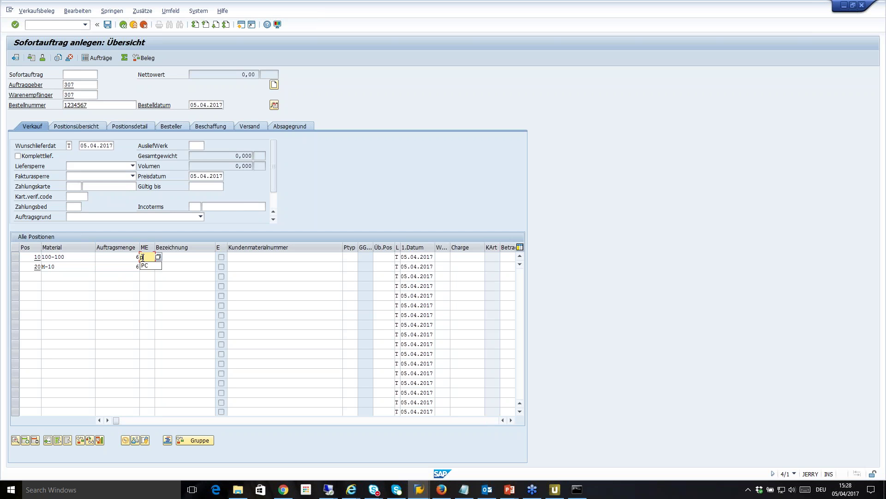
pyautogui.press('BackSpace')
pyautogui.press('BackSpace')
pyautogui.write('st')
pyautogui.click(145, 266)
pyautogui.write('st')
pyautogui.press('Return')
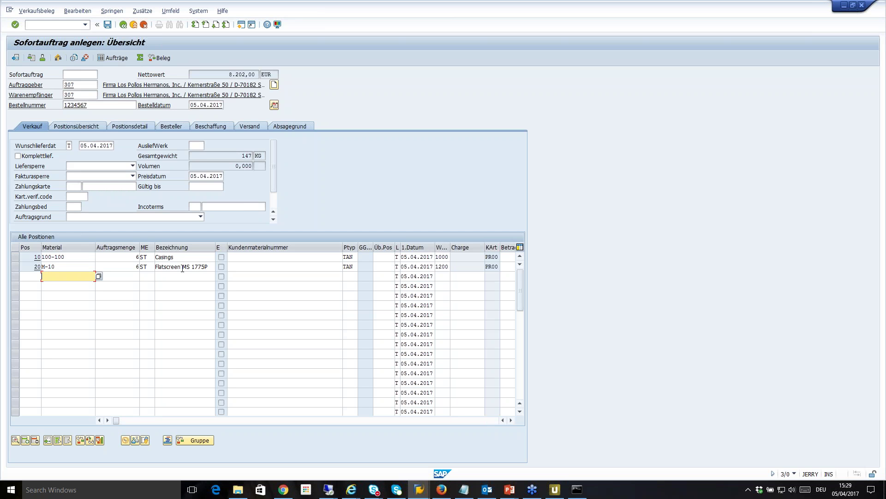
# Step: Save the incomplete sales order anyway and switch to Xtract Universal Designer
pyautogui.click(107, 25)
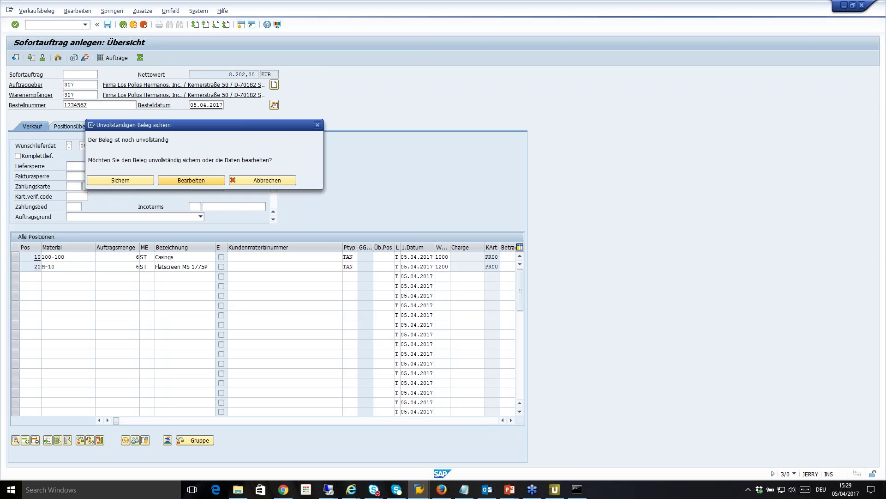
pyautogui.click(135, 183)
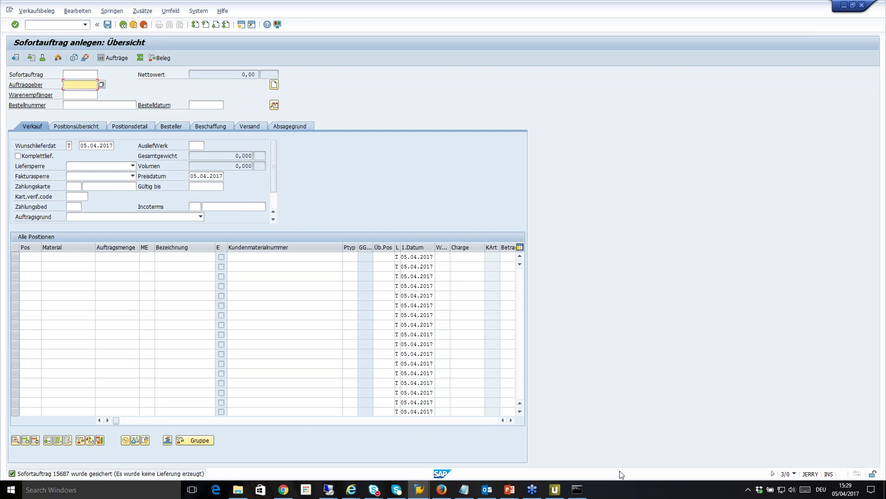
pyautogui.click(555, 489)
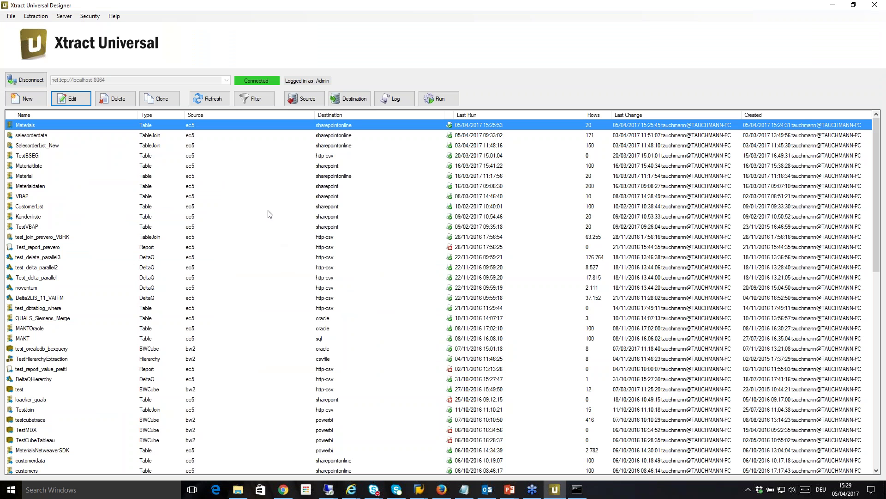
# Step: Open salesorderdata in the Table Join editor and select the VBAK–KNA1 join
pyautogui.click(67, 138)
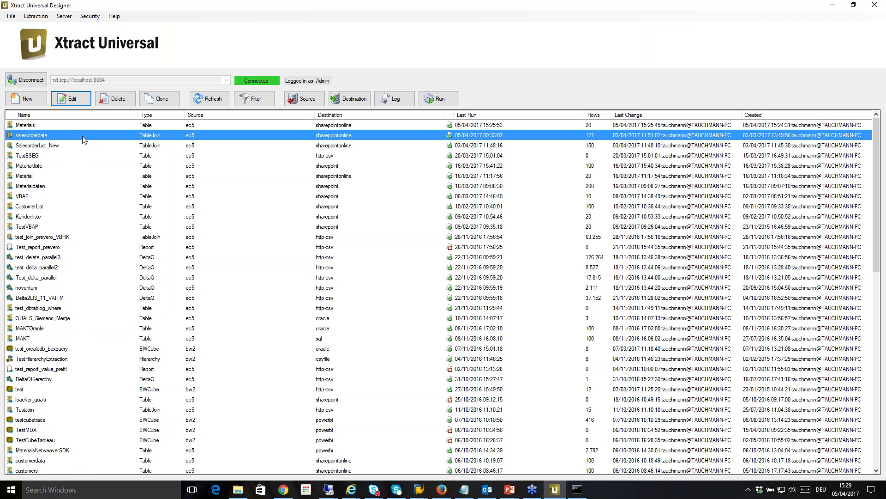
pyautogui.doubleClick(115, 134)
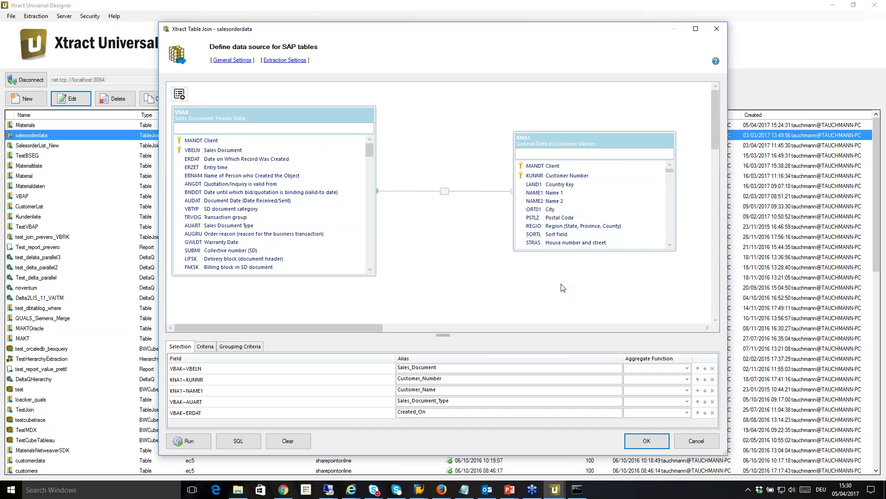
pyautogui.click(445, 196)
pyautogui.doubleClick(445, 195)
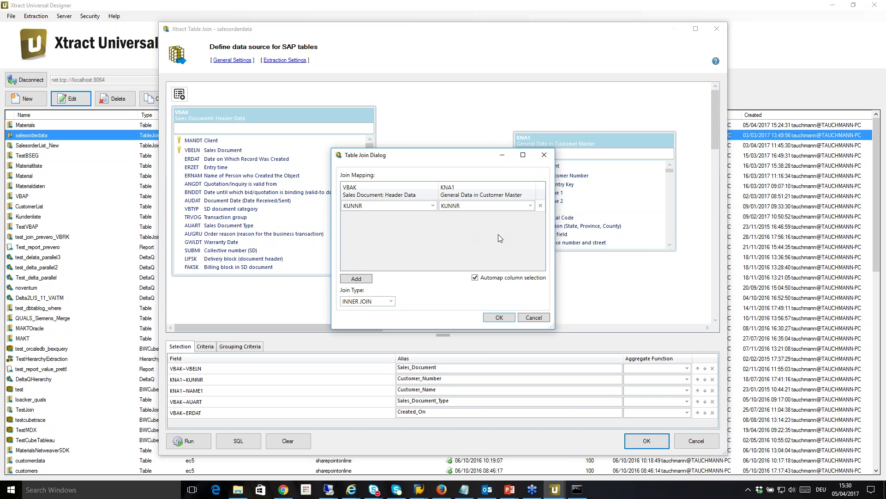
pyautogui.click(392, 301)
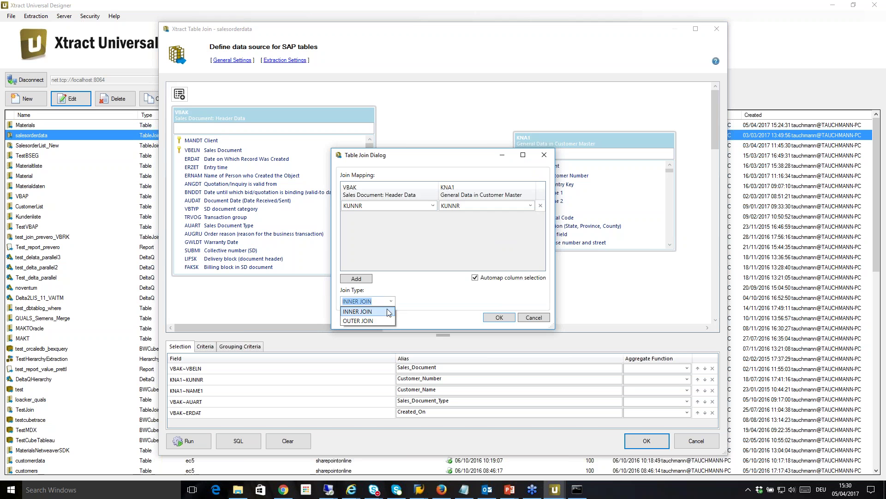
pyautogui.click(391, 301)
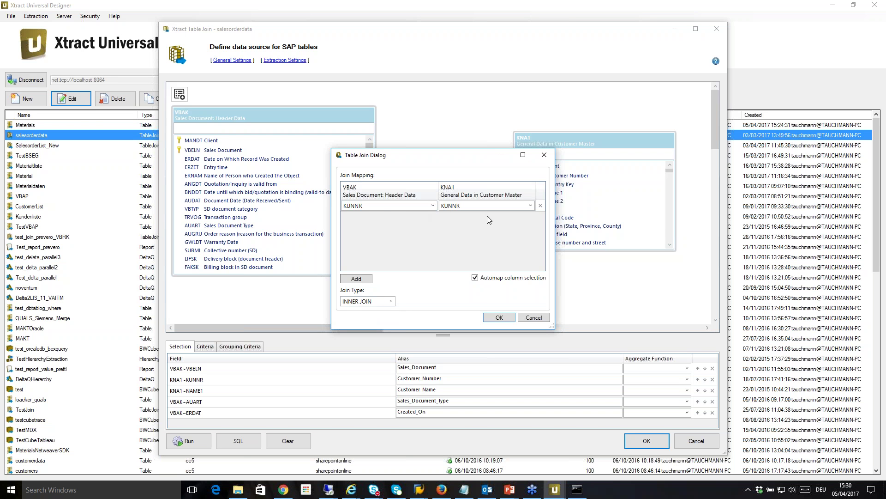
pyautogui.click(542, 320)
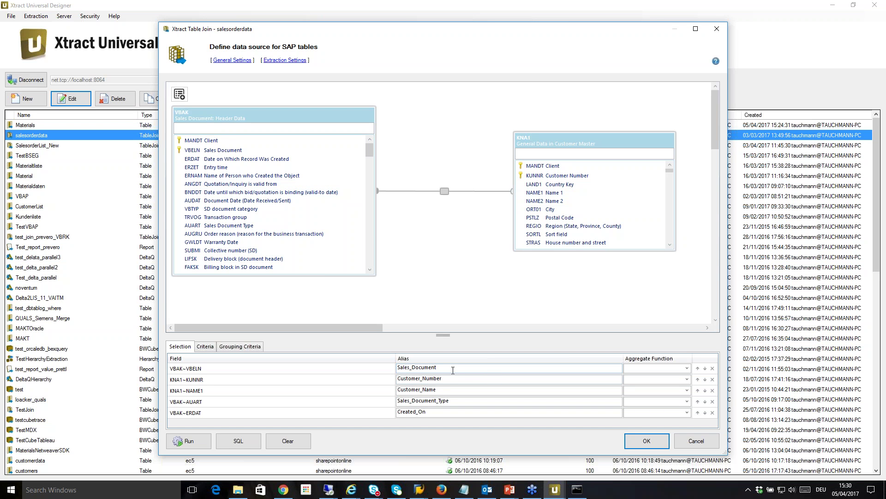
# Step: Check the Customer_Name, Sales_Document_Type and Created_On aliases and confirm the join definition
pyautogui.click(466, 391)
pyautogui.click(471, 404)
pyautogui.click(469, 412)
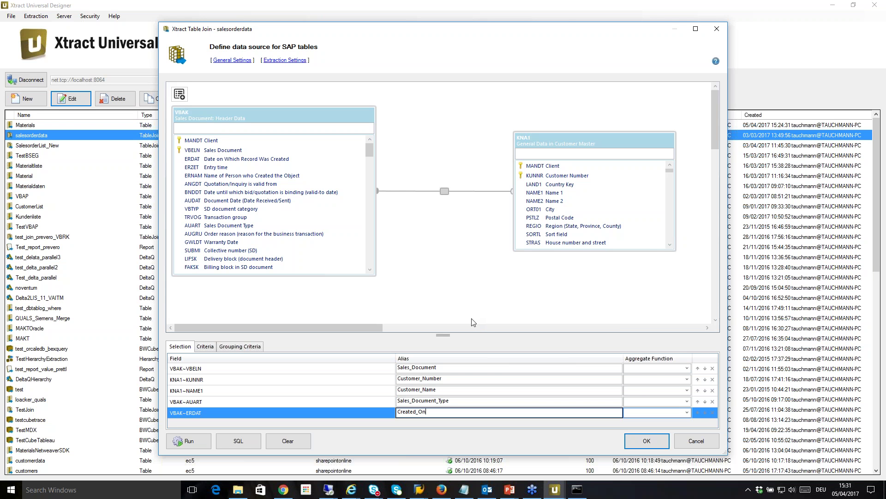
pyautogui.click(652, 448)
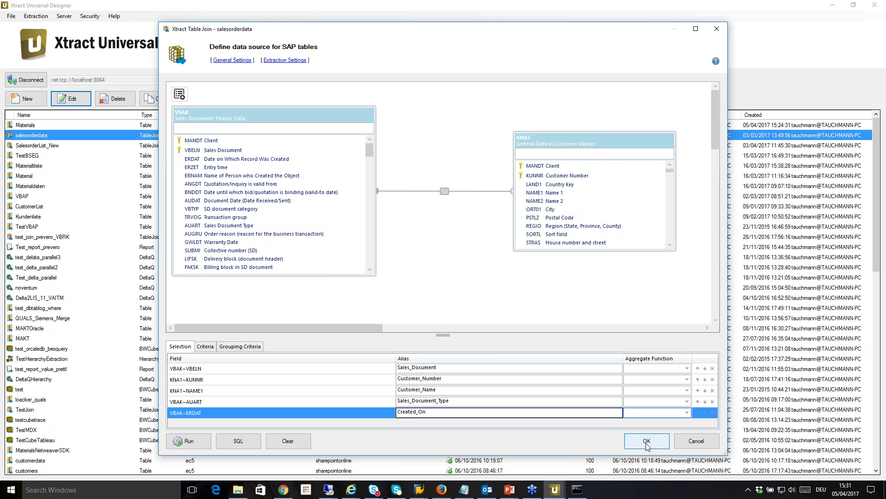
pyautogui.click(647, 442)
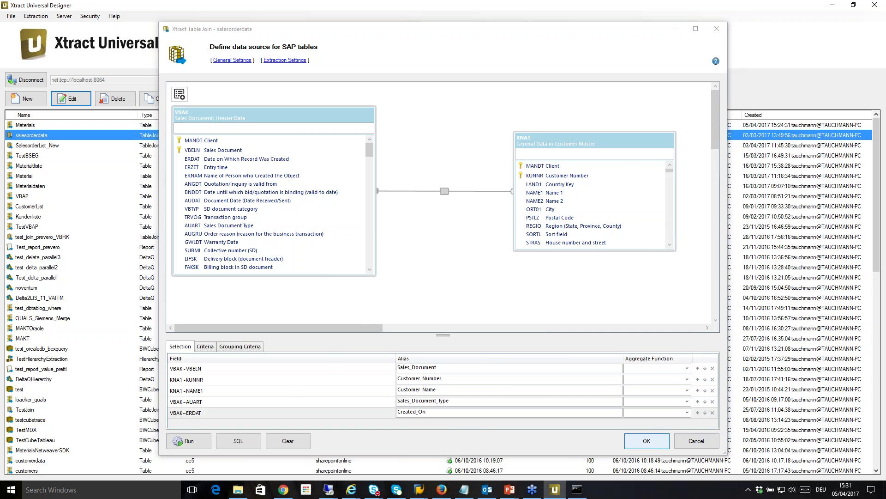
# Step: Run salesorderdata in the command-line runner and refresh the list to show 172 rows
pyautogui.click(350, 98)
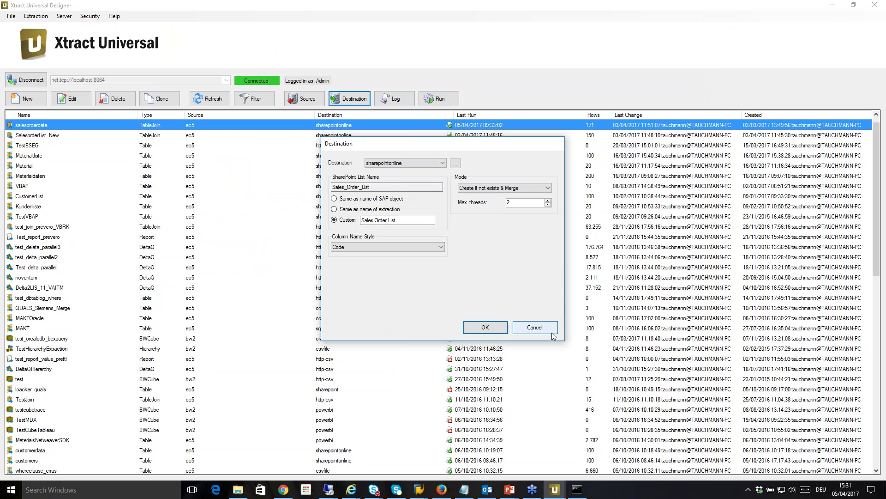
pyautogui.click(534, 328)
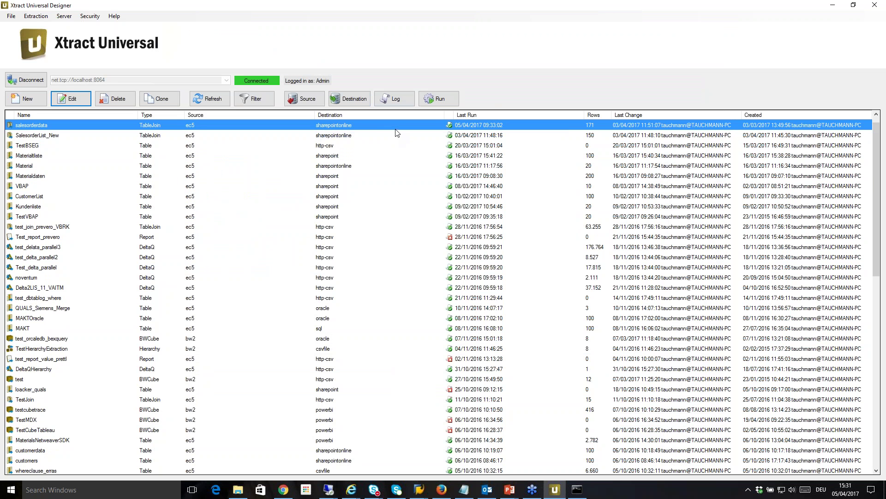
pyautogui.rightClick(396, 133)
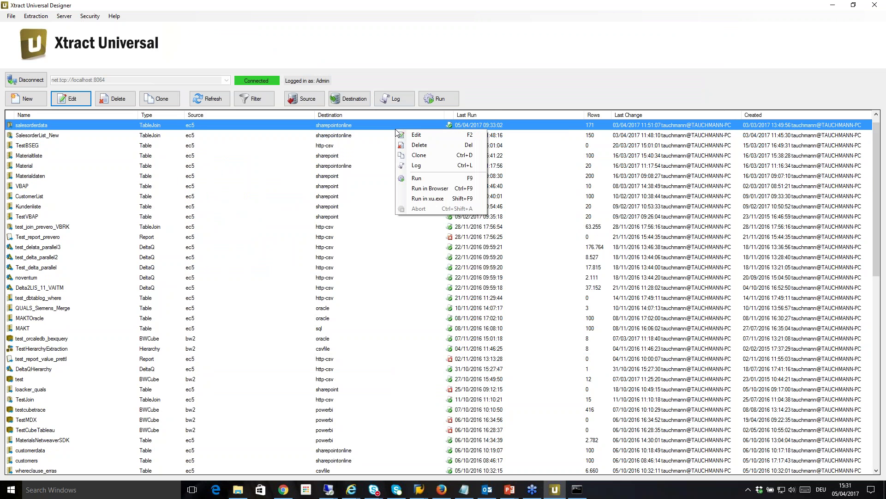
pyautogui.click(429, 199)
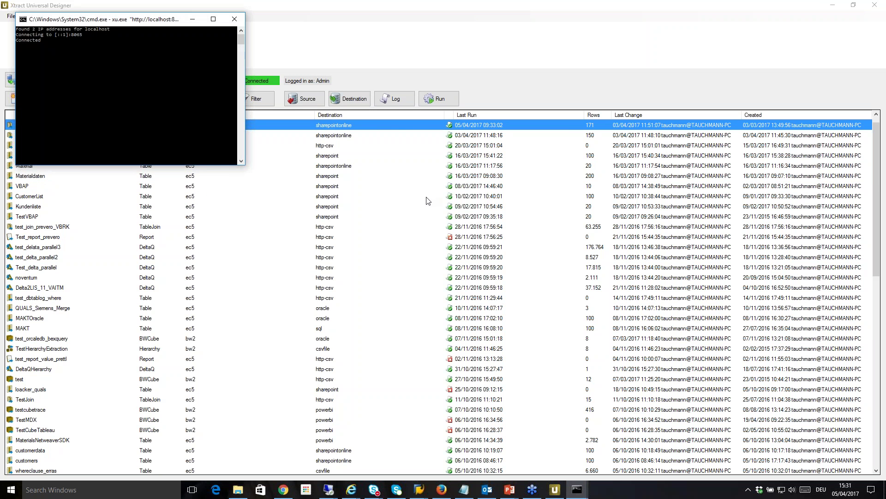
pyautogui.click(192, 19)
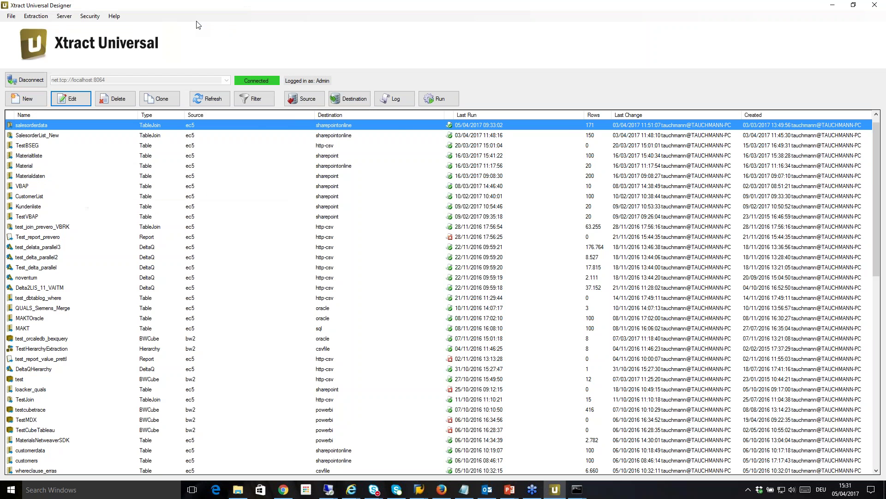
pyautogui.click(194, 100)
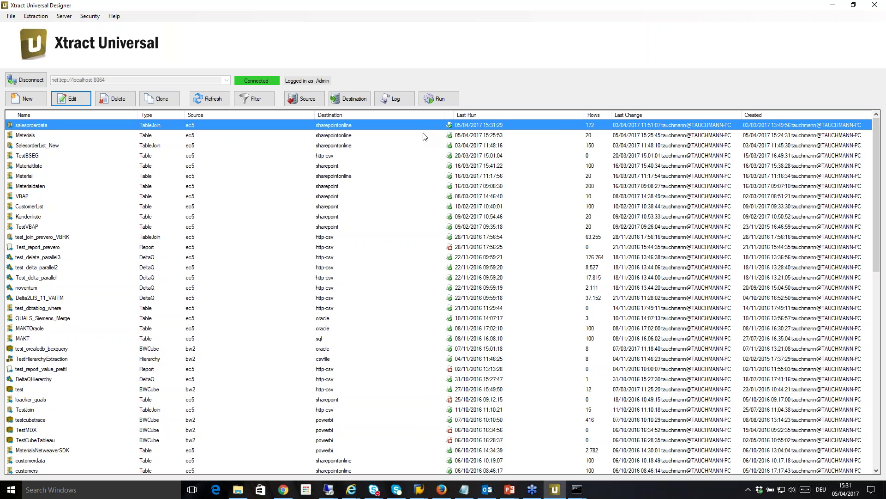
# Step: Review the salesorderdata log: 172 rows written, 1 new row added, 1 existing row updated
pyautogui.click(398, 103)
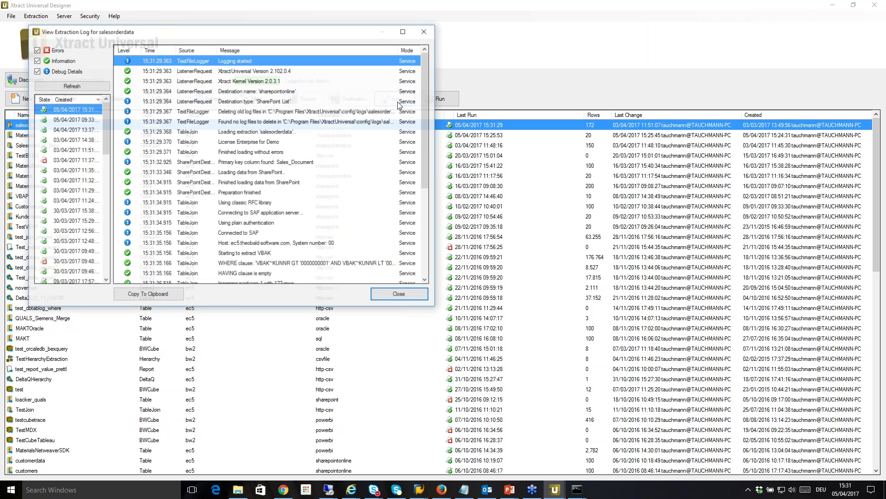
pyautogui.scroll(-2, 424, 121)
pyautogui.moveTo(427, 138); pyautogui.dragTo(429, 189)
pyautogui.click(285, 193)
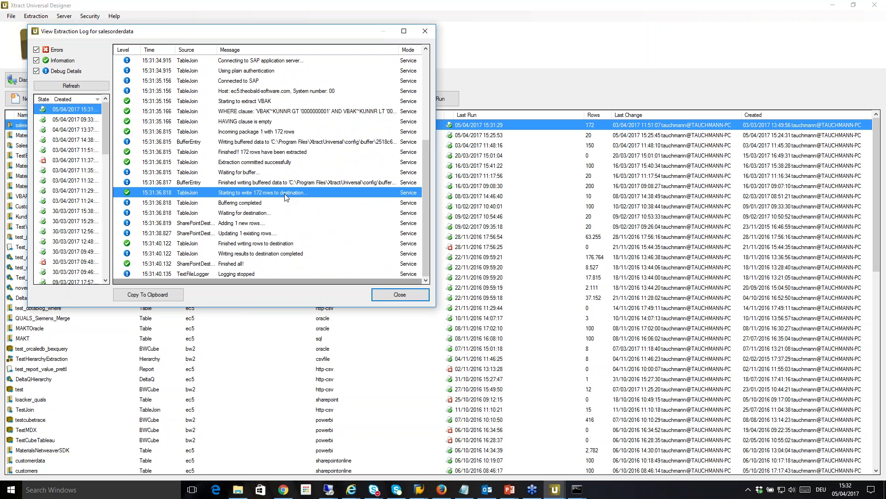
pyautogui.click(256, 225)
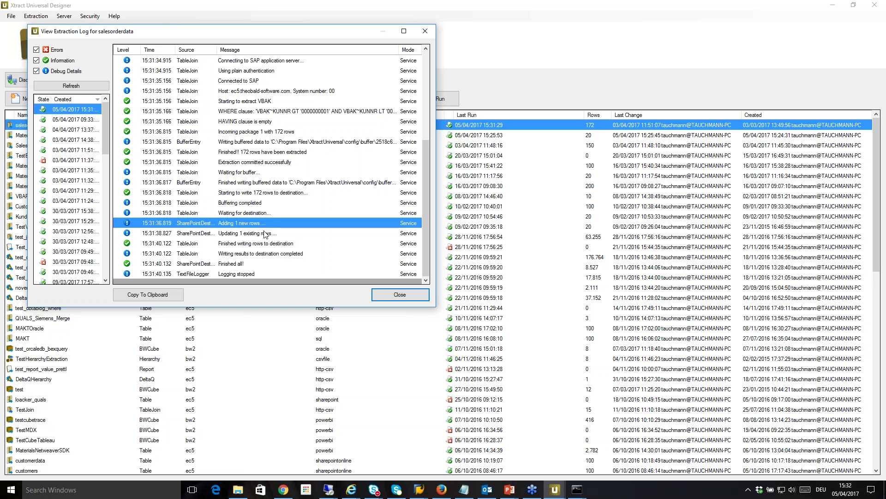
pyautogui.click(268, 234)
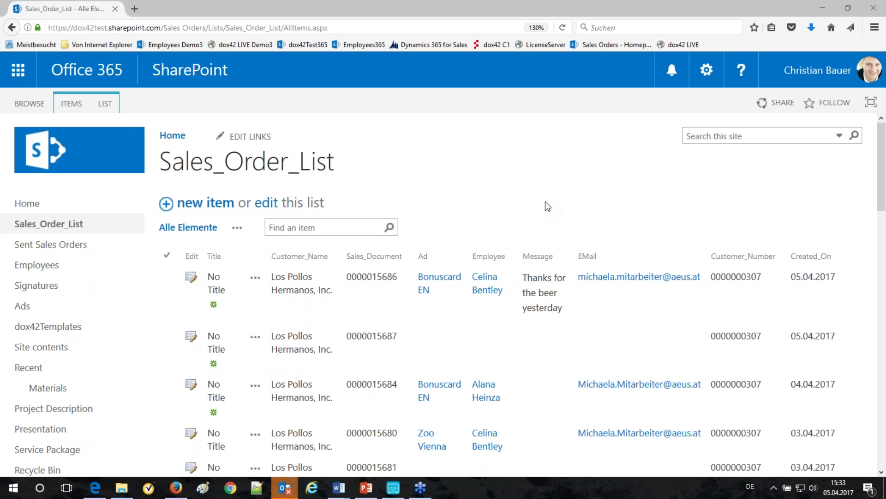
pyautogui.click(441, 349)
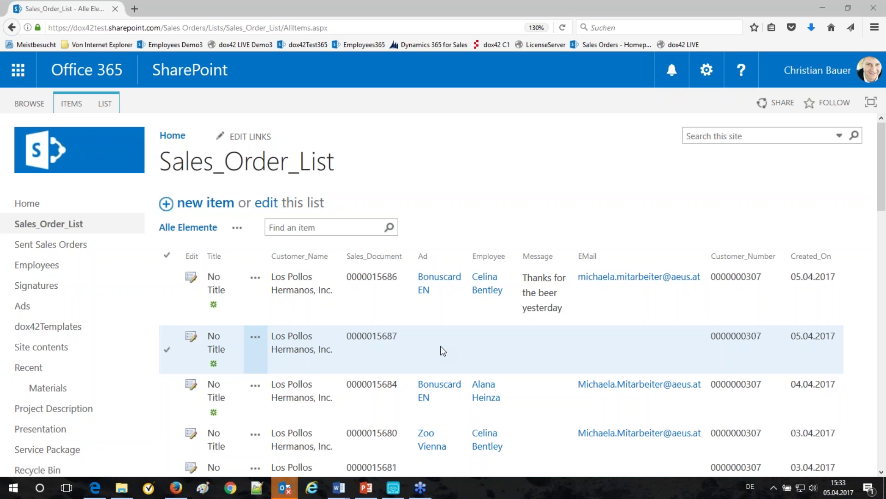
pyautogui.click(436, 319)
pyautogui.click(440, 345)
pyautogui.click(255, 338)
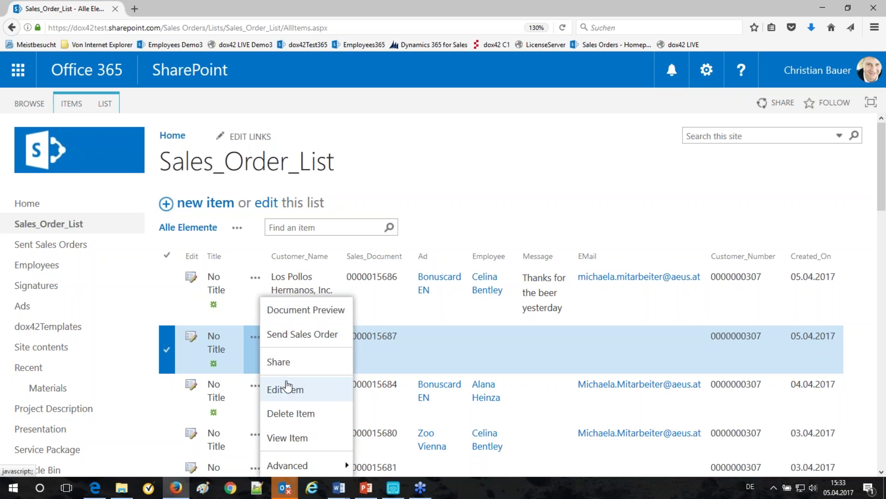
pyautogui.click(286, 389)
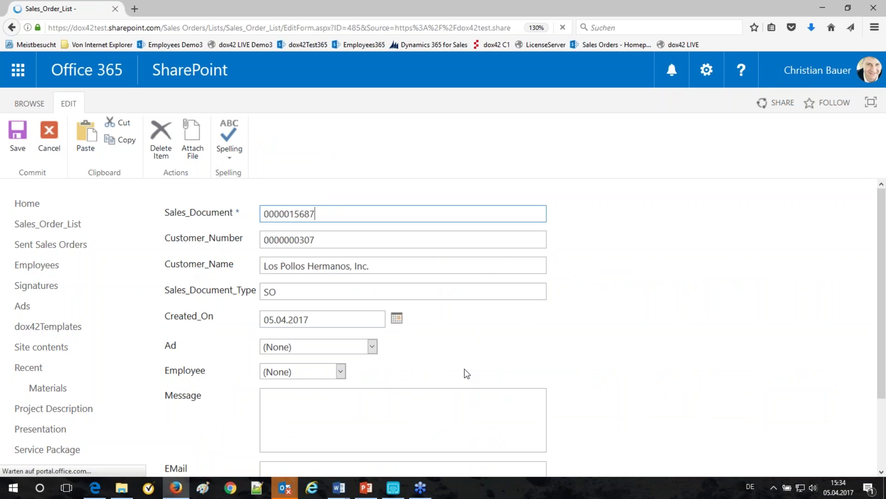
# Step: Set the Ad to Zoo Vienna and choose the responsible employee
pyautogui.click(372, 347)
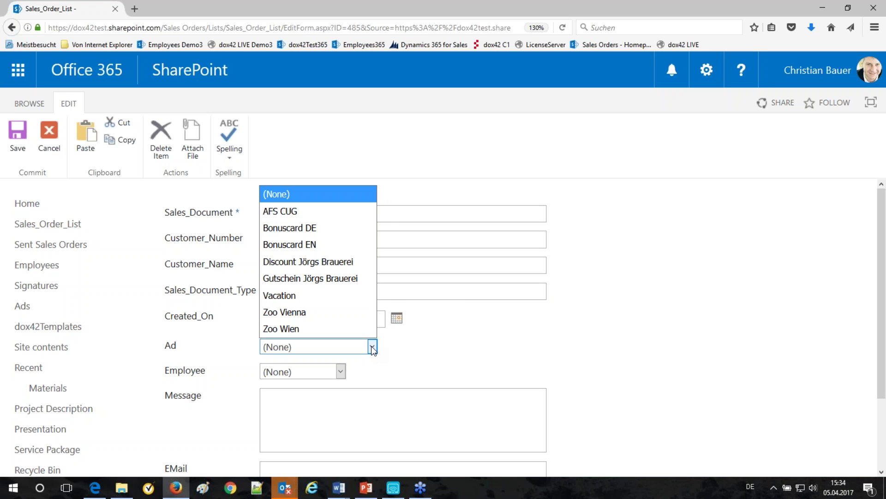
pyautogui.click(302, 313)
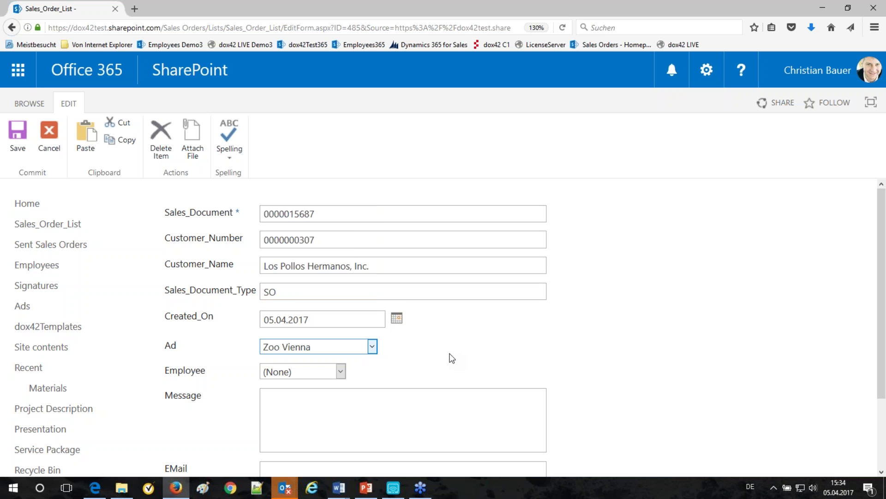
pyautogui.click(341, 371)
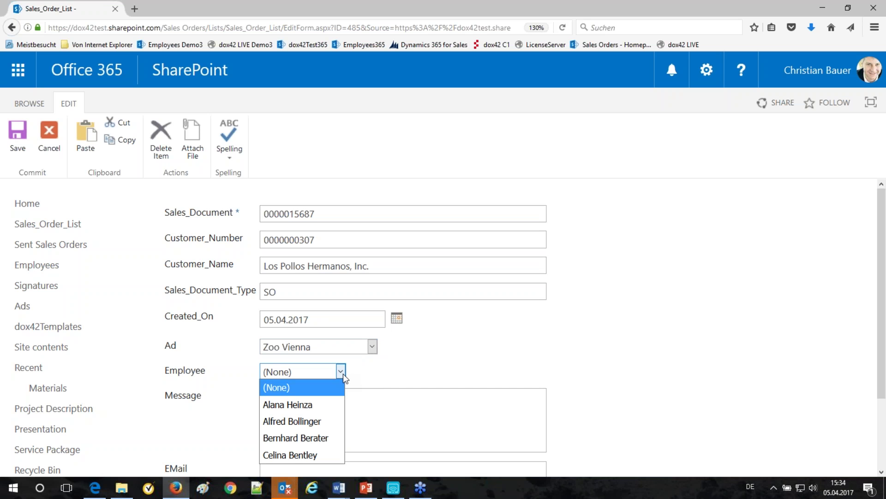
pyautogui.click(293, 454)
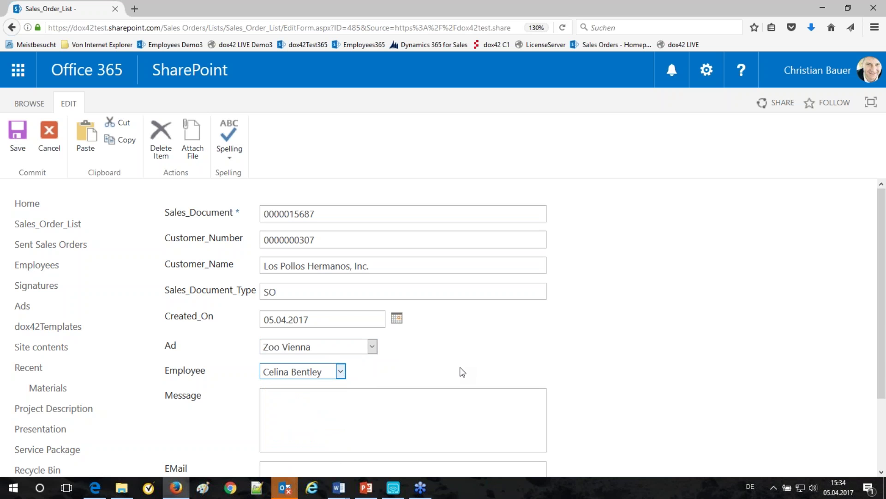
pyautogui.click(375, 417)
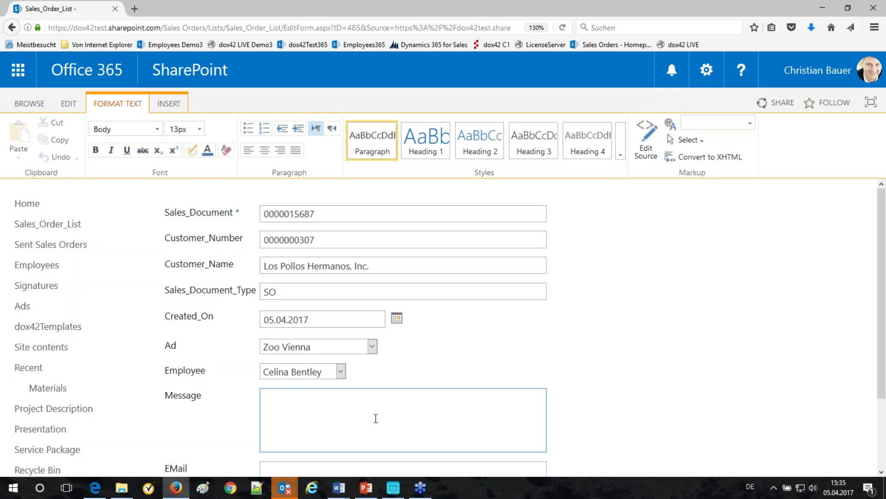
# Step: Enter the message "Thanks for the beer yesterday." with the word beer in bold red
pyautogui.write('Thanks for the beer y')
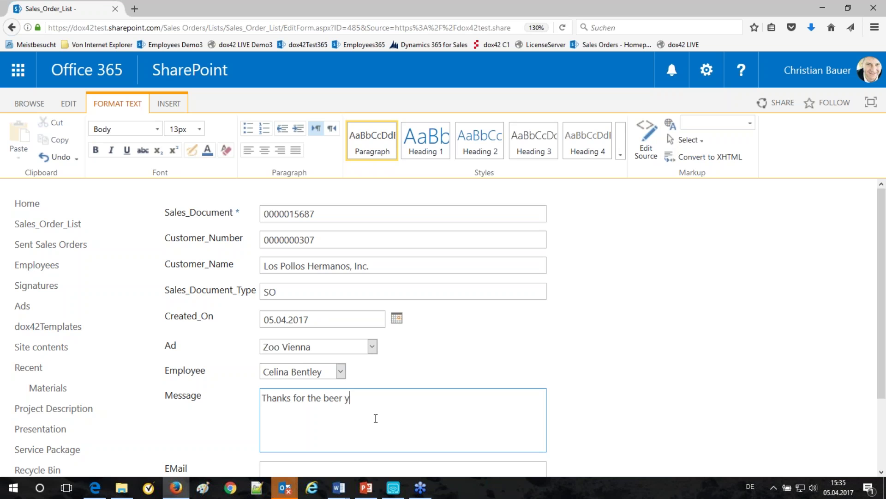
pyautogui.write('esterday.')
pyautogui.doubleClick(332, 397)
pyautogui.click(96, 150)
pyautogui.click(208, 150)
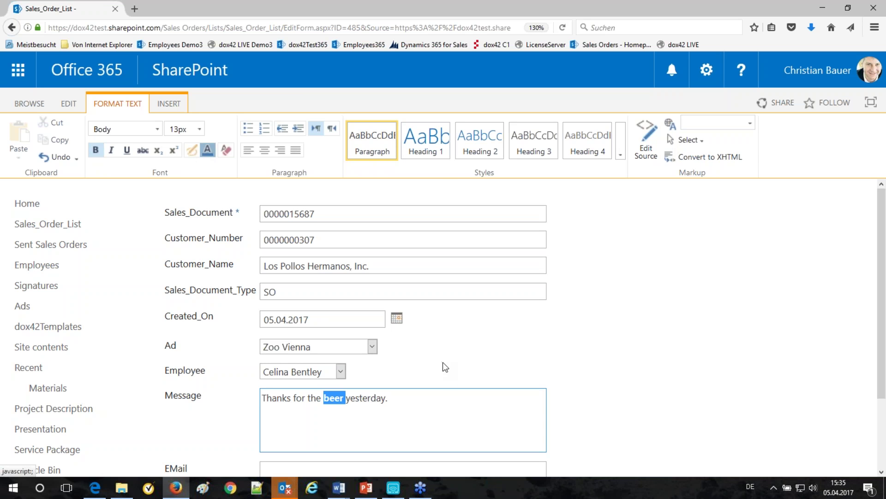
pyautogui.click(437, 424)
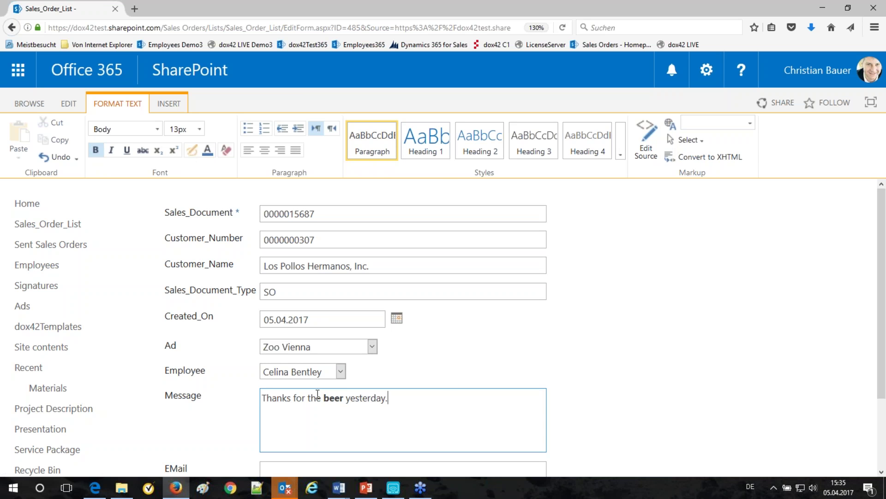
pyautogui.doubleClick(332, 398)
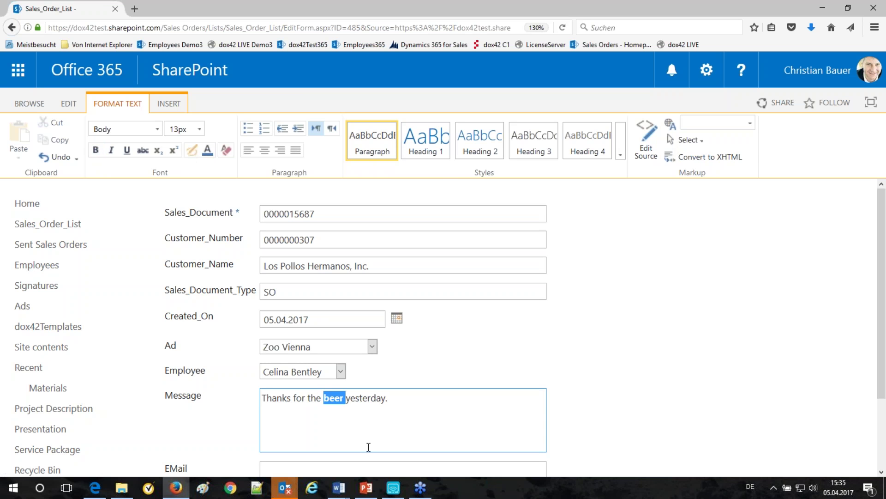
pyautogui.click(208, 153)
pyautogui.click(304, 186)
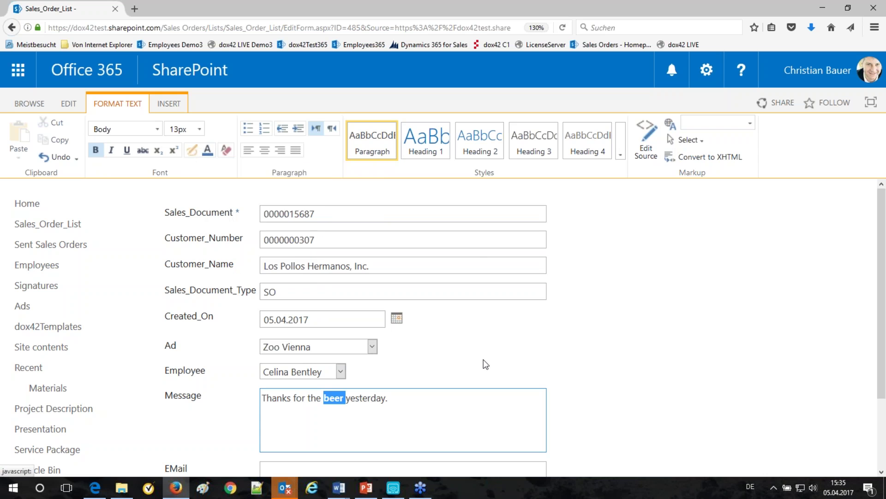
pyautogui.click(483, 364)
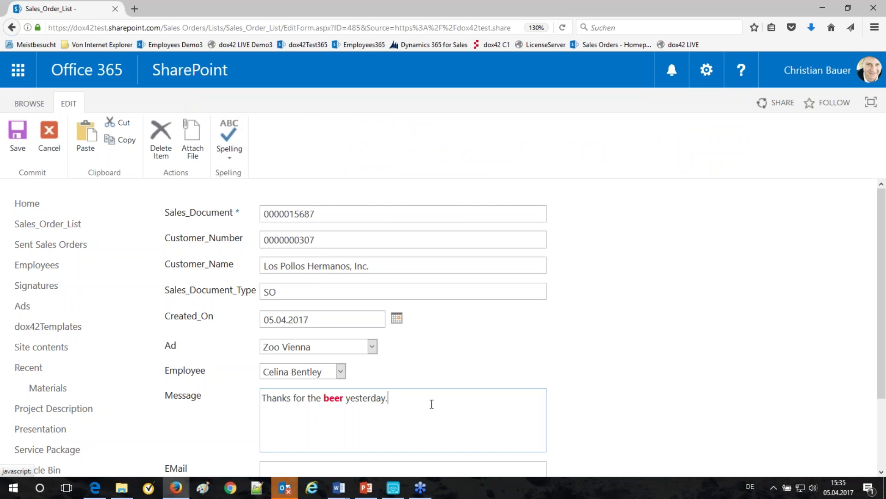
# Step: Fill in the contact's e-mail address and save the order
pyautogui.scroll(-2, 431, 404)
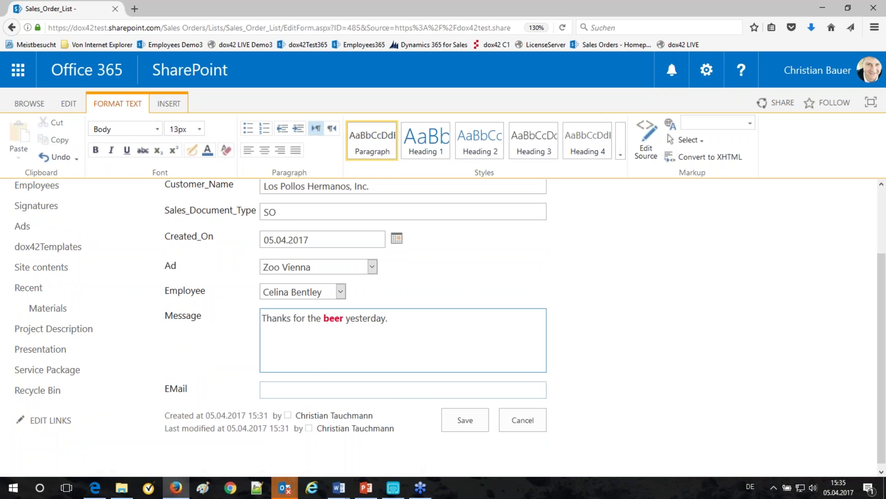
pyautogui.click(403, 390)
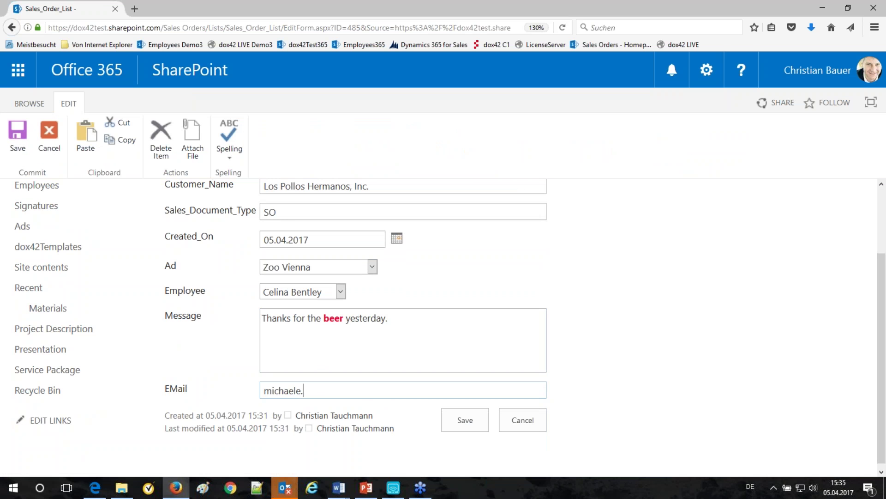
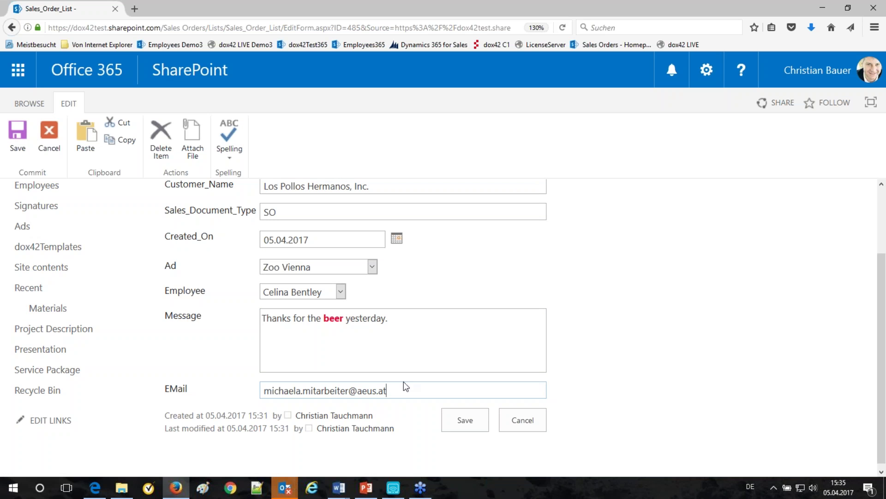
pyautogui.scroll(3, 403, 382)
pyautogui.scroll(-3, 403, 383)
pyautogui.scroll(1, 403, 383)
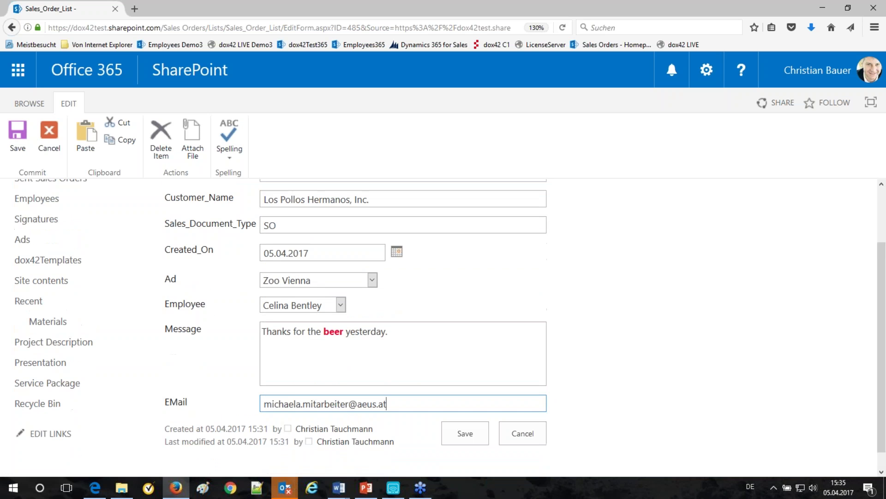
pyautogui.scroll(2, 397, 192)
pyautogui.scroll(-2, 467, 423)
pyautogui.click(467, 421)
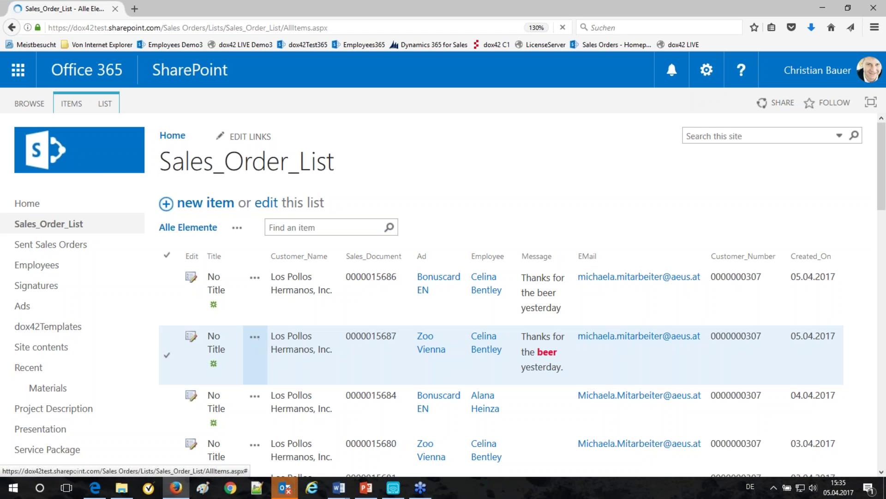
pyautogui.click(255, 336)
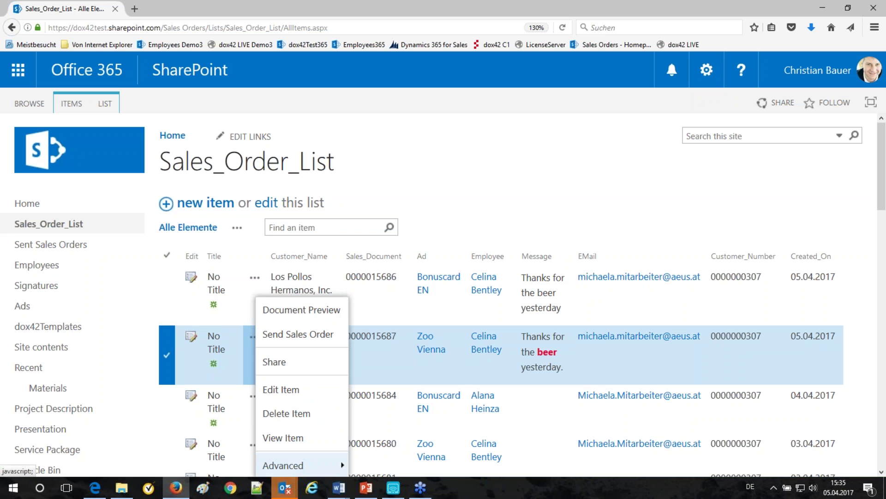
pyautogui.click(312, 311)
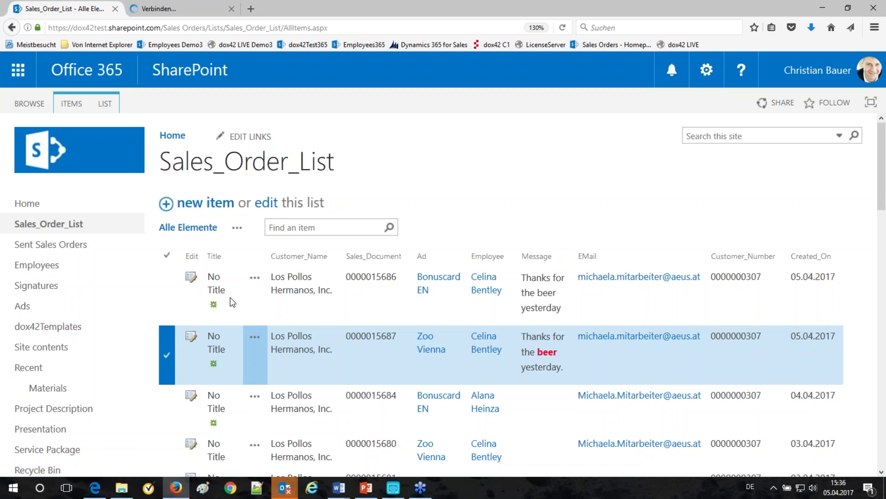
pyautogui.click(257, 341)
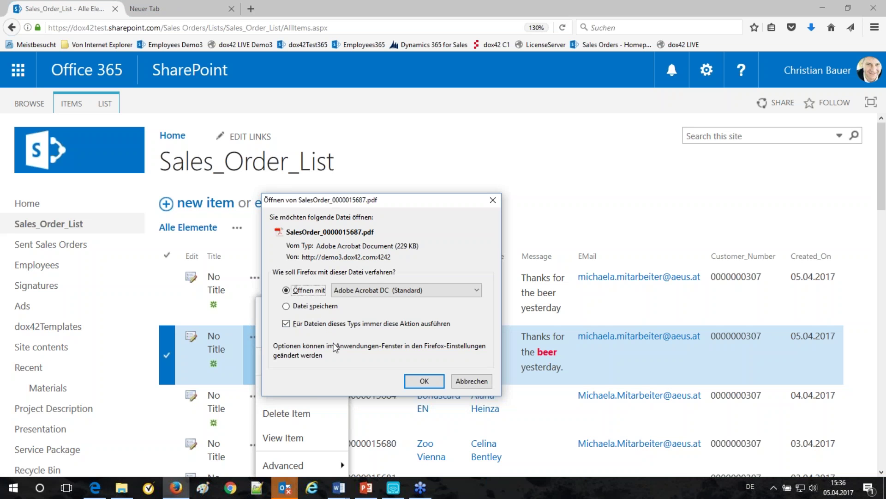
pyautogui.click(424, 382)
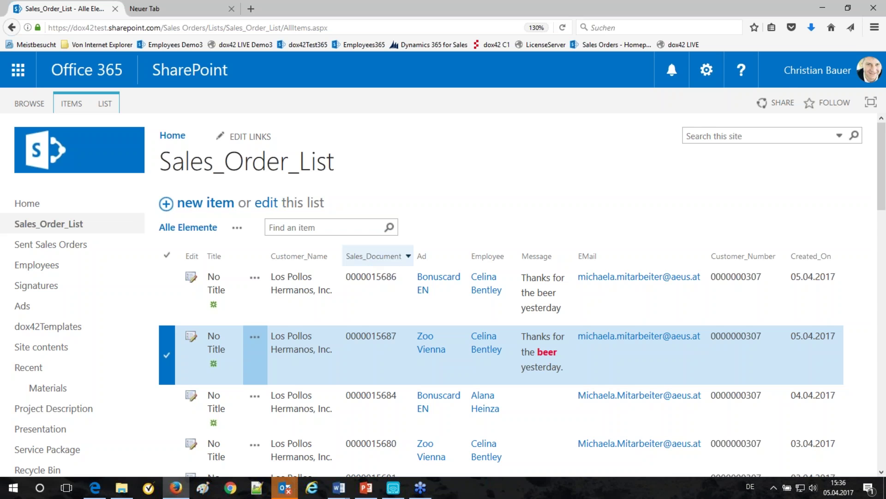
pyautogui.scroll(-2, 628, 273)
pyautogui.scroll(-1, 470, 294)
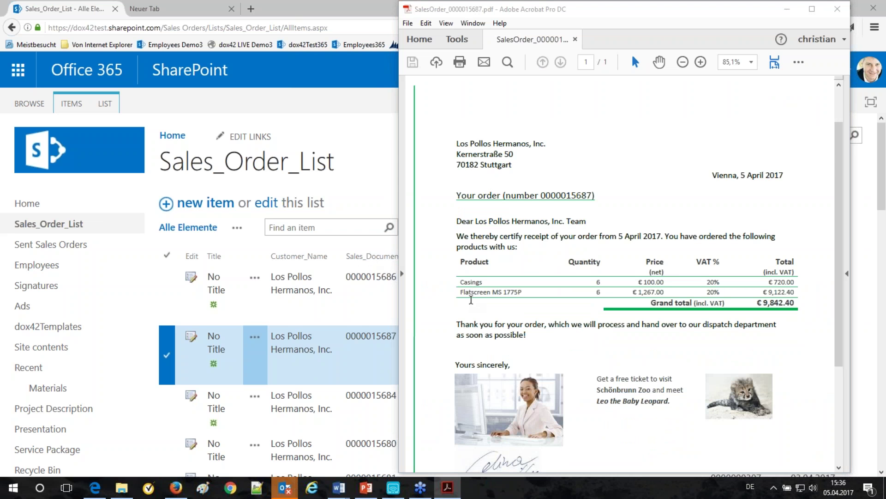
pyautogui.scroll(-3, 564, 310)
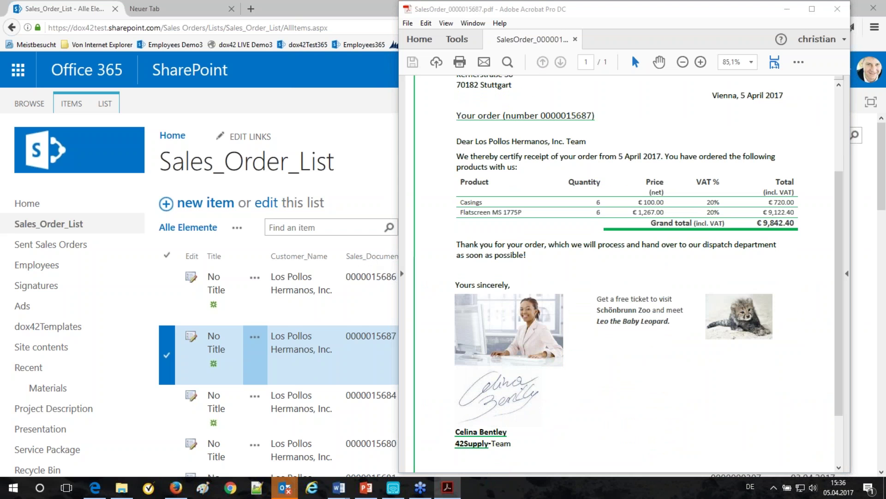
pyautogui.click(648, 364)
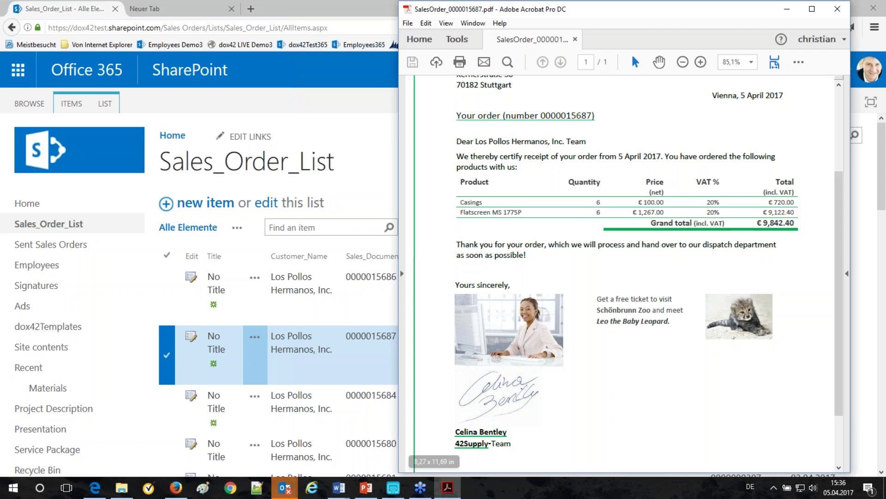
pyautogui.scroll(3, 595, 427)
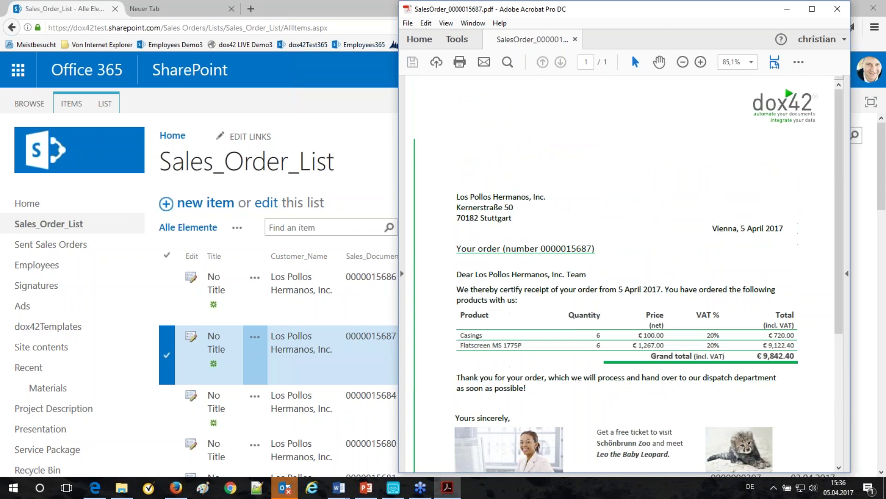
pyautogui.scroll(-6, 596, 427)
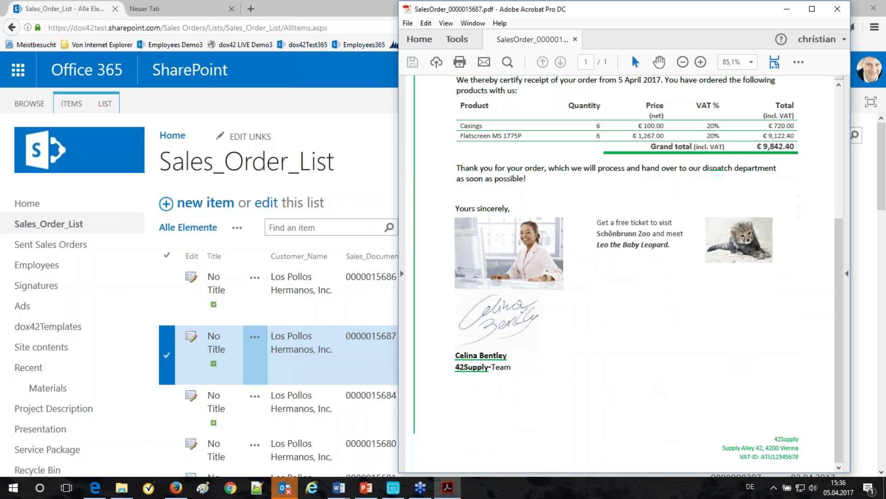
pyautogui.scroll(8, 597, 427)
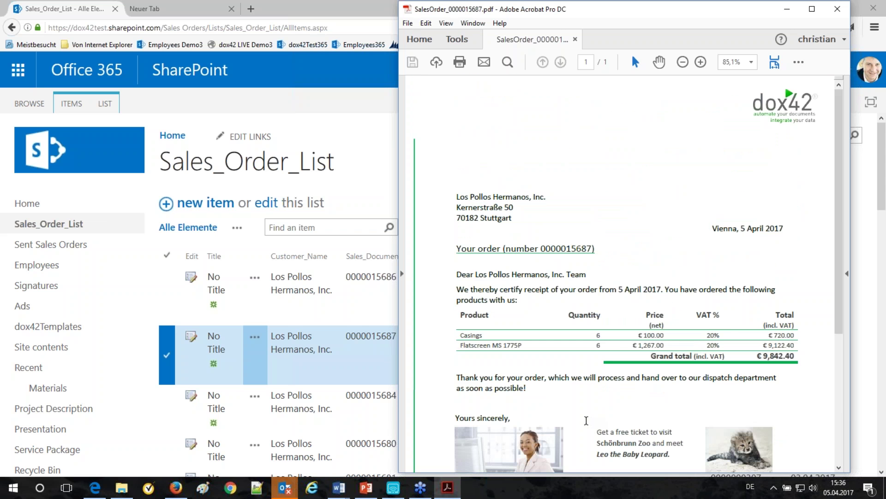
# Step: Highlight the customer address block and the Casings and Flatscreen rows, then open the Employees library
pyautogui.moveTo(468, 200); pyautogui.dragTo(520, 222)
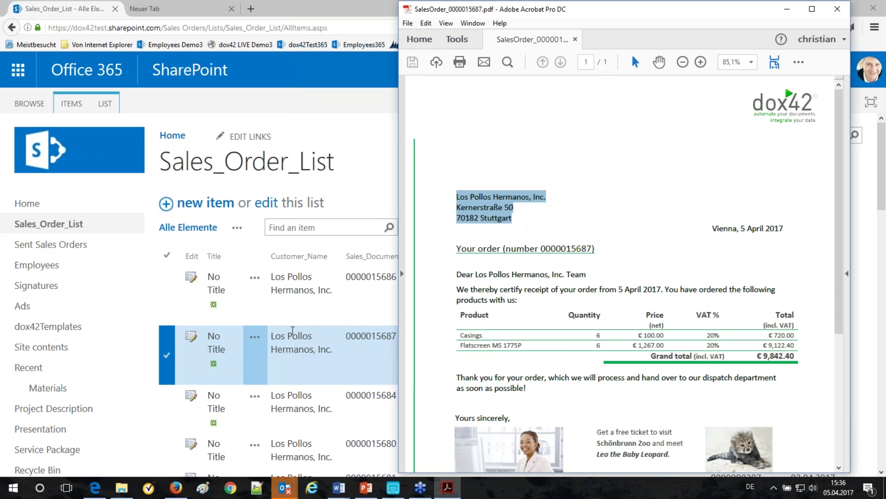
pyautogui.moveTo(461, 333); pyautogui.dragTo(504, 345)
pyautogui.scroll(-3, 581, 315)
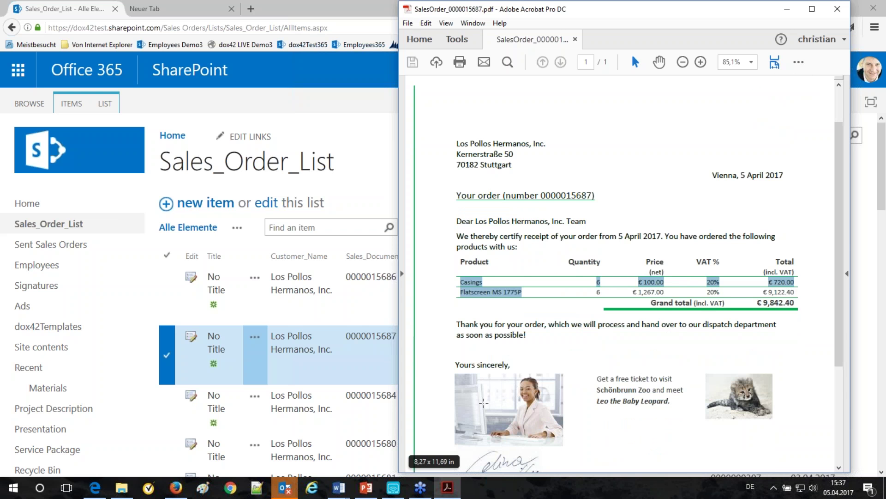
pyautogui.click(25, 269)
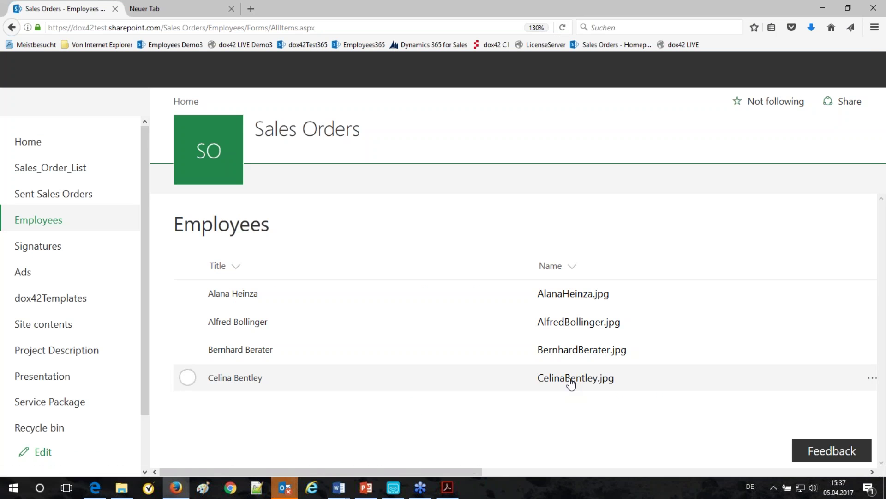
# Step: Preview the signing employee's photo JPG, then return to the Employees library list
pyautogui.click(571, 381)
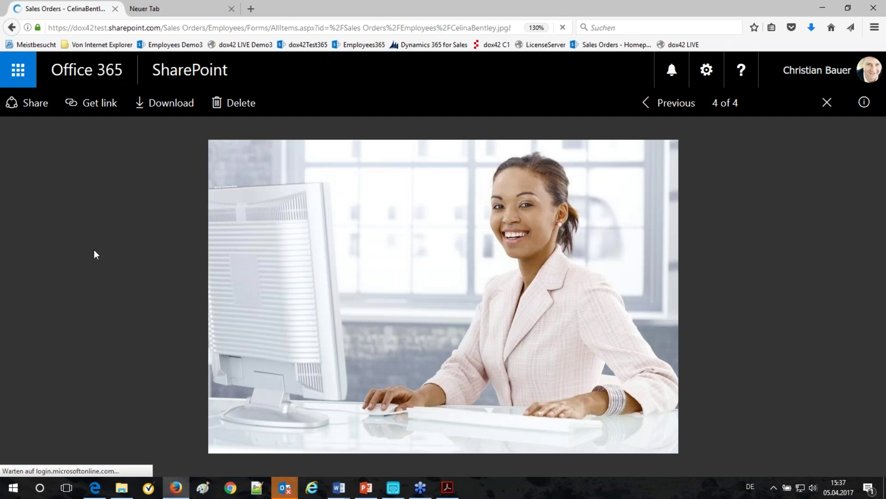
pyautogui.click(11, 28)
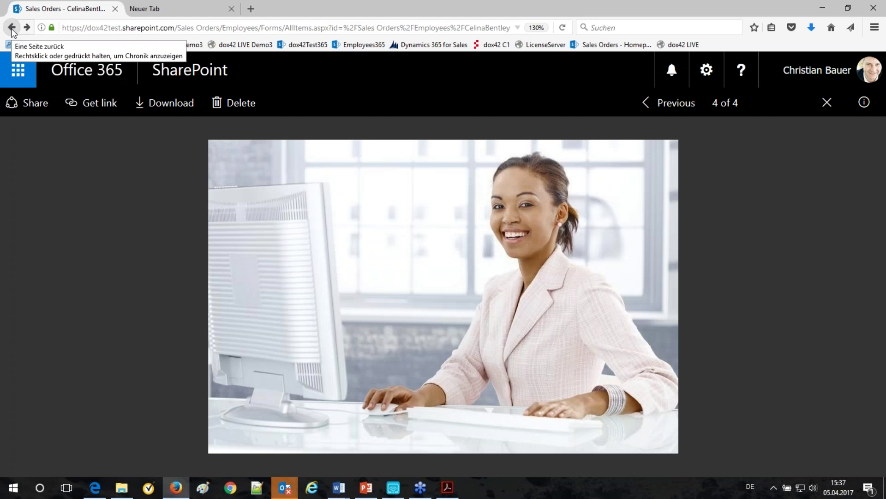
pyautogui.click(11, 28)
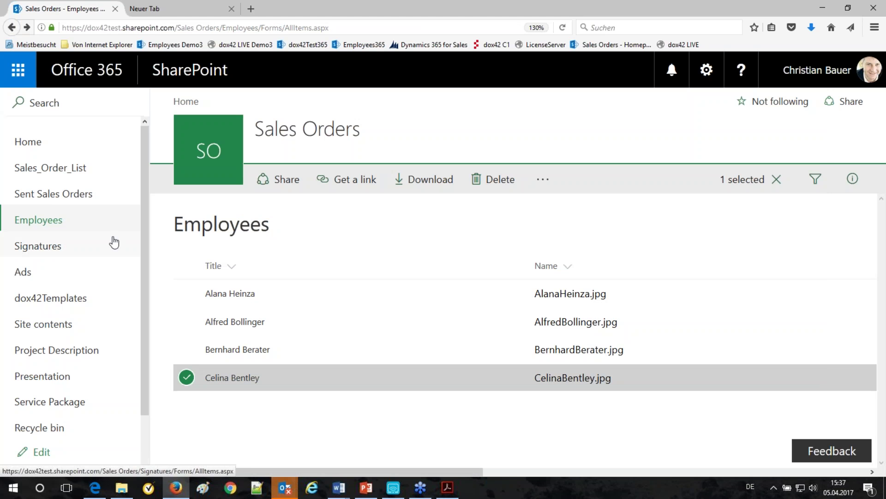
# Step: Look through the Signatures and Ads libraries and open Zoo-Vienna.docx in Word Online
pyautogui.click(46, 248)
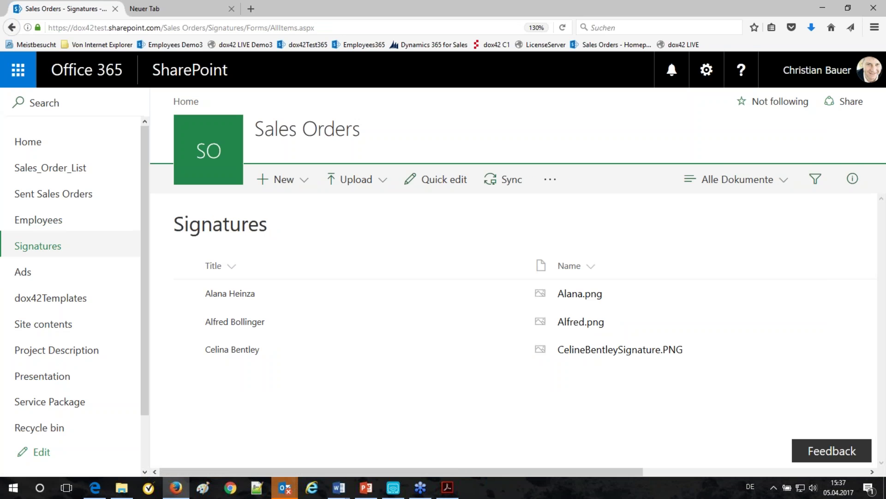
pyautogui.click(27, 275)
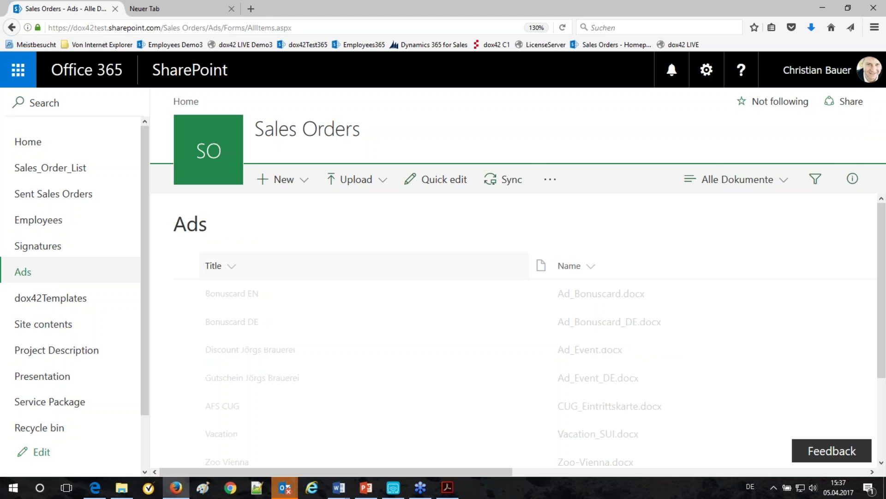
pyautogui.scroll(-3, 462, 281)
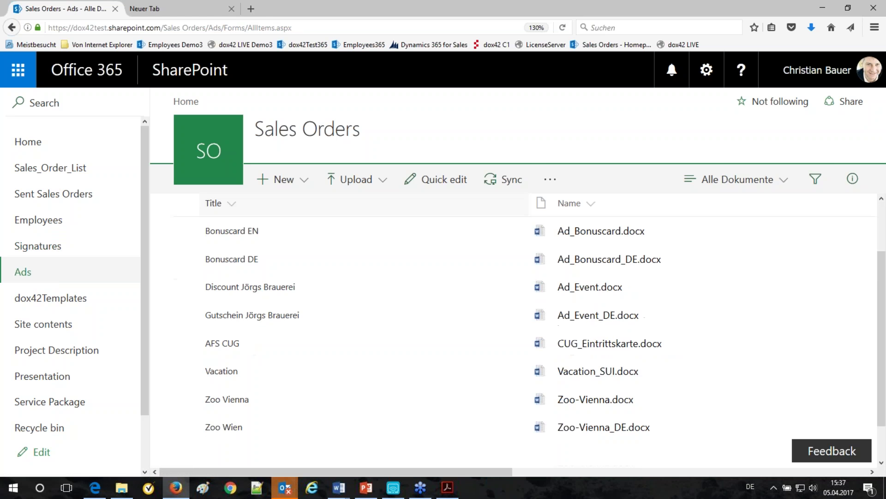
pyautogui.scroll(3, 508, 300)
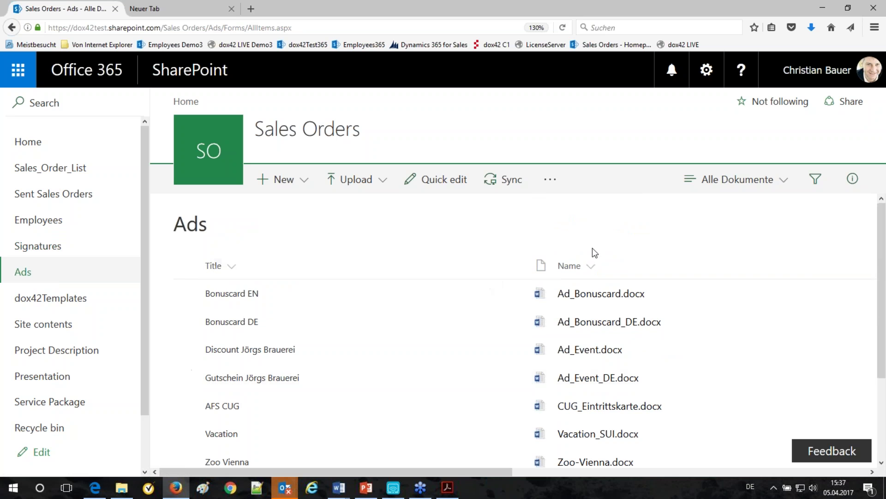
pyautogui.scroll(-2, 511, 297)
pyautogui.scroll(-1, 512, 298)
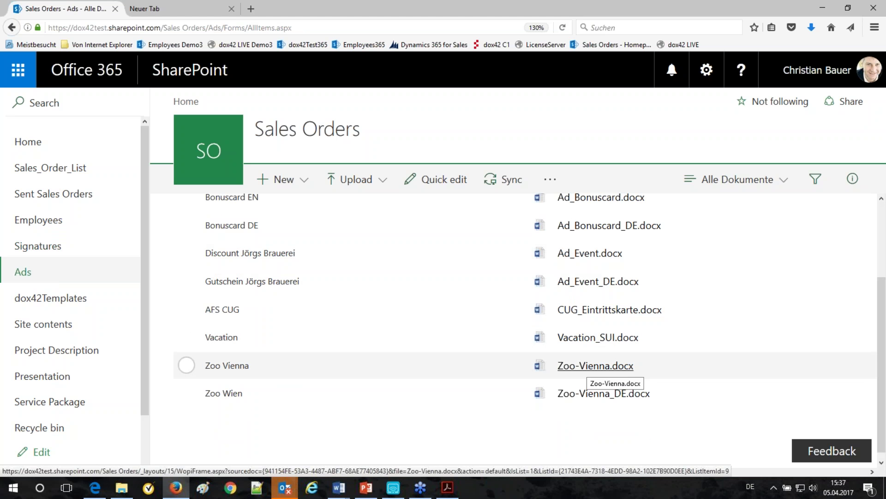
pyautogui.click(594, 365)
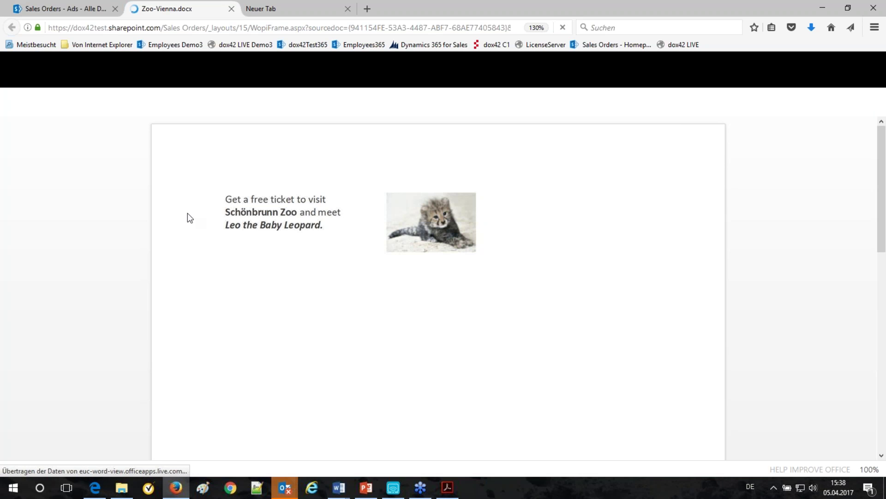
# Step: Compare the Zoo-Vienna ad's Schönbrunn Zoo text with the PDF's ad, then reopen Sales_Order_List
pyautogui.click(447, 490)
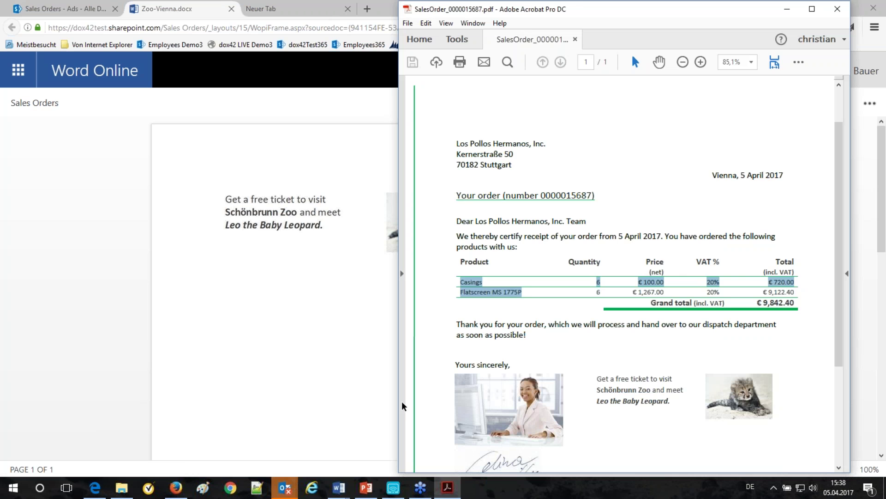
pyautogui.moveTo(406, 402); pyautogui.dragTo(461, 402)
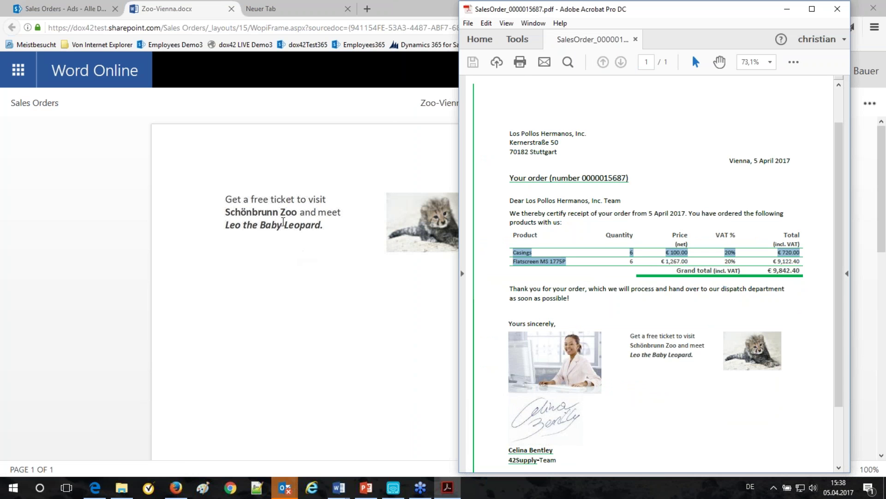
pyautogui.click(310, 269)
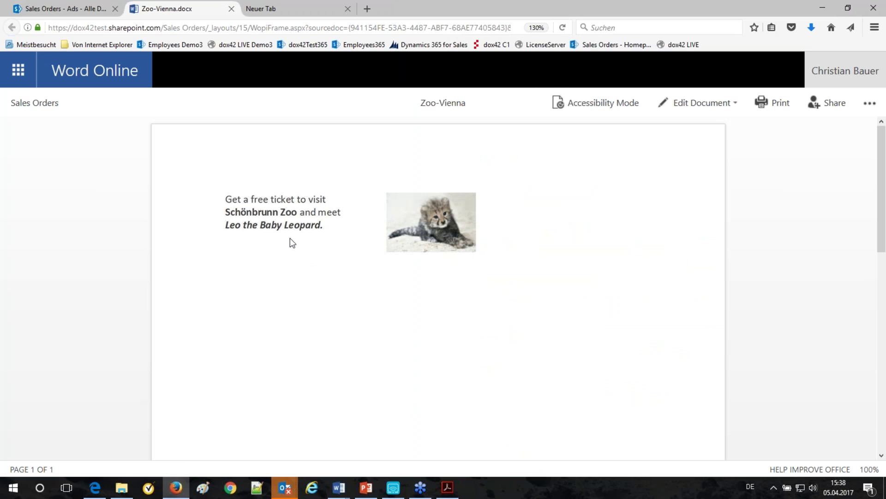
pyautogui.click(301, 226)
pyautogui.click(333, 219)
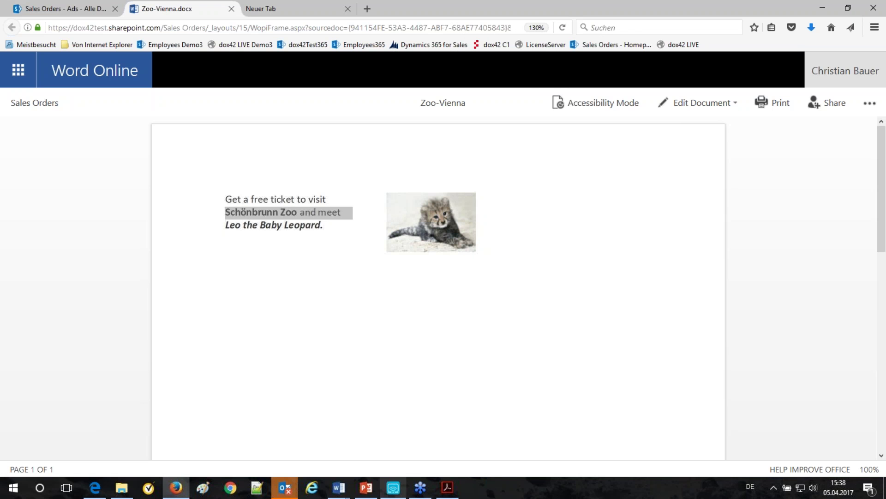
pyautogui.click(444, 489)
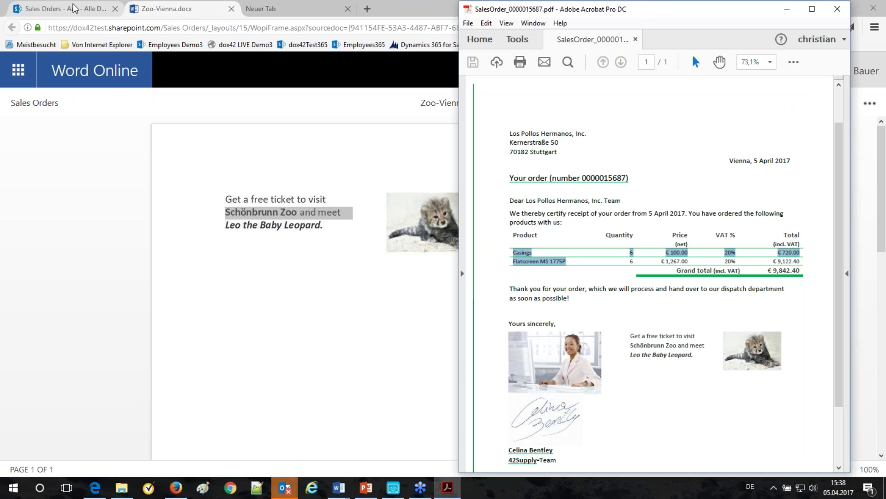
pyautogui.click(60, 8)
pyautogui.click(63, 171)
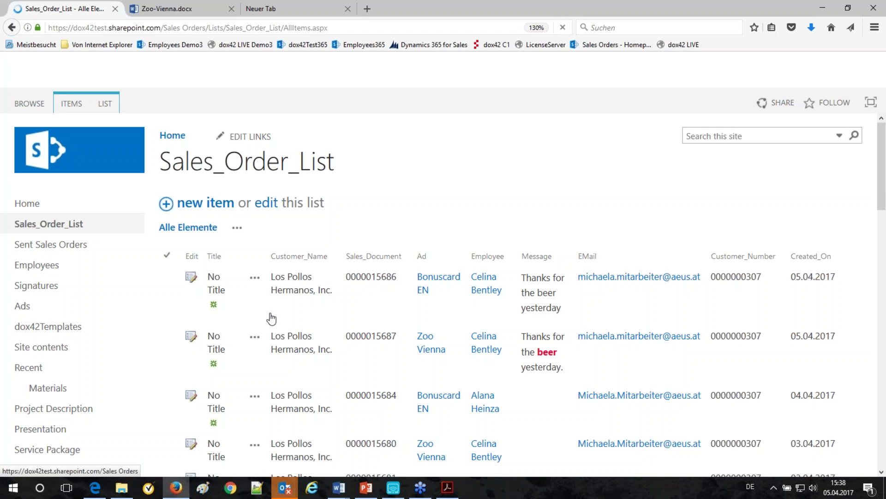
pyautogui.click(255, 337)
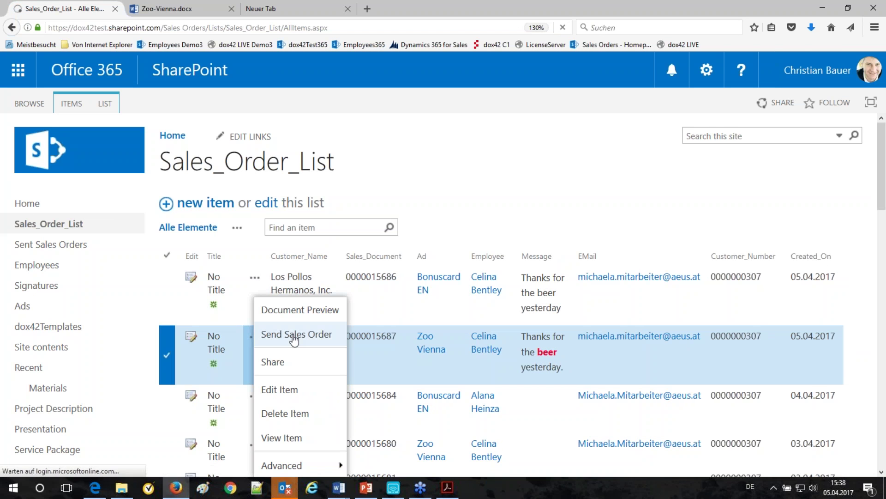
pyautogui.click(294, 339)
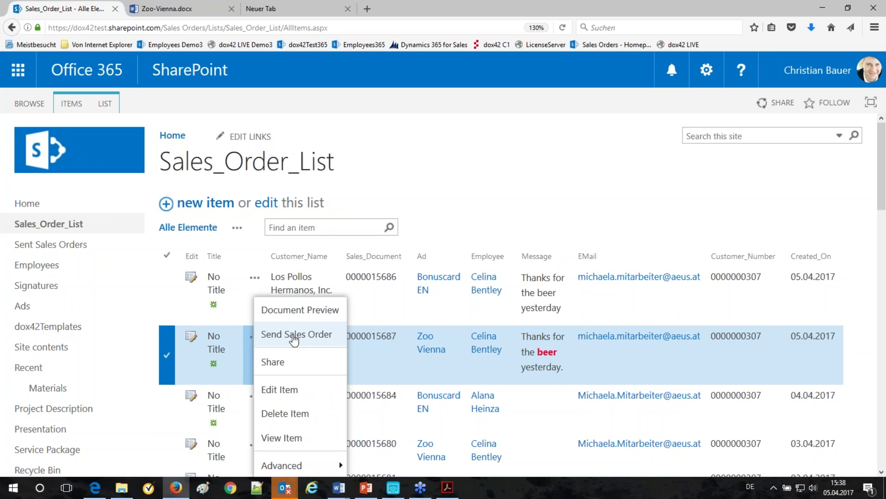
pyautogui.click(62, 4)
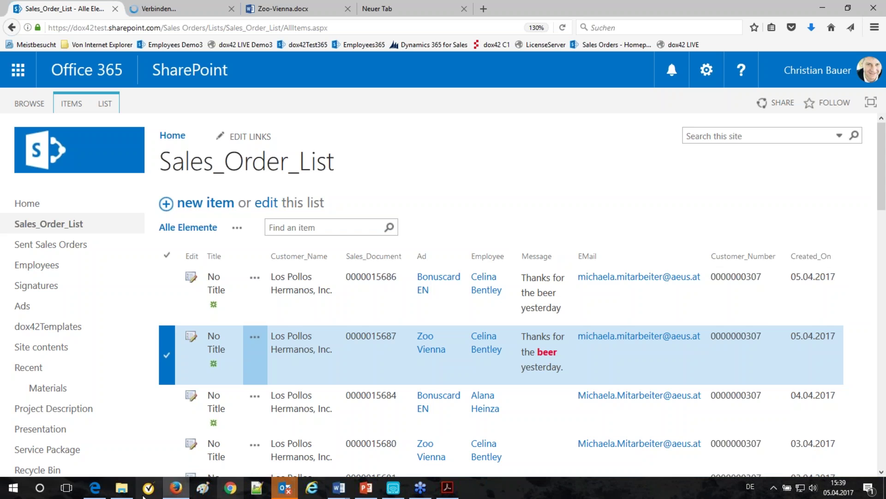
pyautogui.moveTo(95, 489)
pyautogui.moveTo(285, 487)
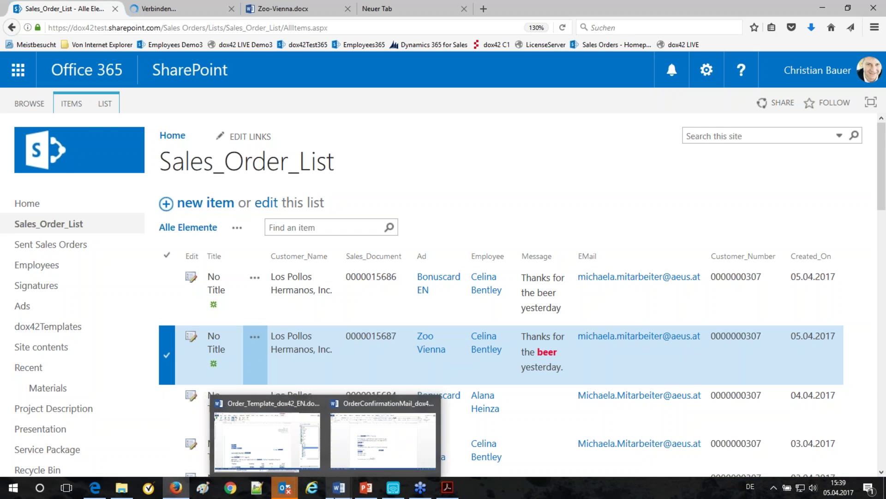
pyautogui.click(268, 471)
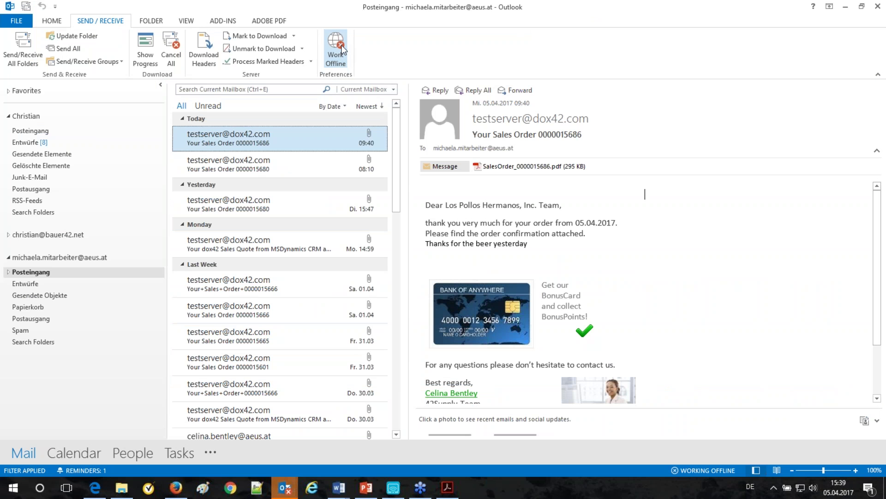
pyautogui.click(342, 49)
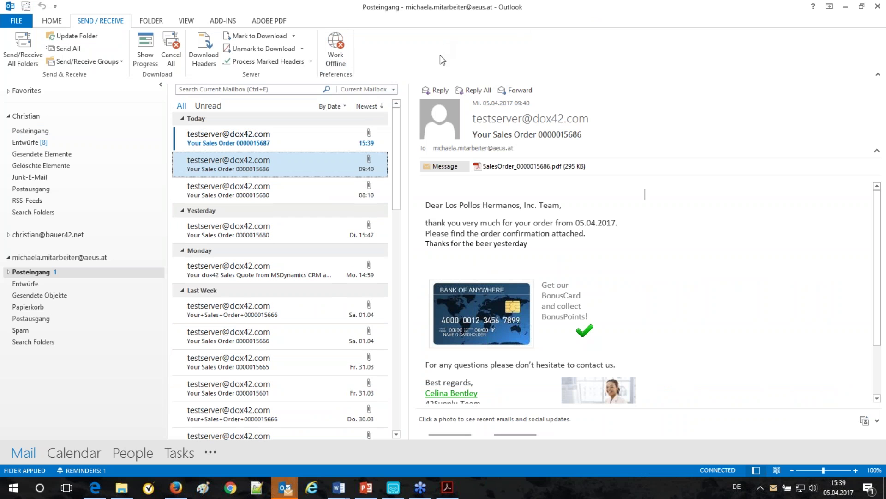
pyautogui.click(245, 147)
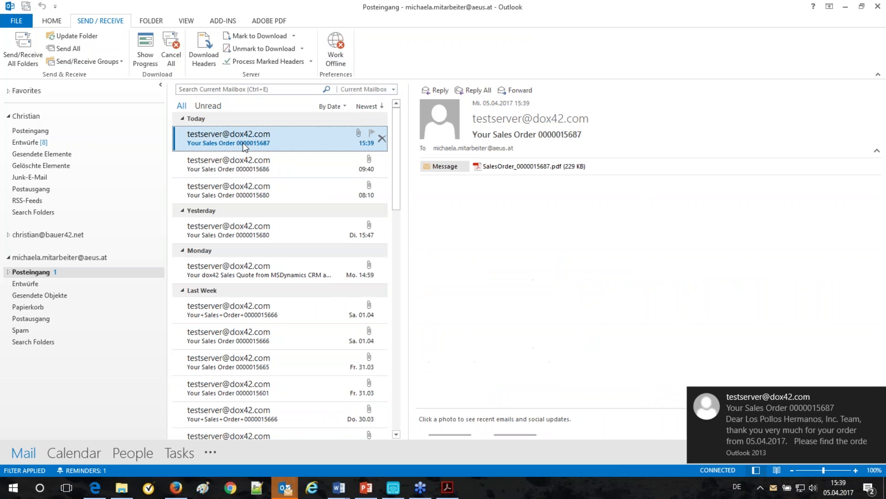
pyautogui.click(877, 396)
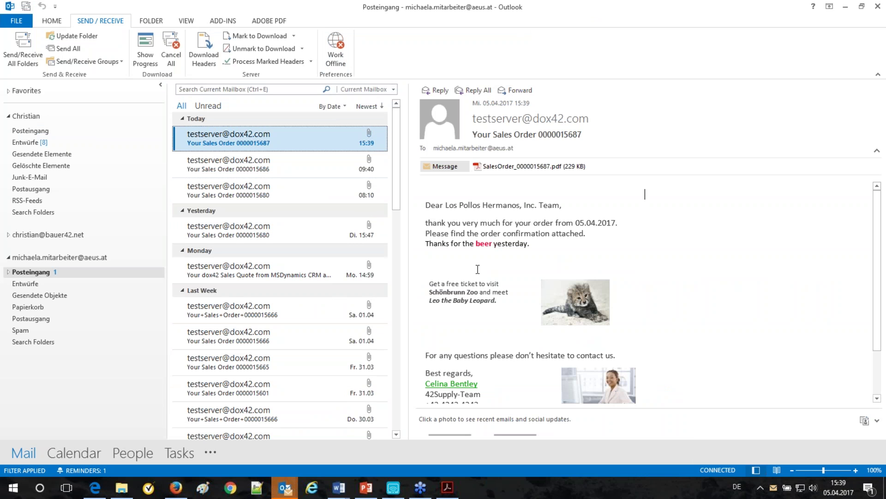
pyautogui.scroll(-3, 664, 315)
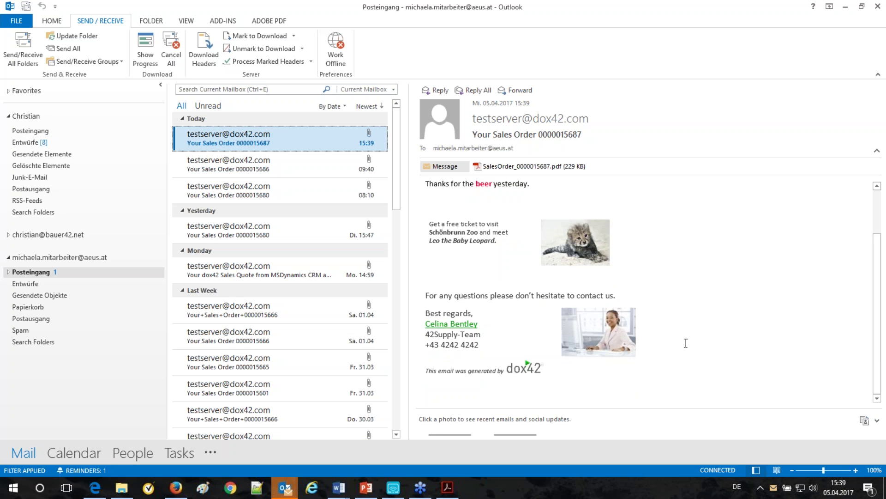
pyautogui.scroll(3, 652, 338)
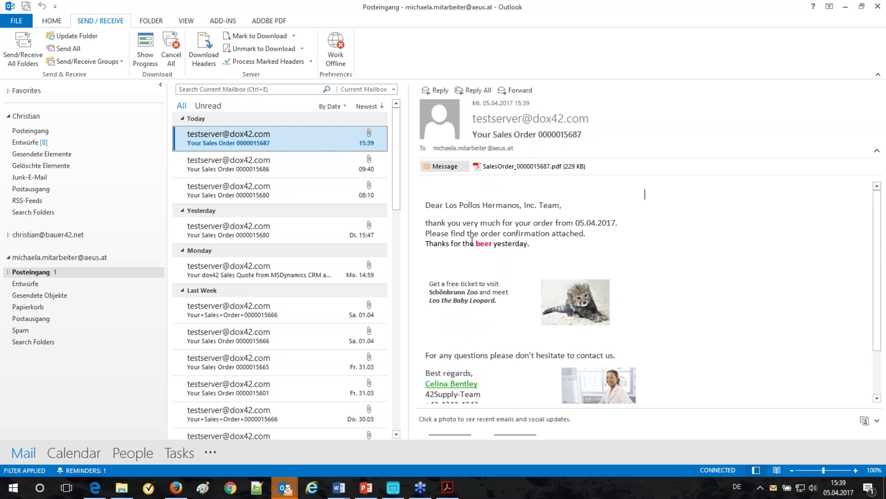
# Step: Preview the attached SalesOrder_0000015687.pdf, then return to the email's message body
pyautogui.click(531, 166)
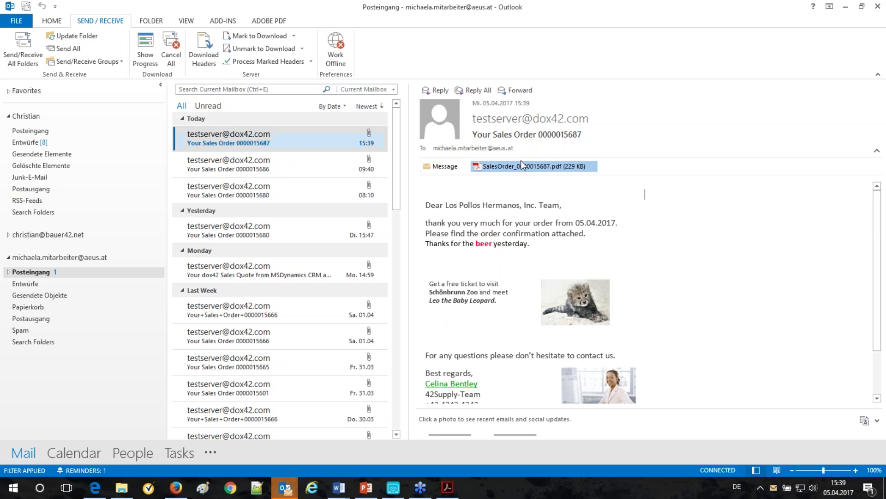
pyautogui.click(483, 208)
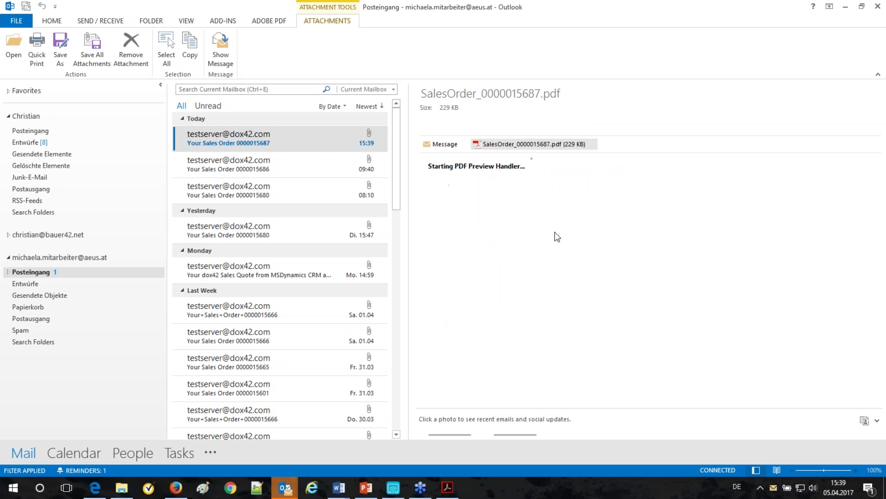
pyautogui.scroll(-10, 593, 249)
pyautogui.scroll(5, 646, 267)
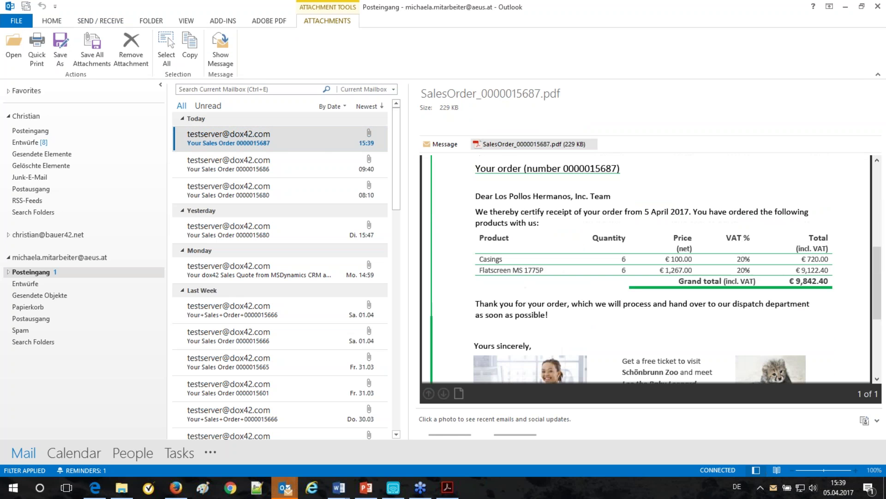
pyautogui.click(447, 145)
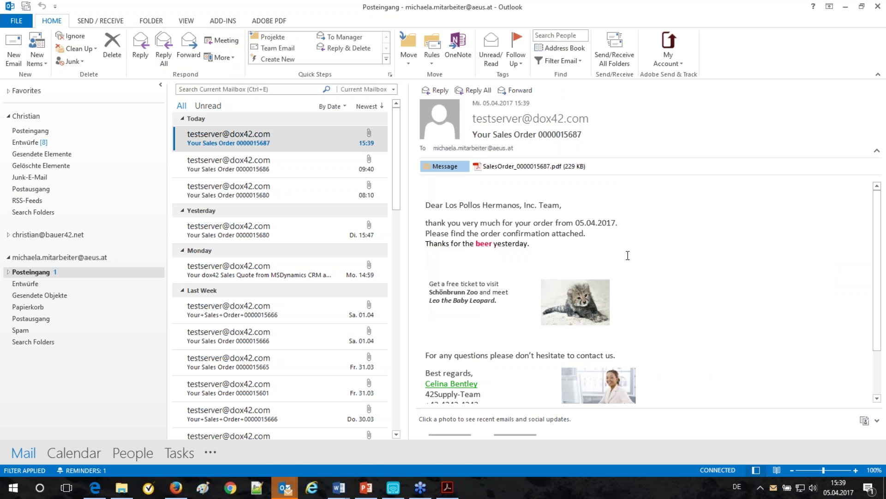
pyautogui.click(341, 494)
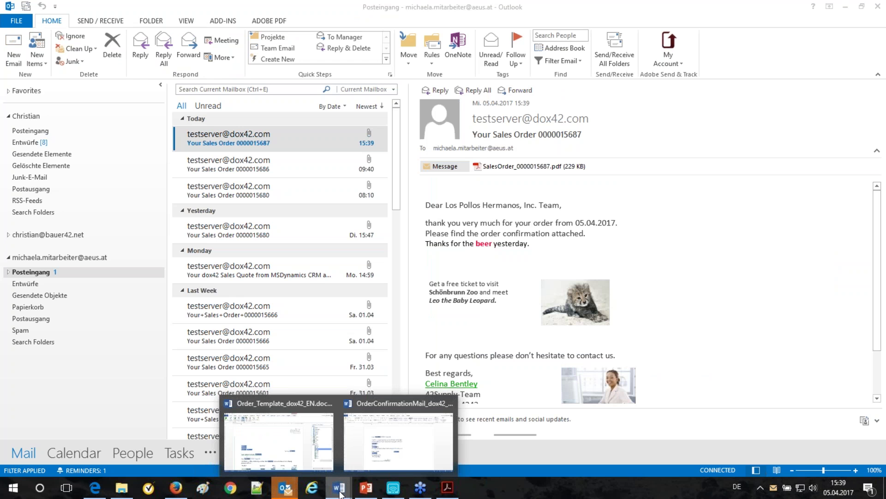
# Step: Inspect the NAME1, STRAS and ARKTX fields in Order_Template_dox42_EN.docx, then start dox42 Generate
pyautogui.click(272, 429)
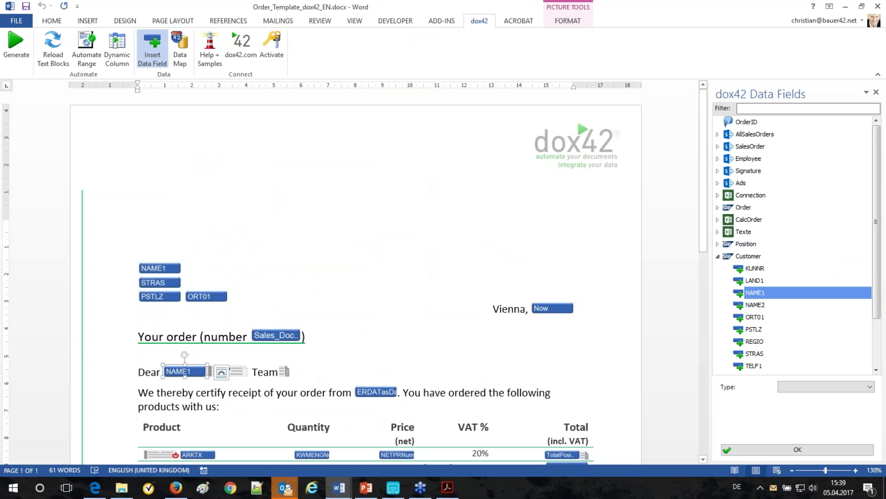
pyautogui.scroll(-5, 356, 277)
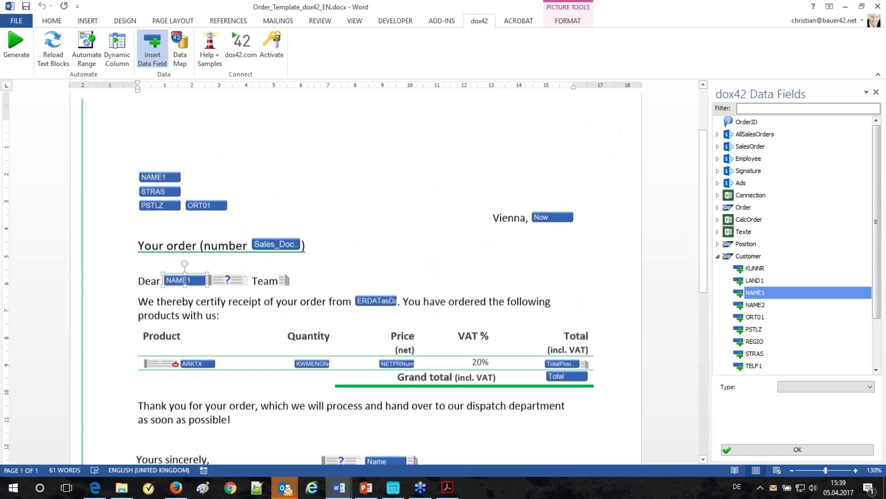
pyautogui.scroll(1, 355, 277)
pyautogui.scroll(4, 164, 270)
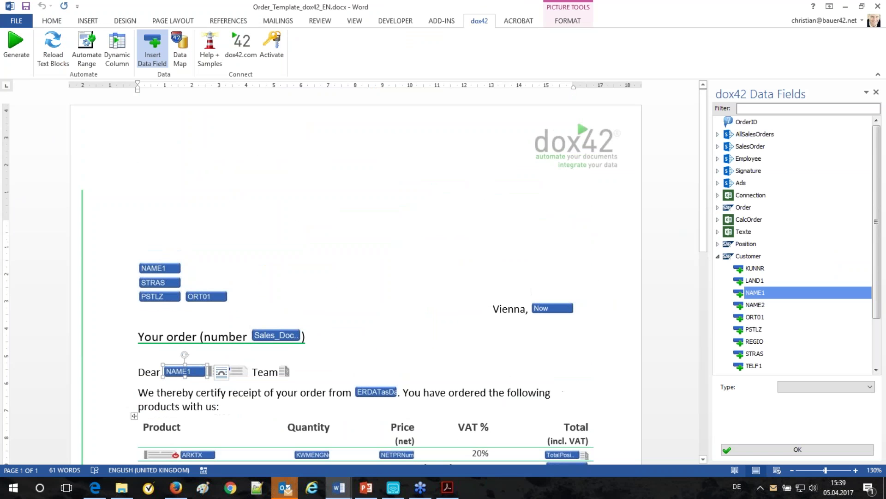
pyautogui.click(161, 270)
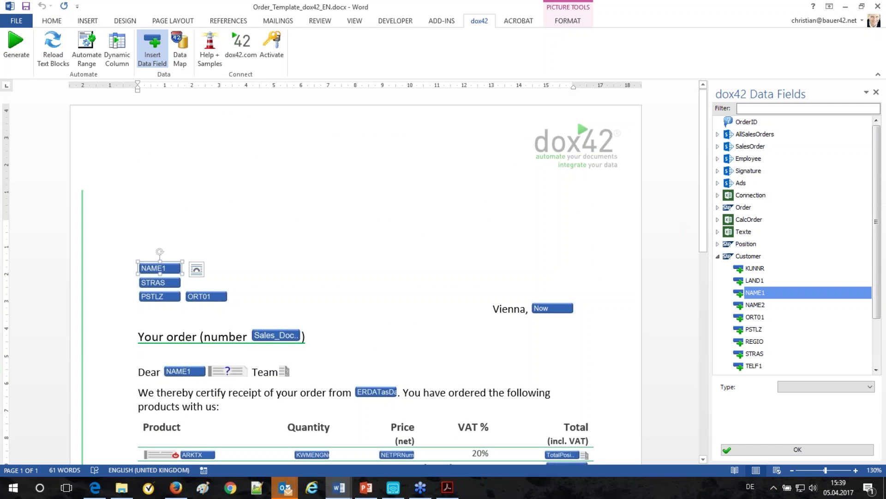
pyautogui.click(198, 453)
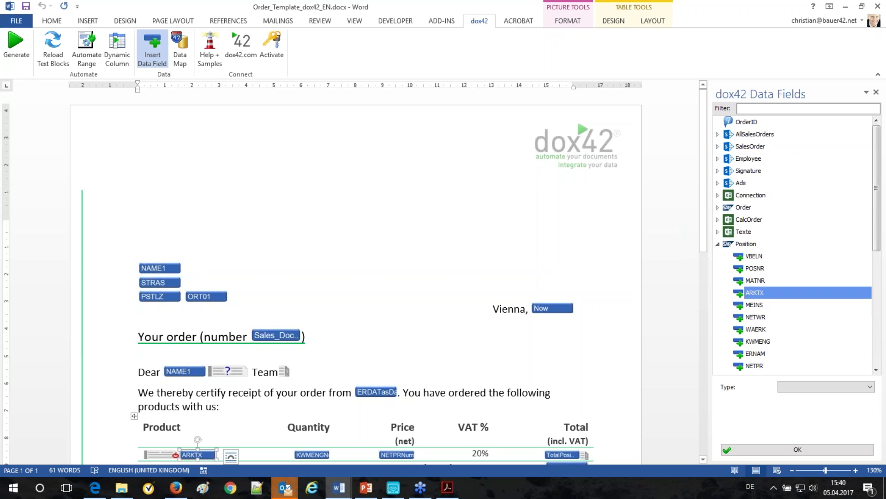
pyautogui.click(178, 372)
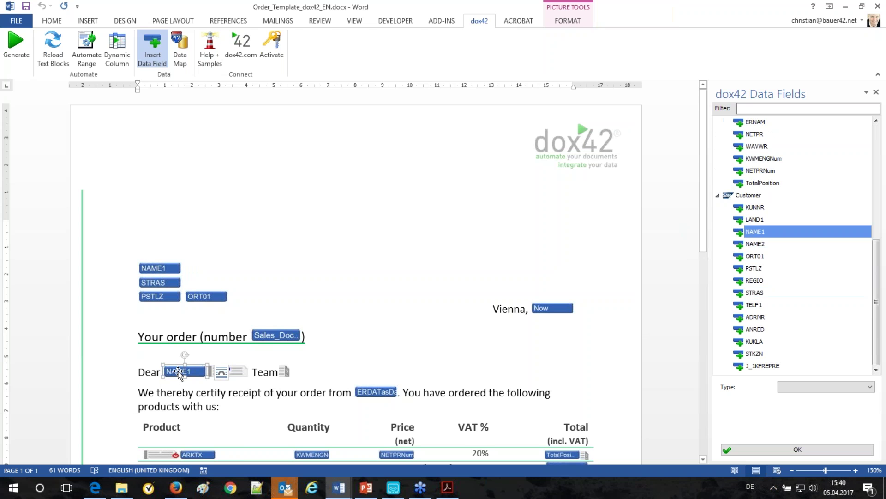
pyautogui.click(157, 282)
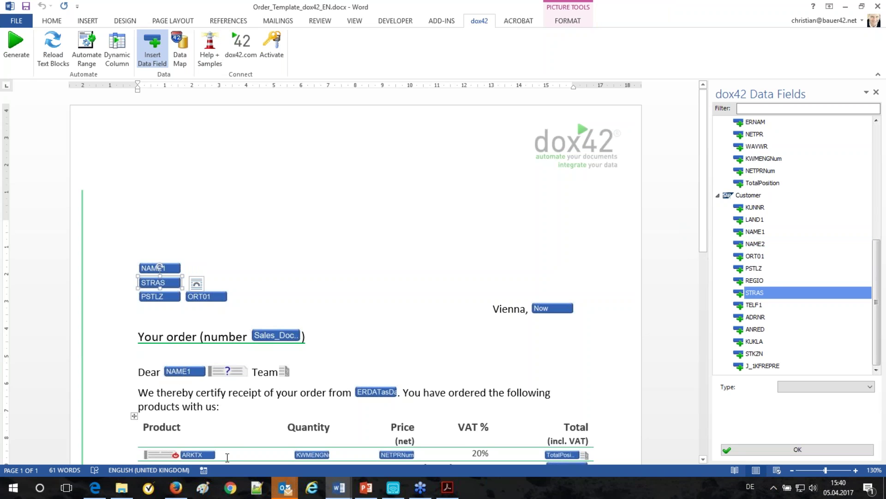
pyautogui.click(203, 454)
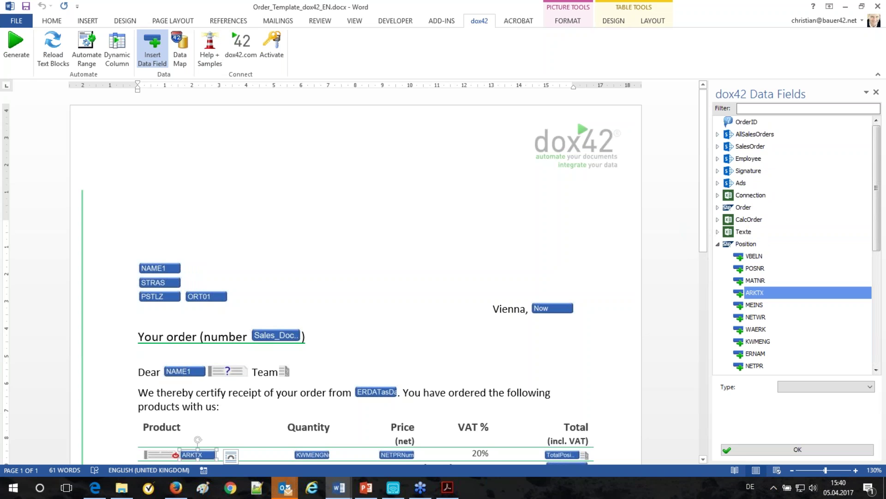
pyautogui.scroll(-3, 354, 277)
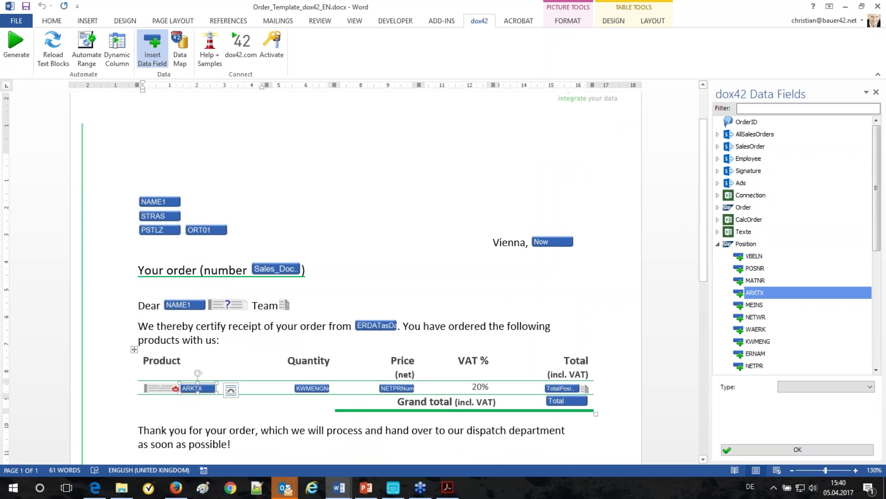
pyautogui.click(16, 44)
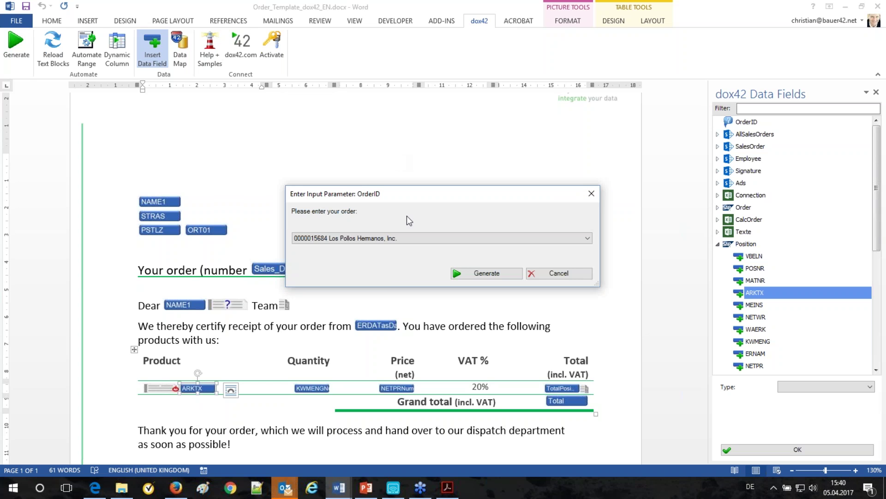
pyautogui.click(422, 238)
pyautogui.click(406, 247)
pyautogui.click(482, 274)
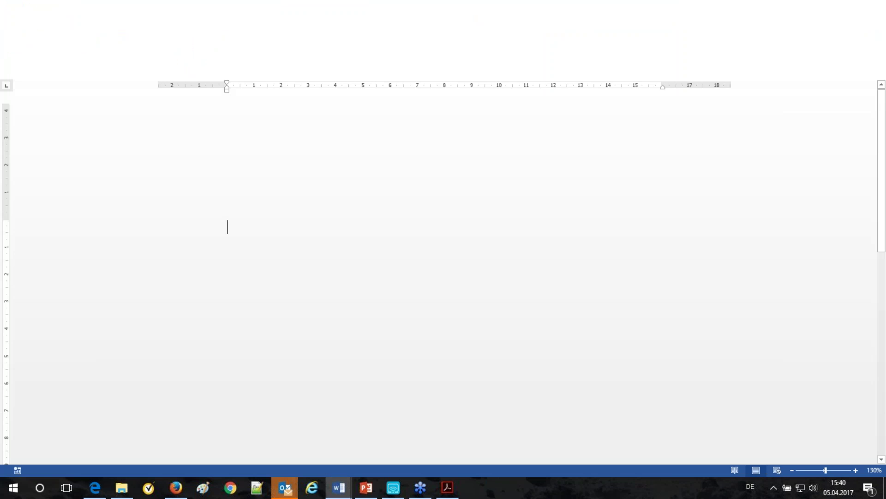
# Step: Review the generated Document2 letter totalling €10,882.80 and return to its top
pyautogui.scroll(-6, 445, 279)
pyautogui.scroll(-3, 445, 277)
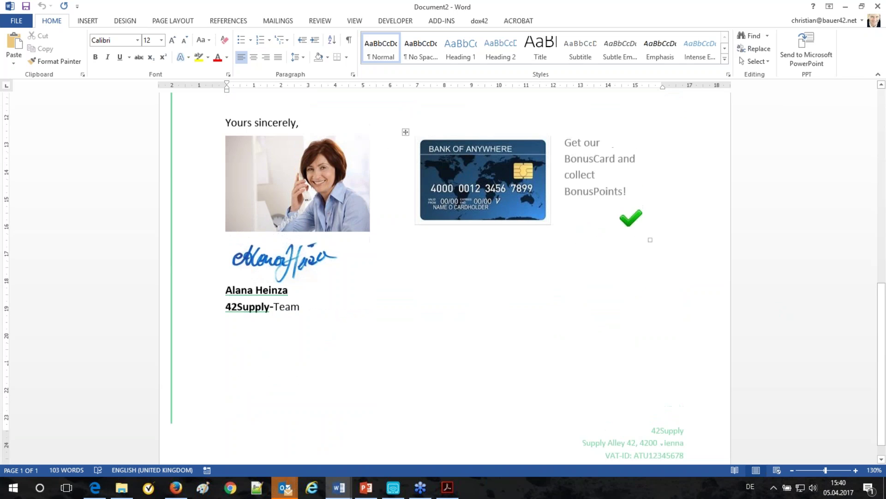
pyautogui.scroll(6, 598, 401)
pyautogui.scroll(3, 555, 279)
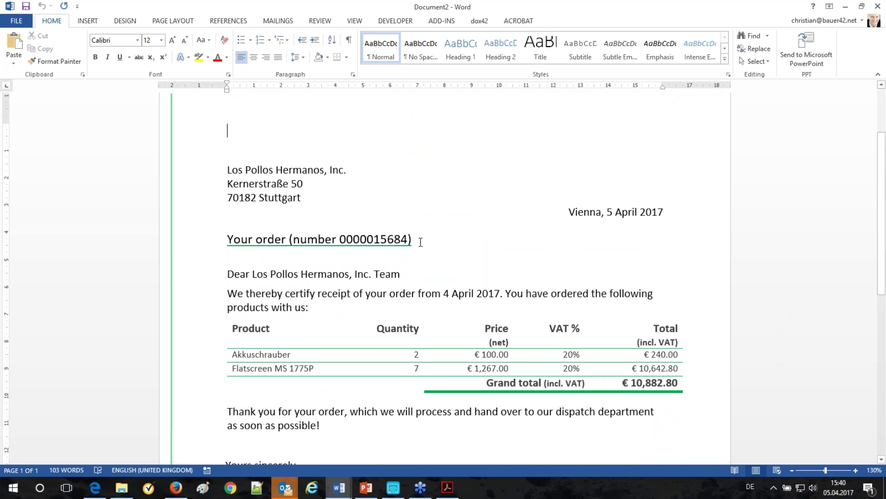
pyautogui.scroll(-5, 480, 212)
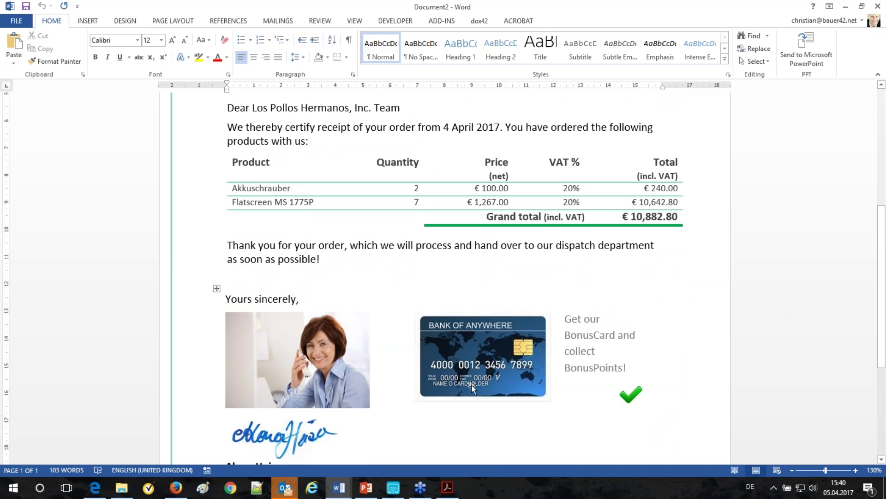
pyautogui.scroll(-2, 472, 387)
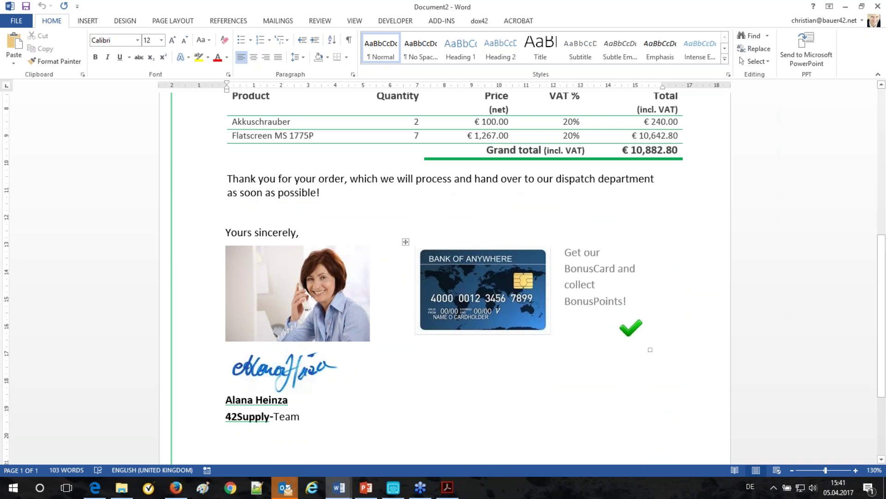
pyautogui.hotkey('ctrl', 'Home')
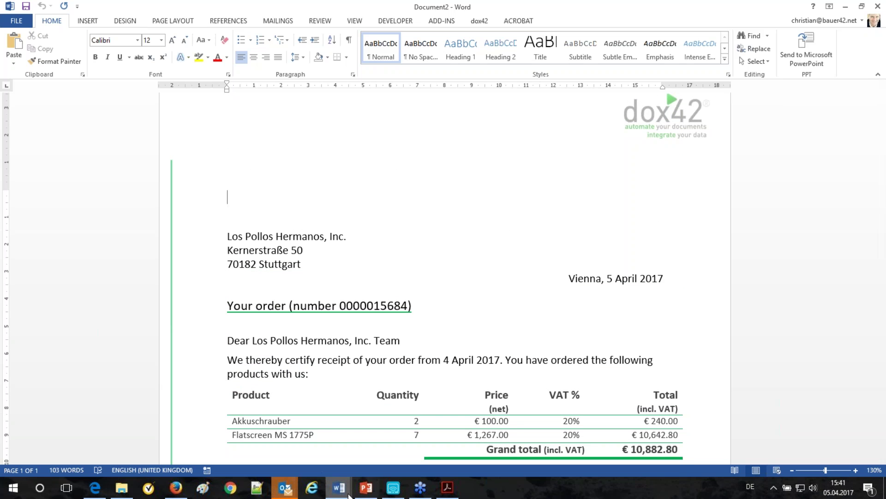
pyautogui.moveTo(346, 494)
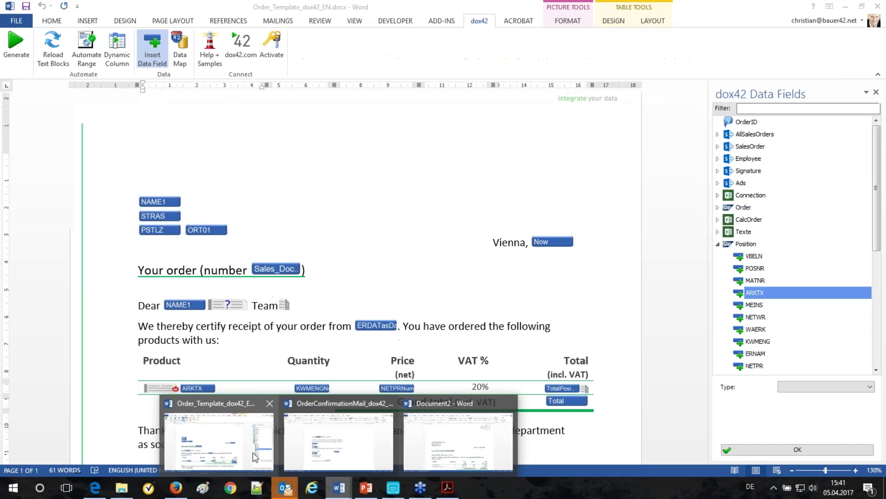
# Step: Open the template's Data Map and the Sharepoint: AllSalesOrders source settings
pyautogui.click(219, 441)
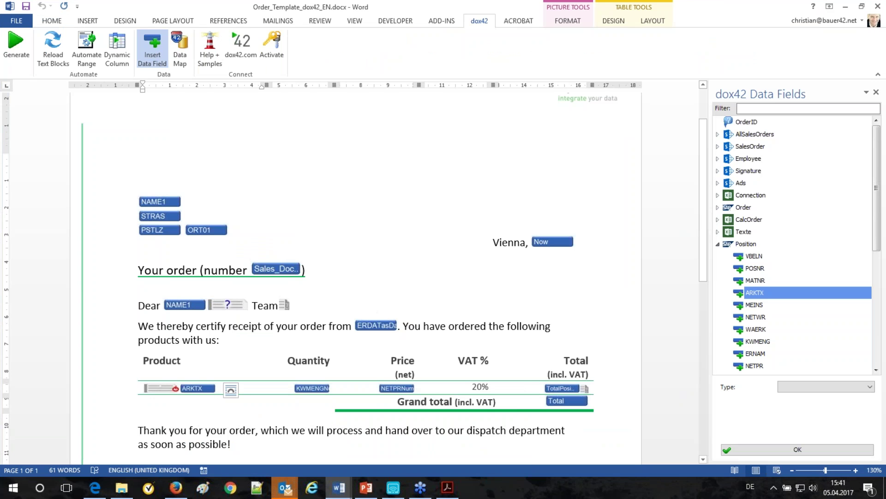
pyautogui.click(212, 389)
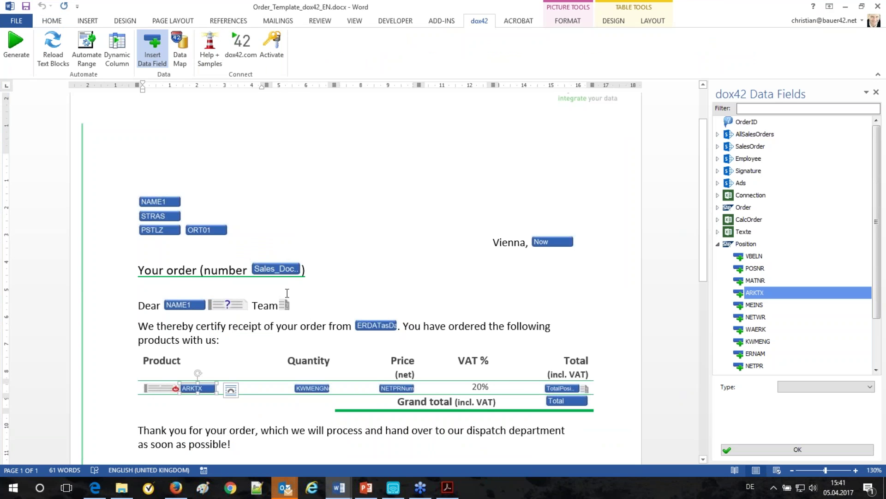
pyautogui.click(179, 48)
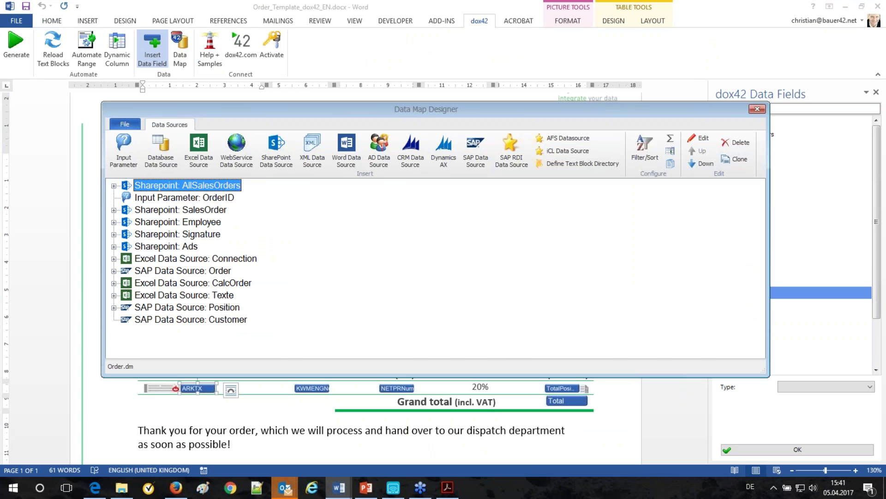
pyautogui.doubleClick(213, 190)
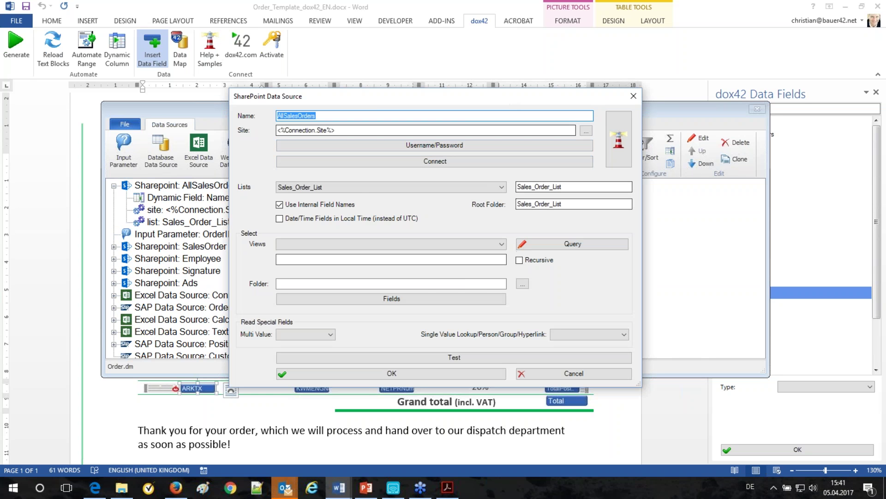
# Step: Review the SharePoint credentials and the Modified-date sort query without changing them
pyautogui.click(448, 146)
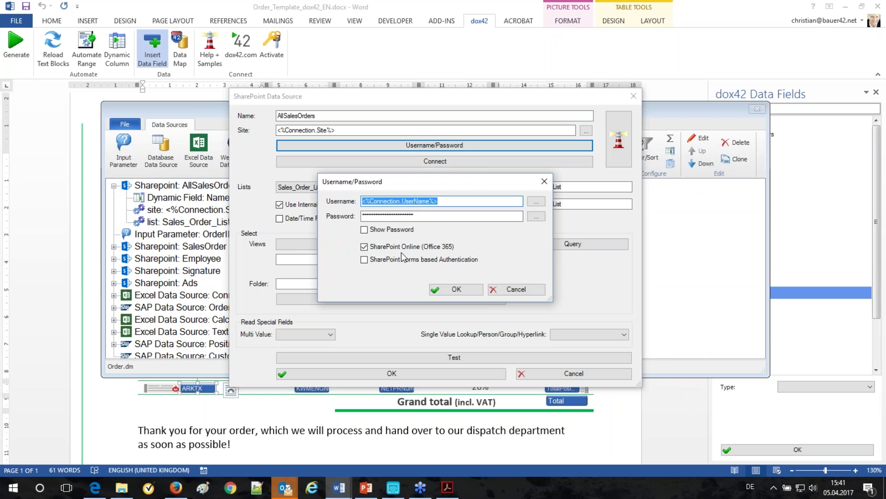
pyautogui.click(501, 290)
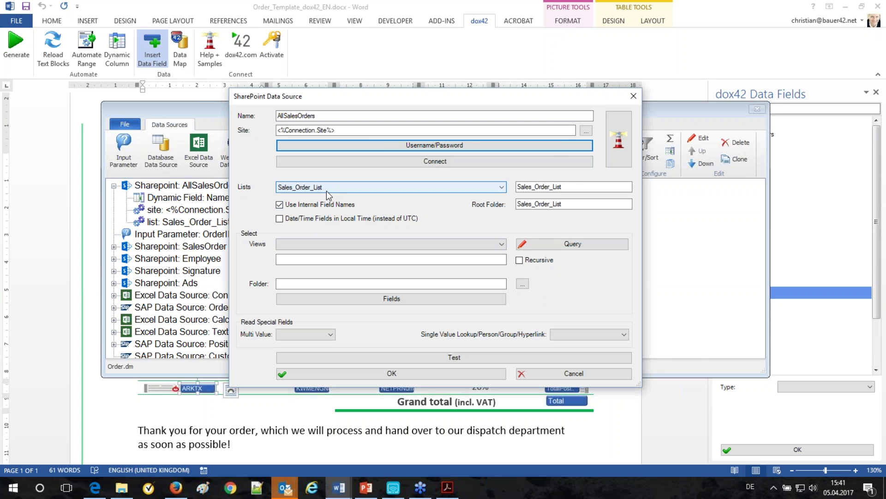
pyautogui.click(583, 248)
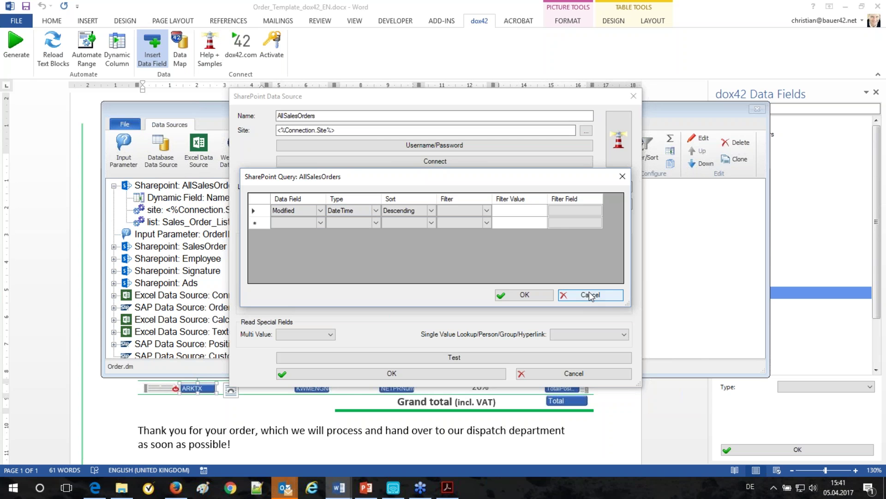
pyautogui.click(611, 297)
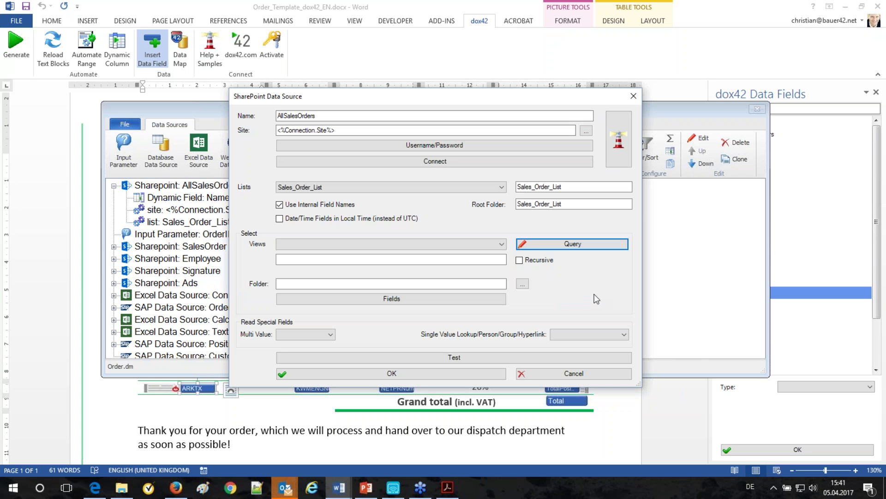
# Step: Test AllSalesOrders, confirm 100 records returned, and close the settings unchanged
pyautogui.click(500, 357)
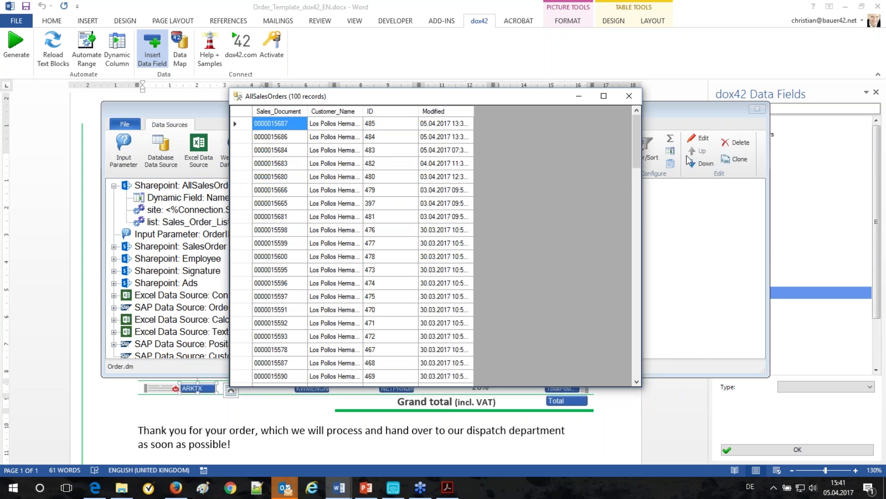
pyautogui.scroll(-1, 635, 148)
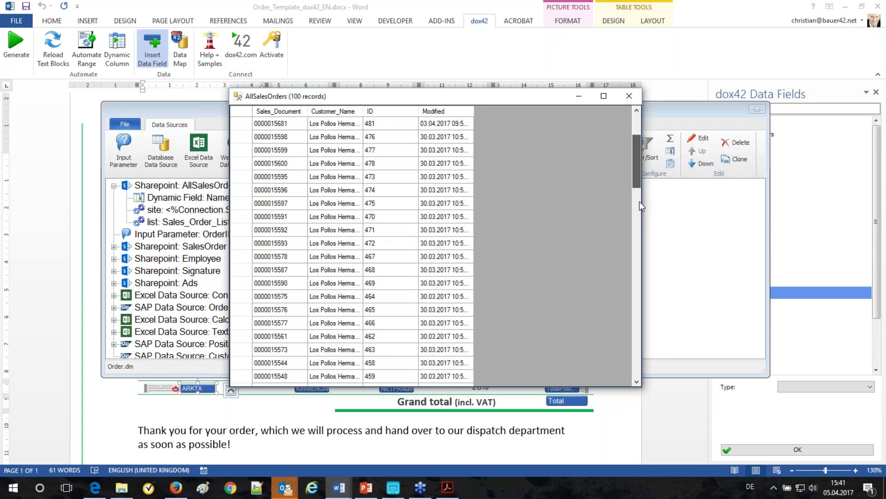
pyautogui.click(630, 96)
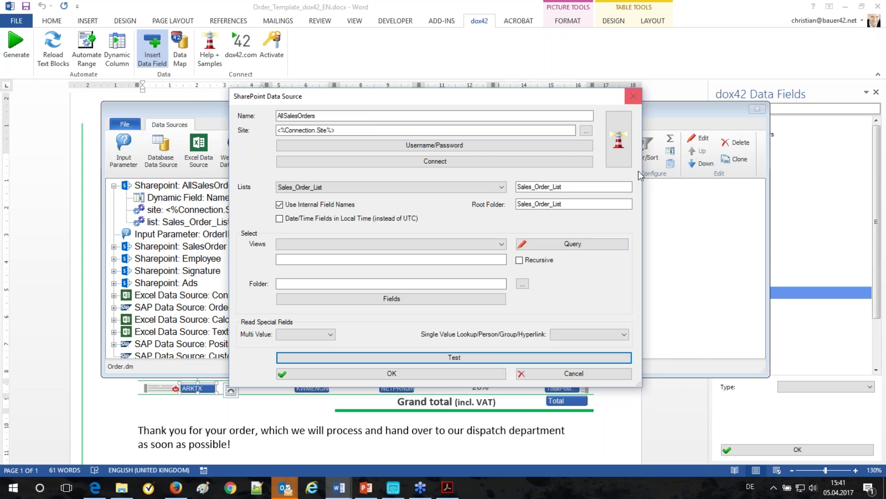
pyautogui.click(550, 377)
pyautogui.click(114, 185)
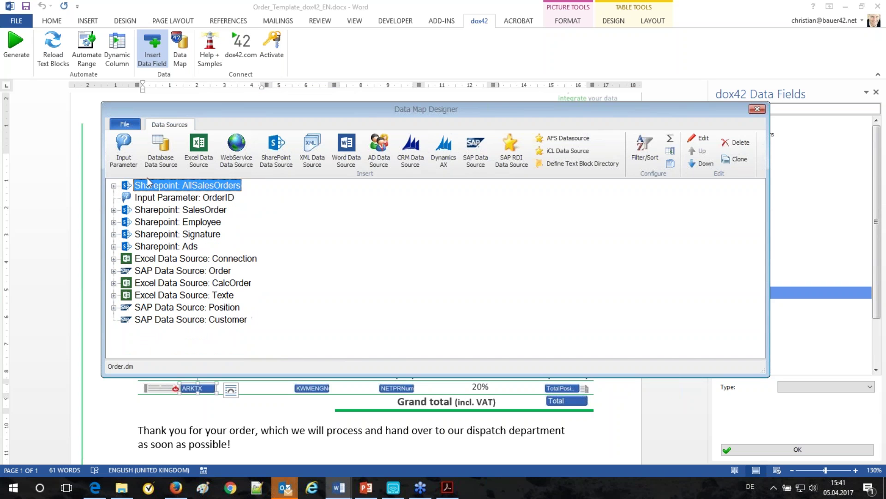
pyautogui.click(180, 213)
pyautogui.click(178, 224)
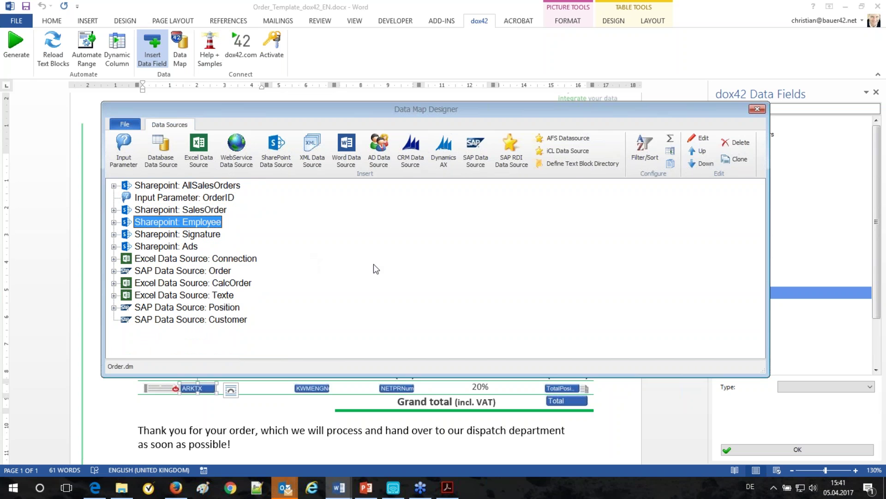
pyautogui.doubleClick(196, 307)
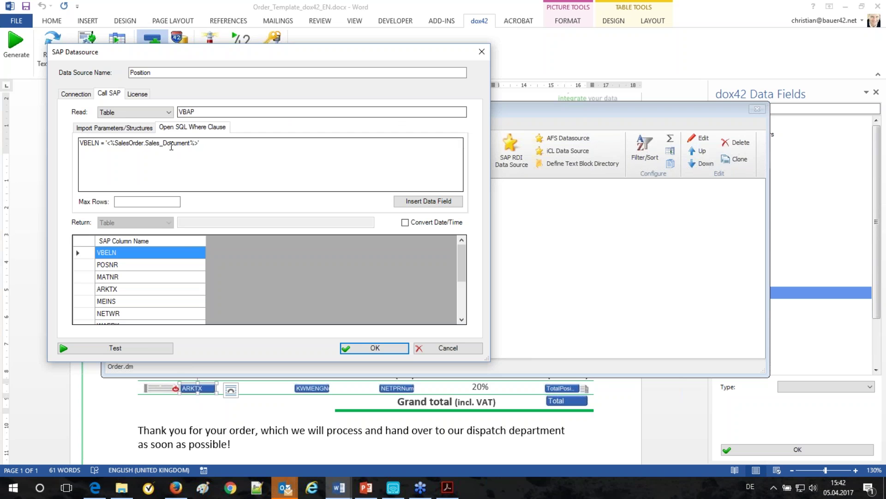
pyautogui.click(146, 346)
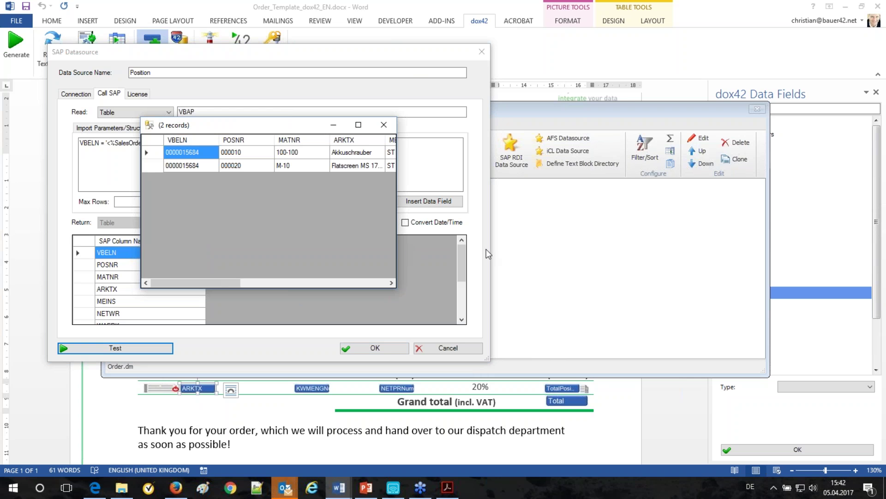
pyautogui.click(383, 125)
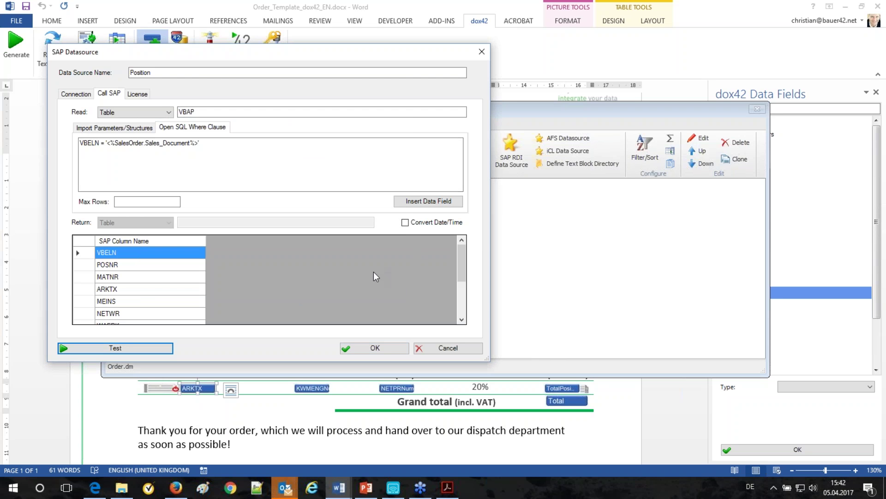
pyautogui.click(121, 112)
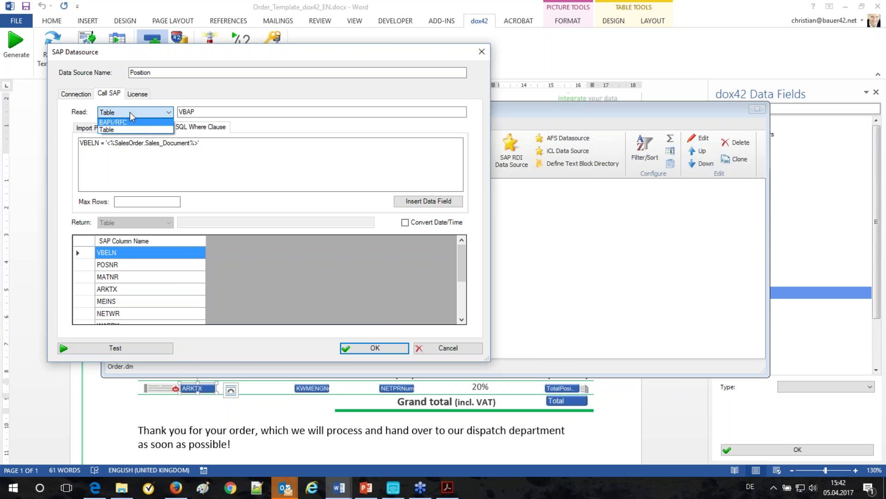
pyautogui.click(129, 113)
pyautogui.click(461, 349)
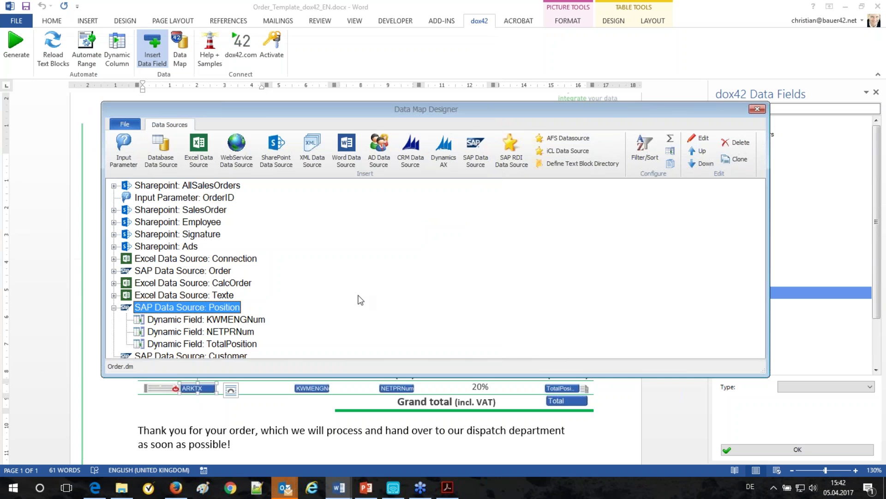
# Step: Collapse the Position node, close the Data Map Designer, and bring up OrderConfirmationMail_dox42_EN.docx
pyautogui.click(114, 307)
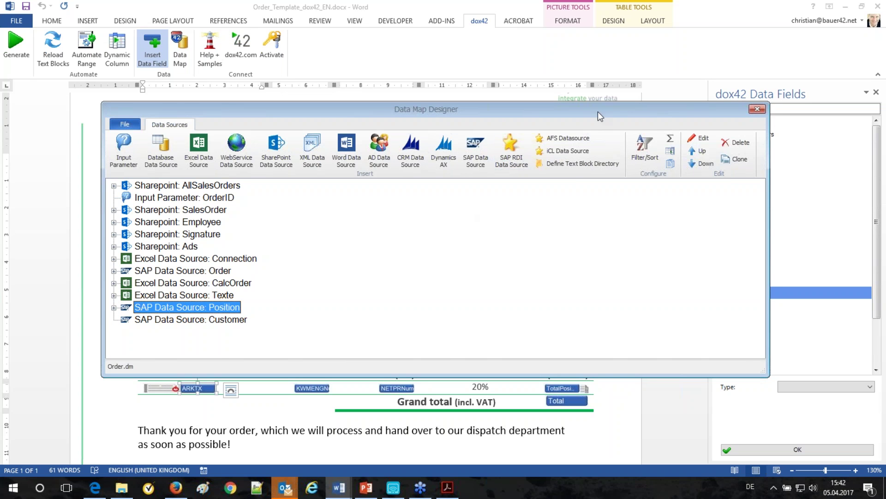
pyautogui.moveTo(598, 112); pyautogui.dragTo(533, 111)
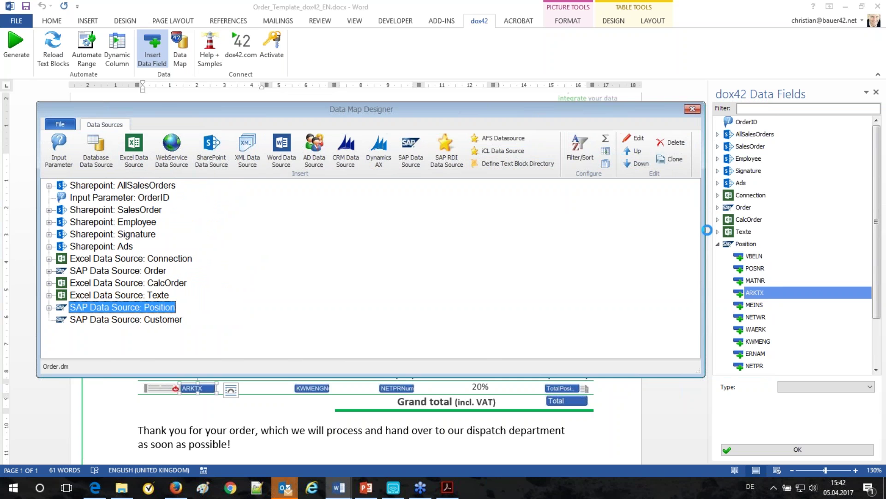
pyautogui.click(693, 109)
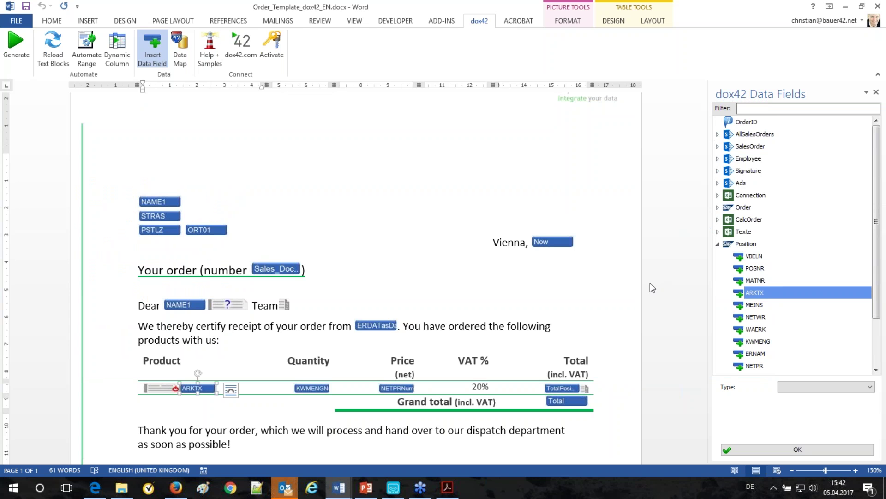
pyautogui.click(339, 495)
pyautogui.click(342, 458)
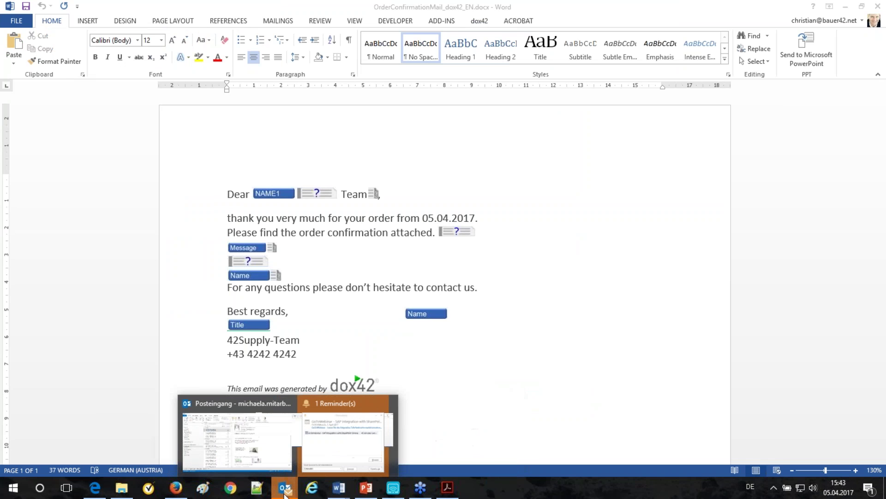
# Step: Open the newest Sales Order e-mail in Outlook and place it on the right half
pyautogui.click(230, 434)
pyautogui.click(278, 138)
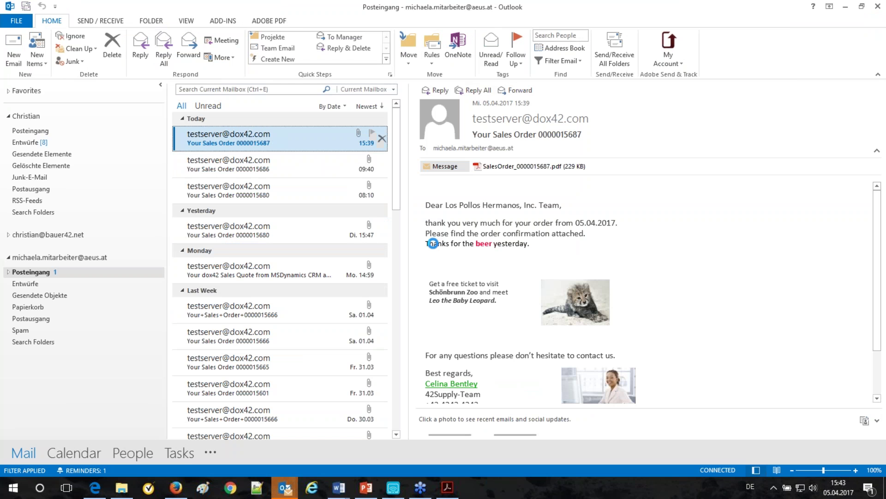
pyautogui.moveTo(517, 262); pyautogui.dragTo(640, 266)
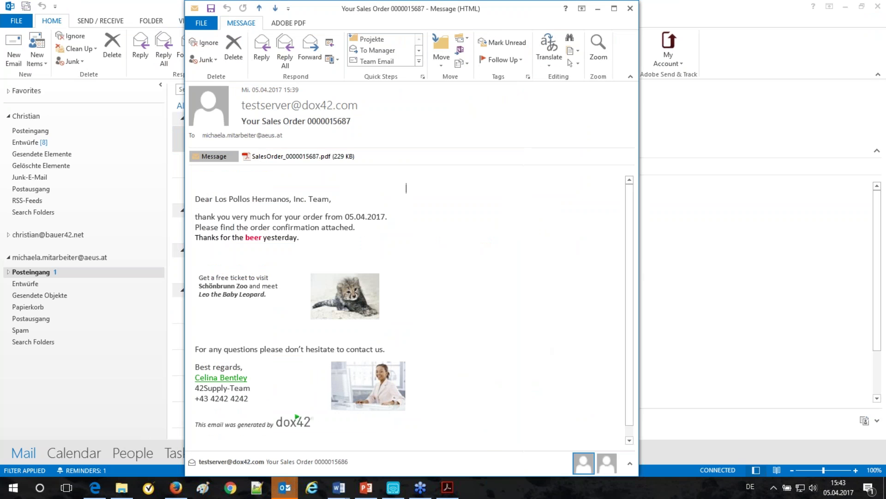
pyautogui.moveTo(496, 14); pyautogui.dragTo(734, 20)
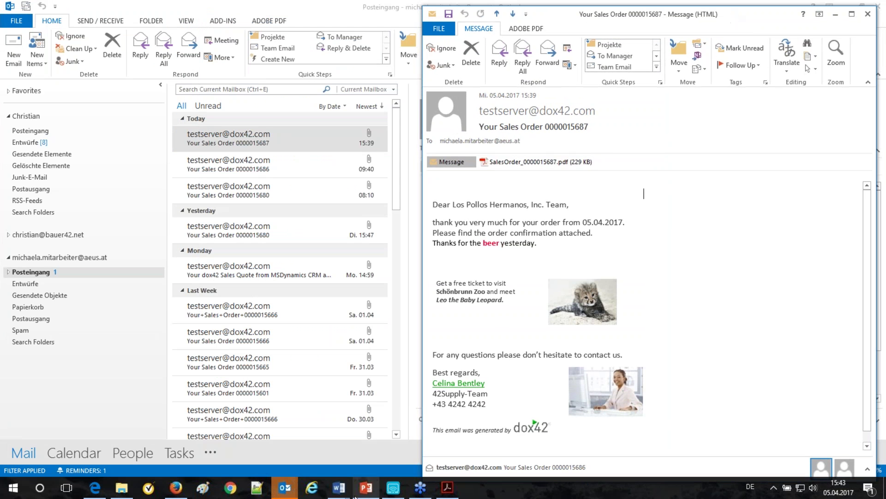
# Step: Restore the OrderConfirmationMail Word template and size it to fill the left half
pyautogui.moveTo(344, 493)
pyautogui.click(337, 442)
pyautogui.click(861, 7)
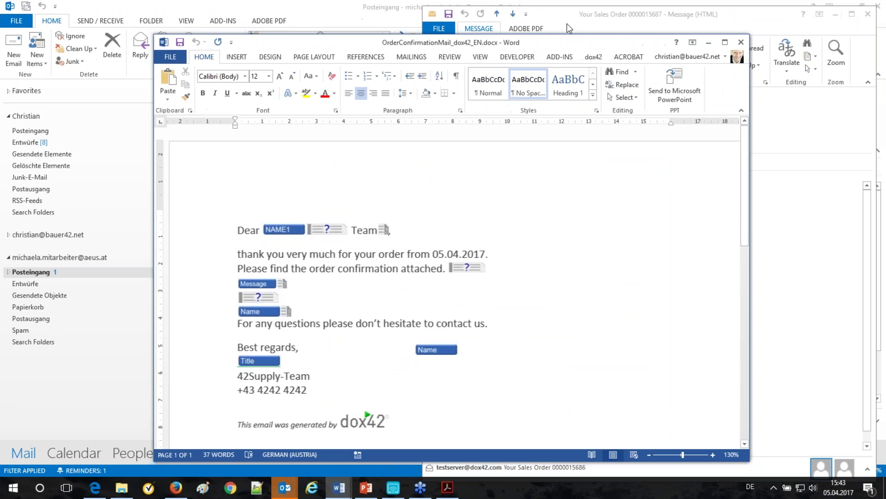
pyautogui.moveTo(575, 42); pyautogui.dragTo(437, 18)
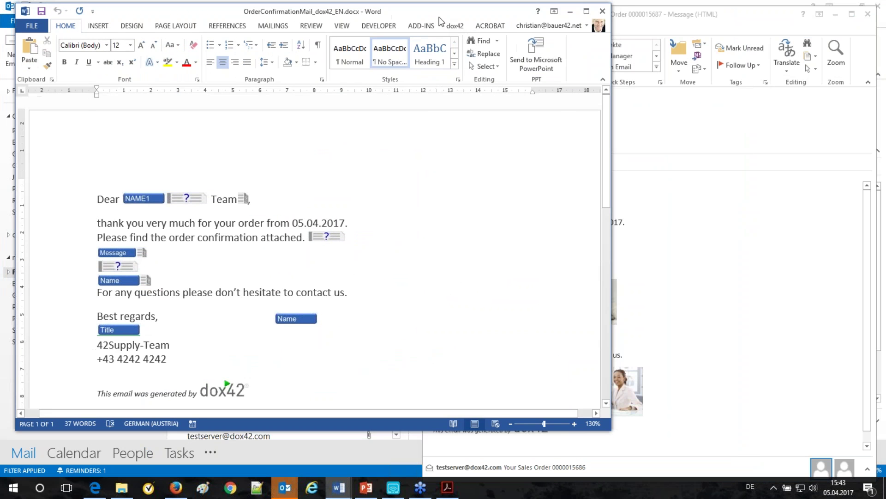
pyautogui.moveTo(611, 277); pyautogui.dragTo(424, 278)
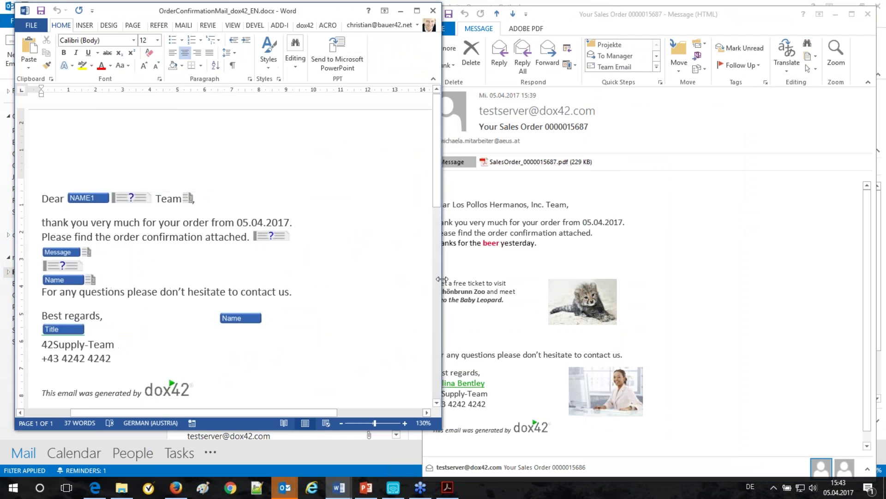
pyautogui.moveTo(317, 430); pyautogui.dragTo(317, 456)
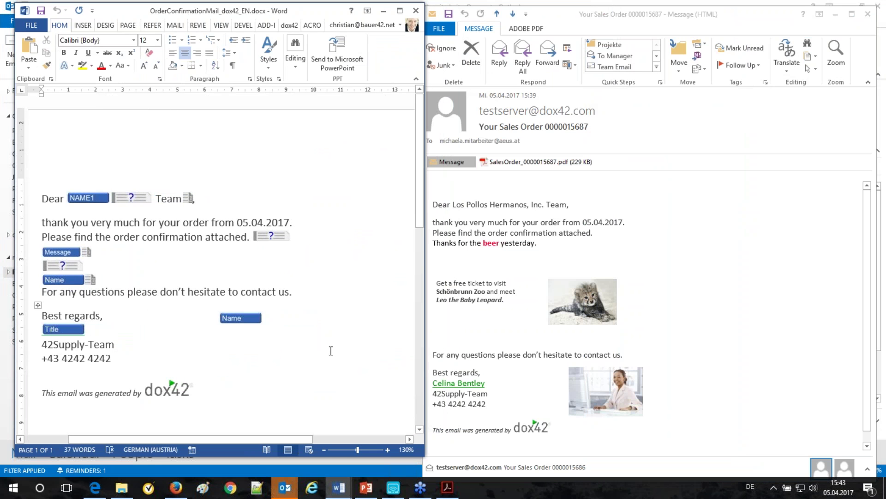
# Step: In the dox42 data fields pane, link the field below Message to URL-Pfad, then return to SharePoint
pyautogui.click(287, 27)
pyautogui.click(167, 55)
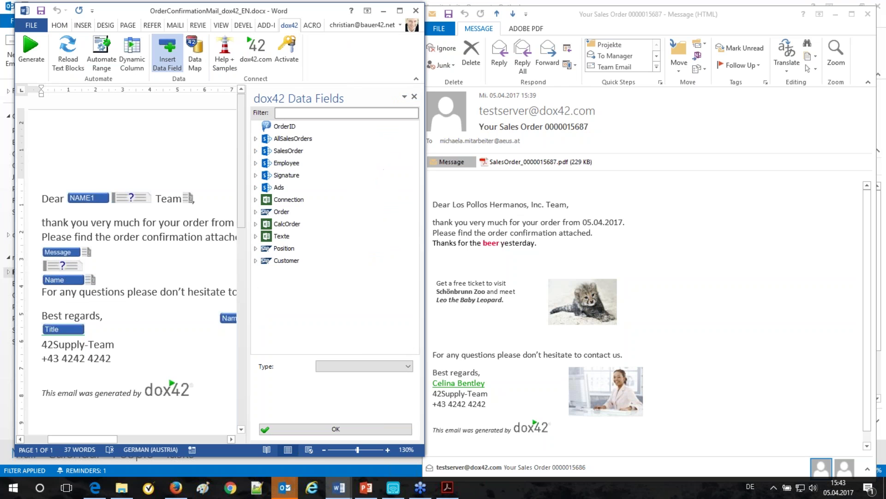
pyautogui.click(59, 252)
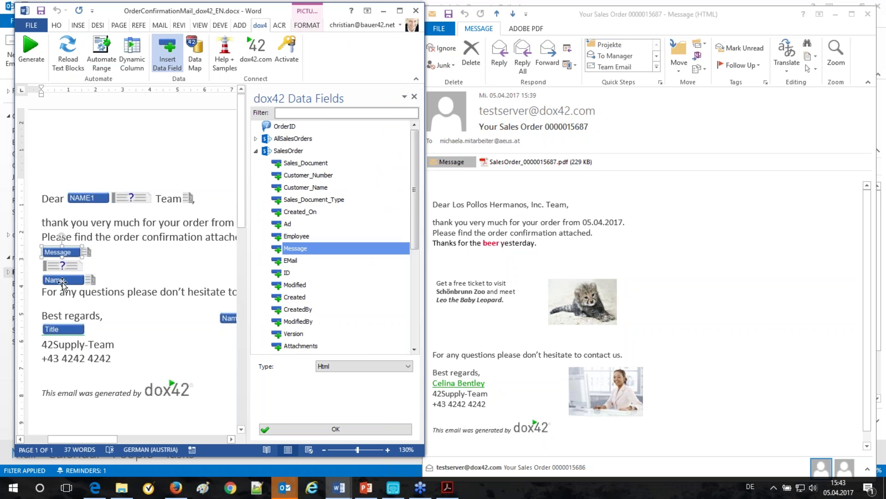
pyautogui.click(62, 280)
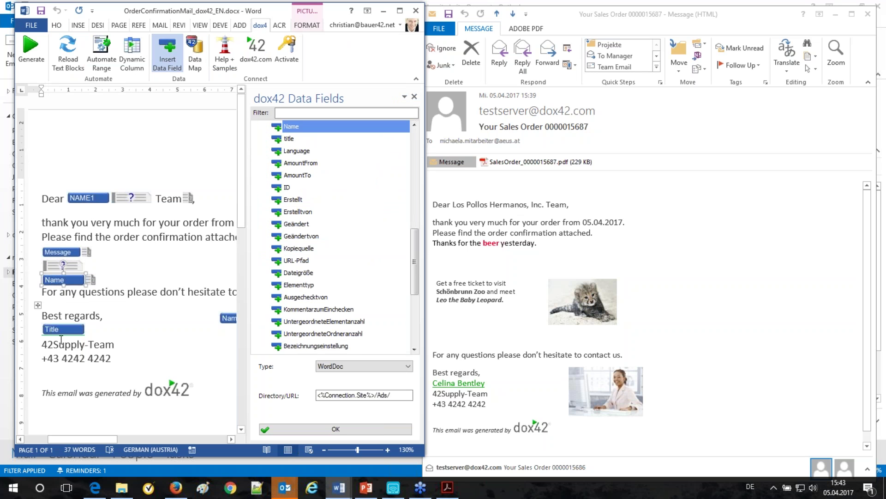
pyautogui.click(402, 260)
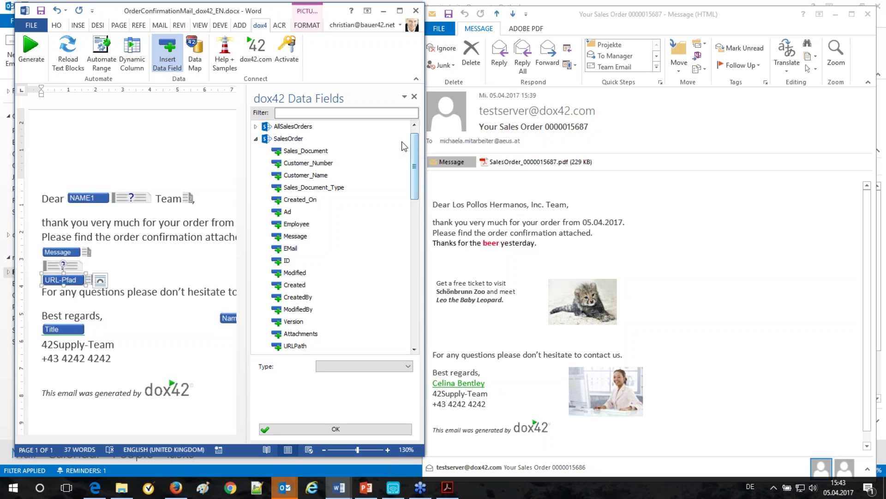
pyautogui.click(400, 10)
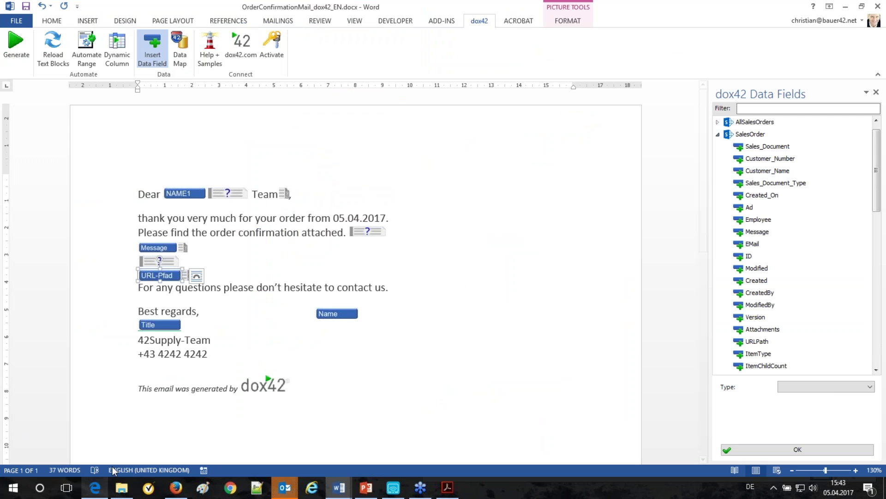
pyautogui.click(176, 487)
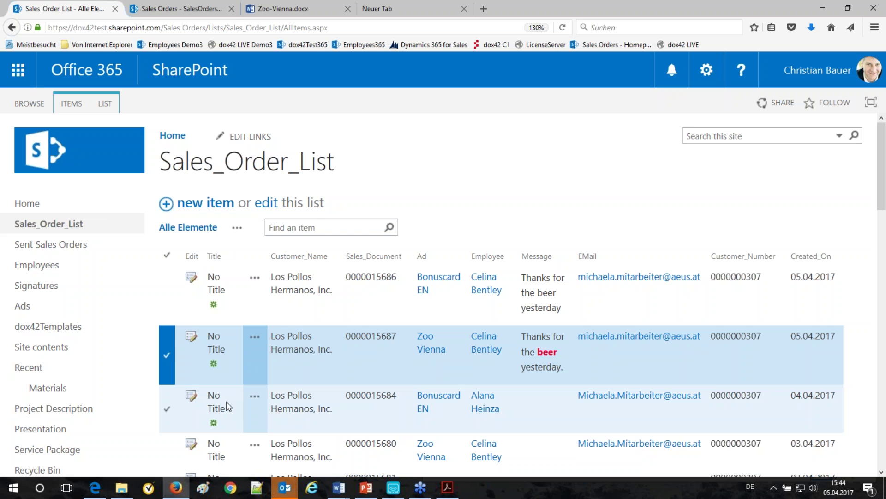
# Step: Confirm the new sales order PDF in SalesOrdersSent, then resume the slide show at LIVE Demo
pyautogui.click(183, 9)
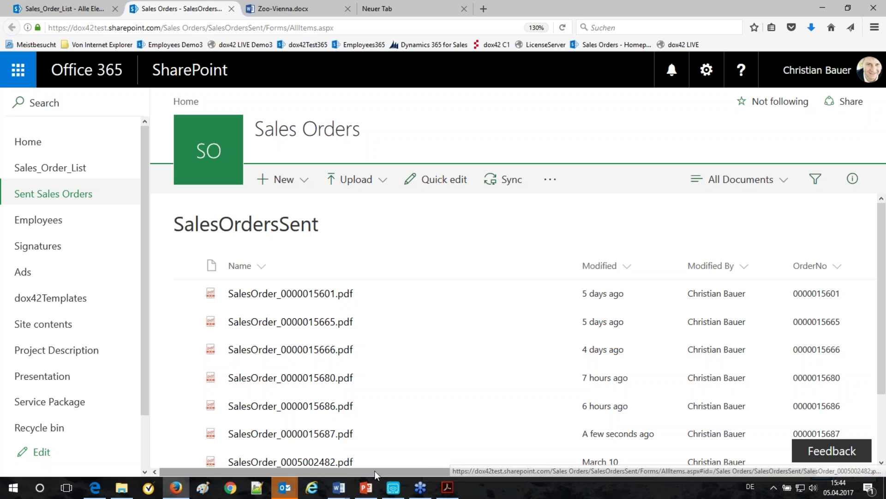
pyautogui.moveTo(377, 475); pyautogui.dragTo(528, 476)
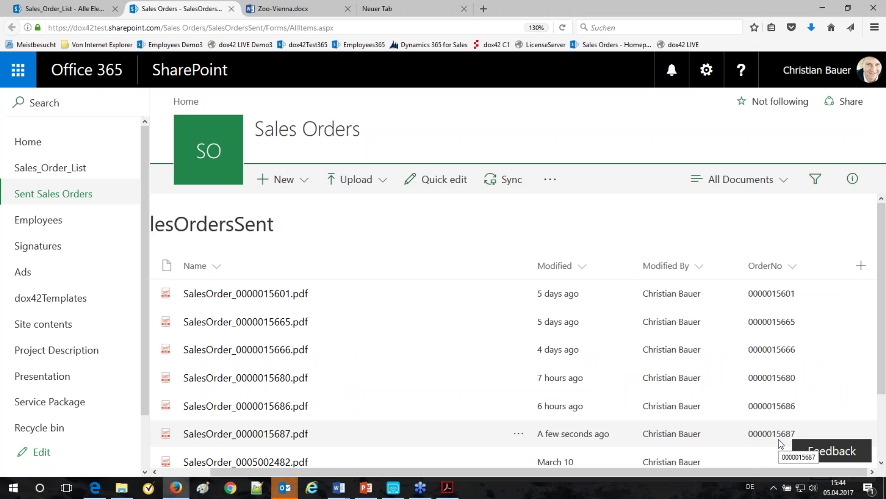
pyautogui.moveTo(680, 476); pyautogui.dragTo(629, 476)
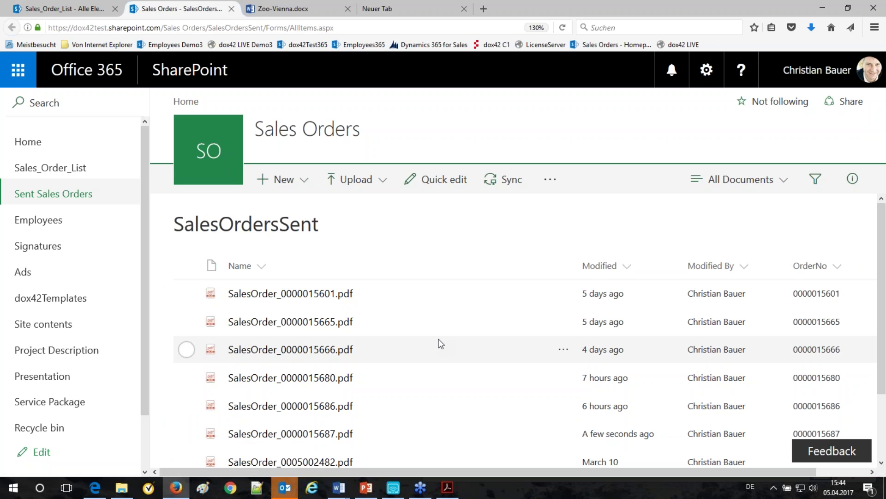
pyautogui.click(365, 489)
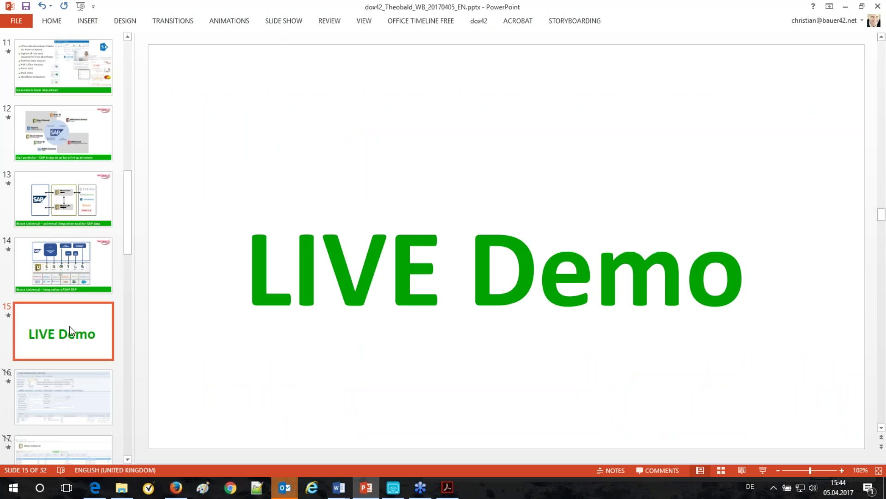
pyautogui.click(763, 470)
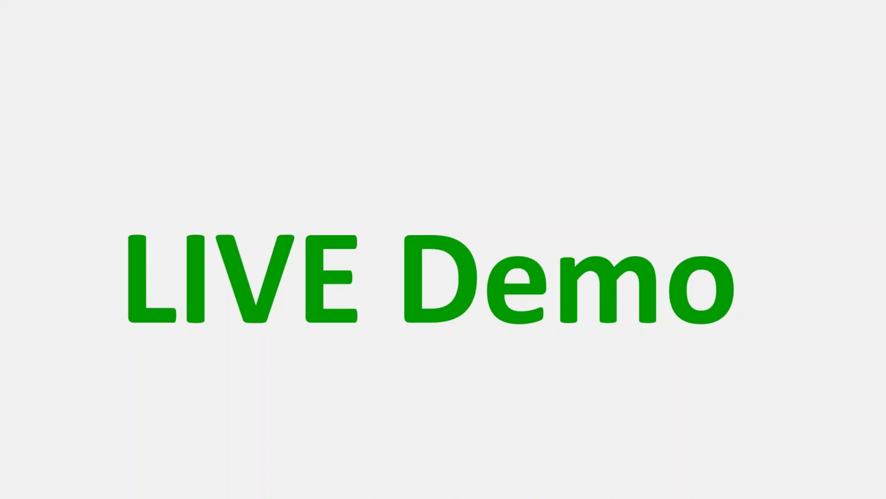